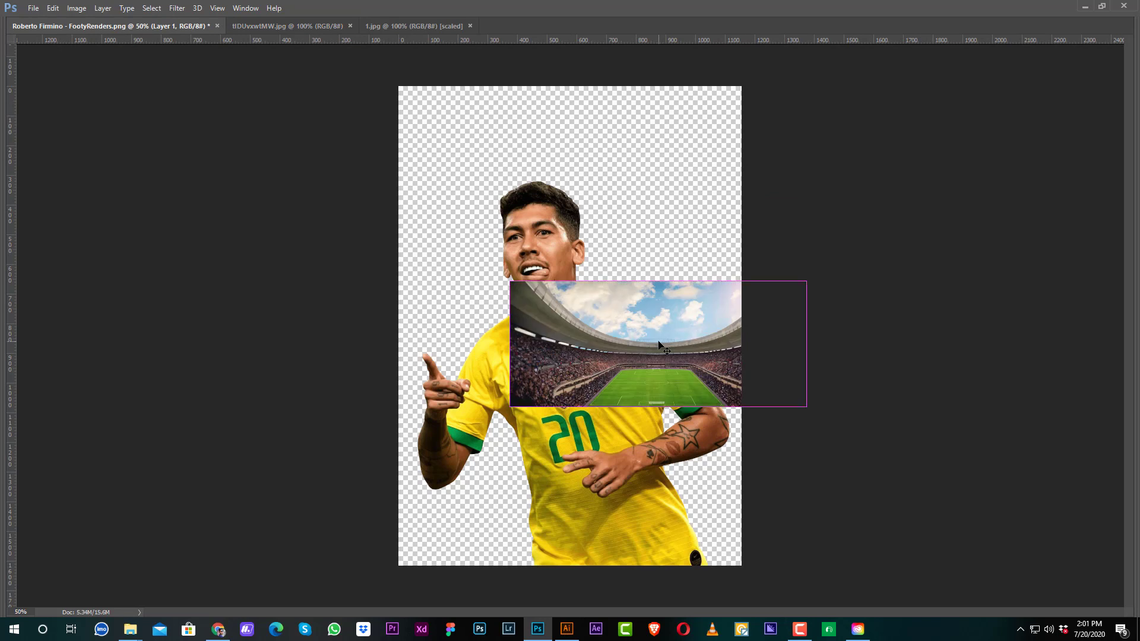
Step: Scale the stadium photo up until it spans the full canvas width and fills the lower canvas
left_click_drag(731, 319, 619, 477)
left_click_drag(695, 440, 1138, 282)
left_click_drag(977, 356, 676, 363)
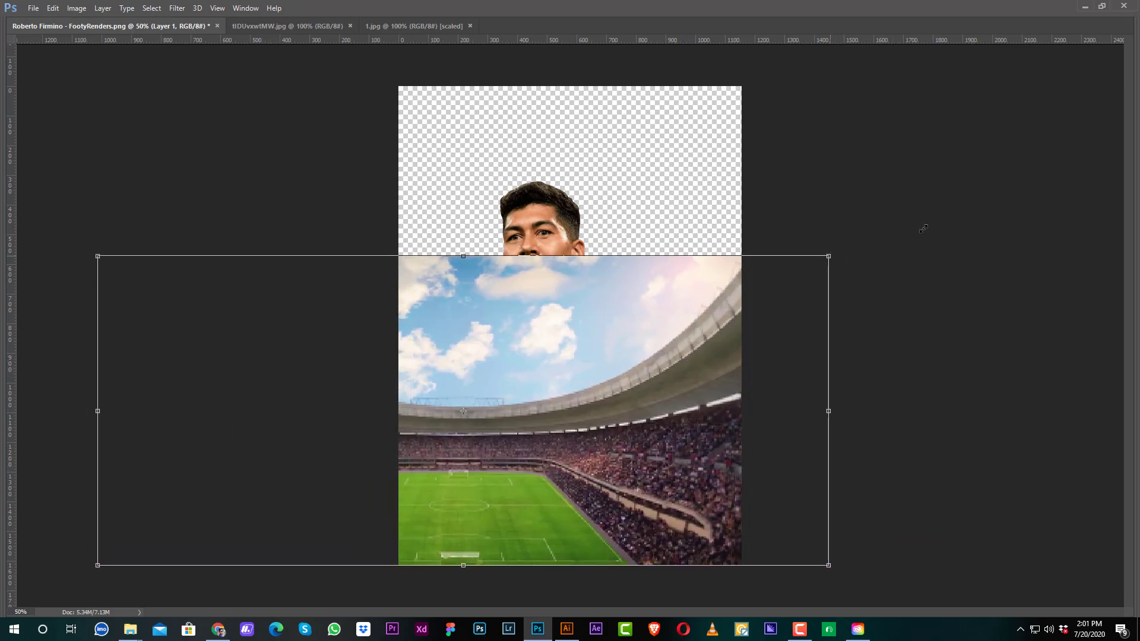
left_click_drag(828, 256, 951, 220)
left_click_drag(840, 309, 716, 300)
key("Return")
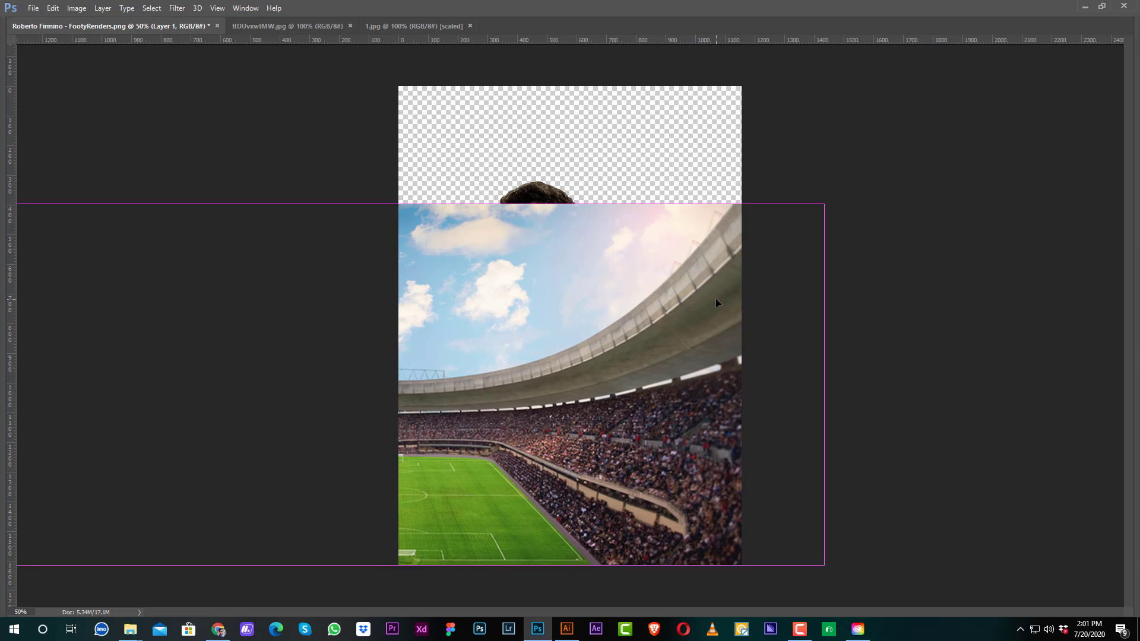
Step: Send the stadium layer behind the player and shift it slightly sideways in the background
key("ctrl+bracketleft")
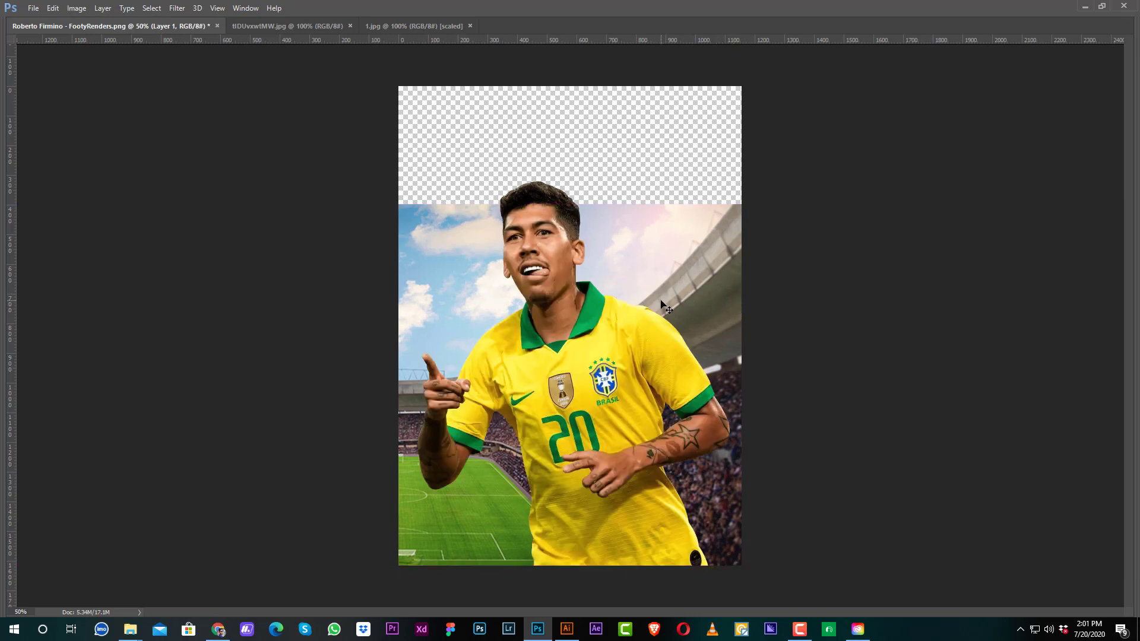
left_click(859, 252)
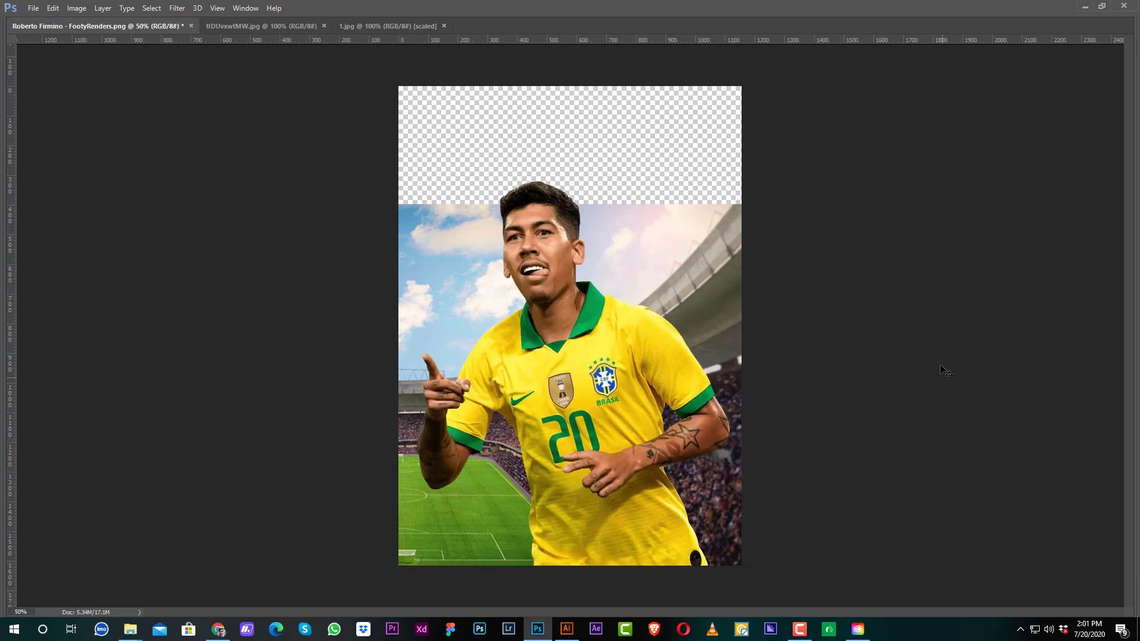
left_click_drag(723, 283, 761, 282)
Step: Bring the clouds from 1.jpg into the composition behind the player and enlarge them to cover the upper canvas
left_click(396, 27)
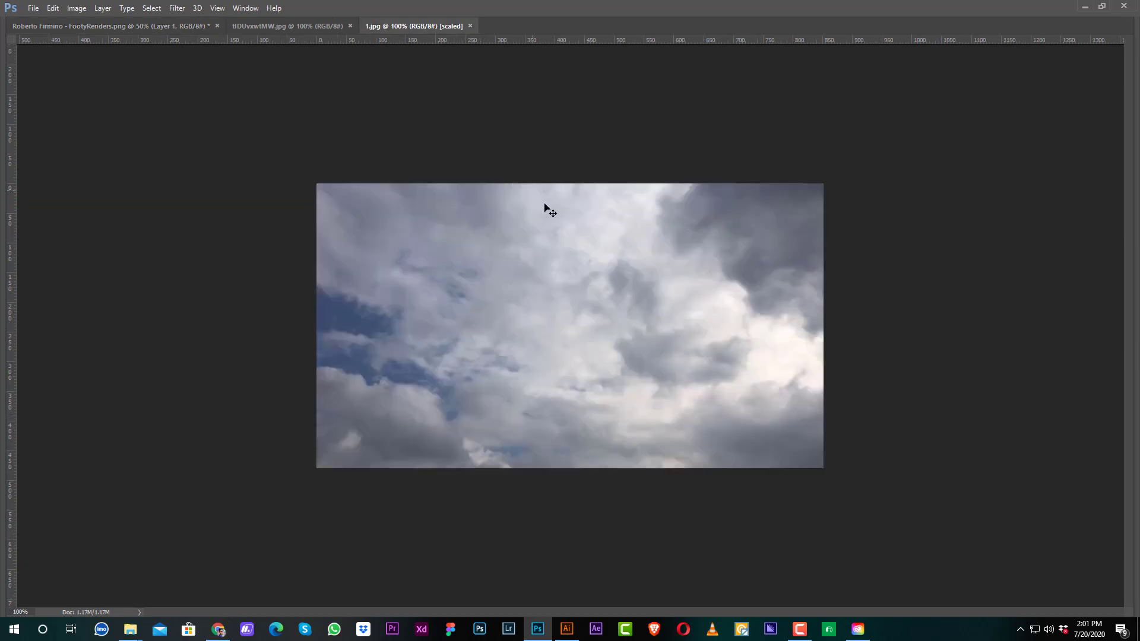
left_click_drag(250, 55, 618, 120)
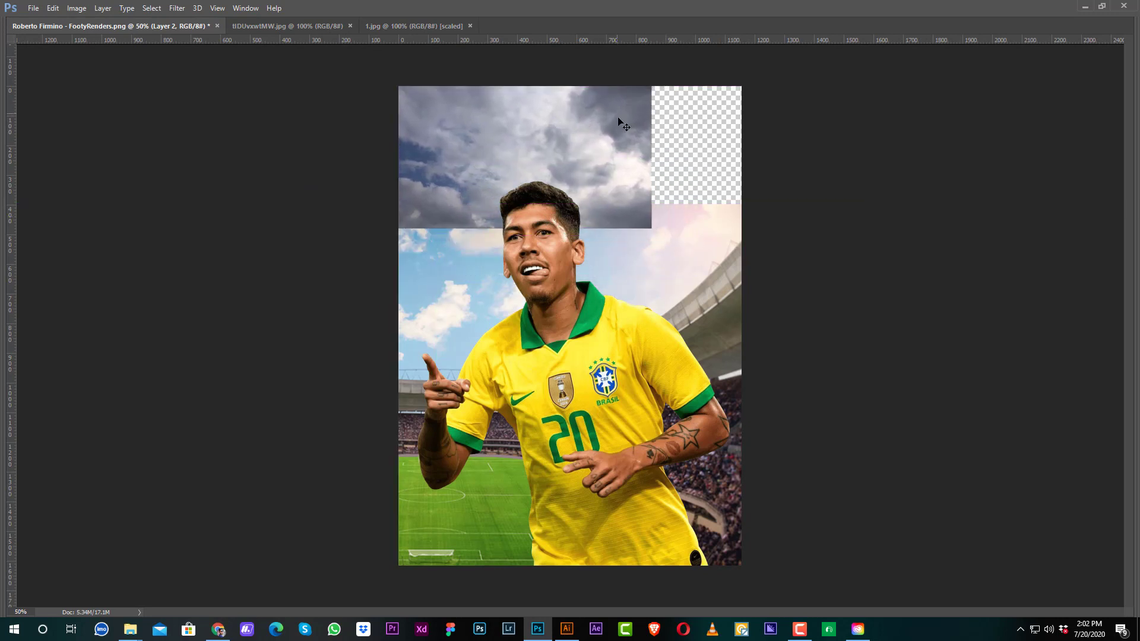
key("ctrl+t")
left_click_drag(652, 226, 954, 397)
left_click_drag(773, 252, 656, 252)
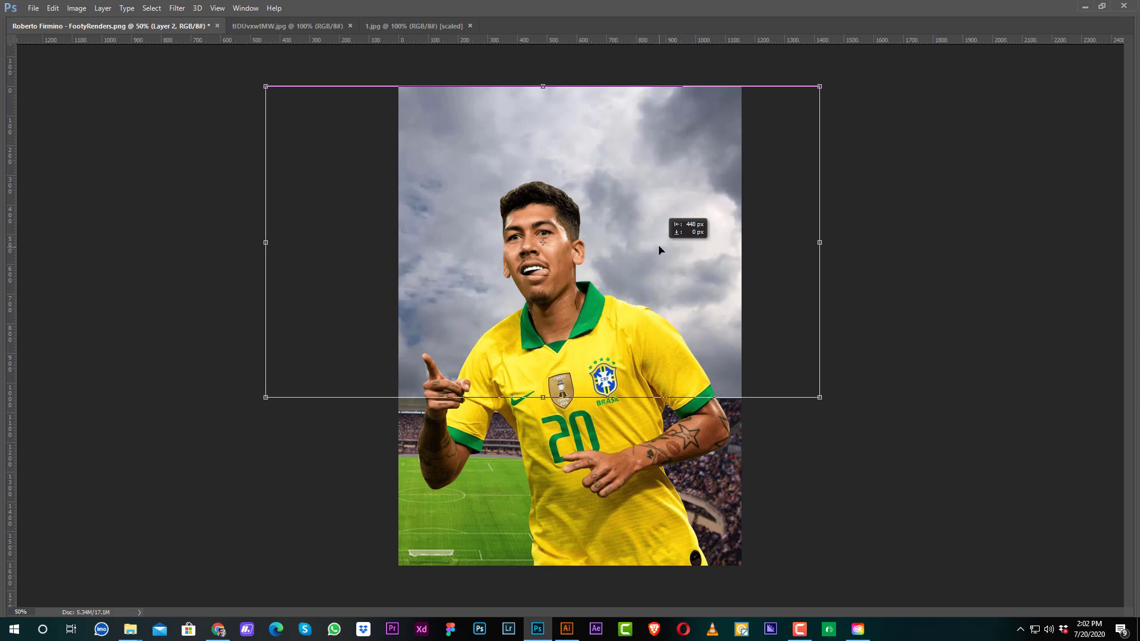
key("Return")
Step: Show the hidden panels and add a layer mask to the cloud layer, ready for the Brush tool
key("Tab")
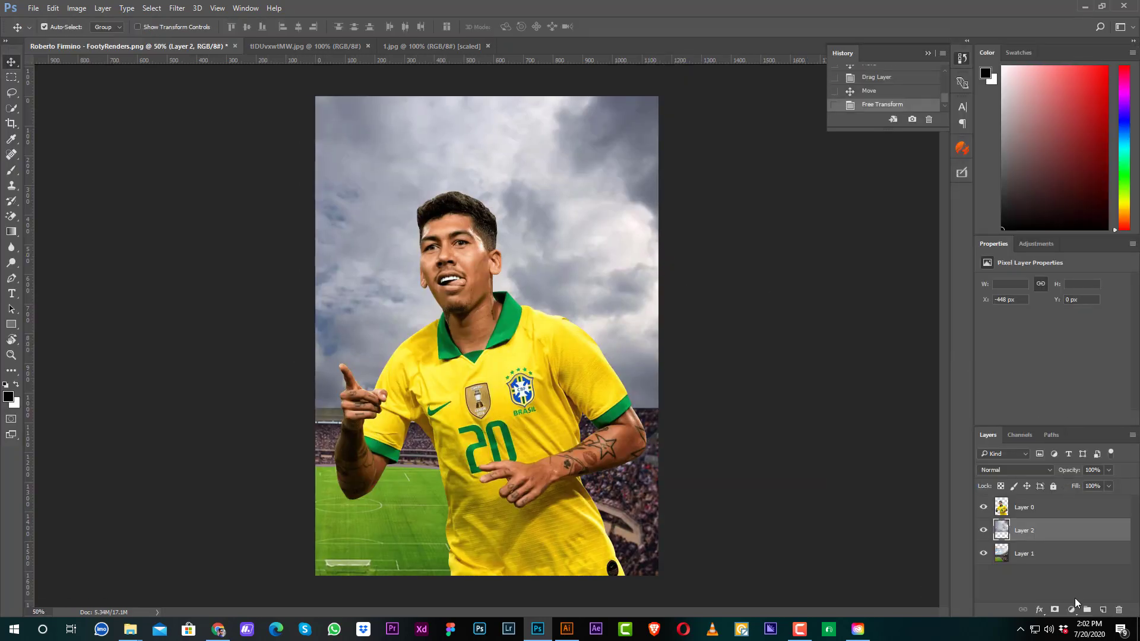
left_click(1054, 610)
key("b")
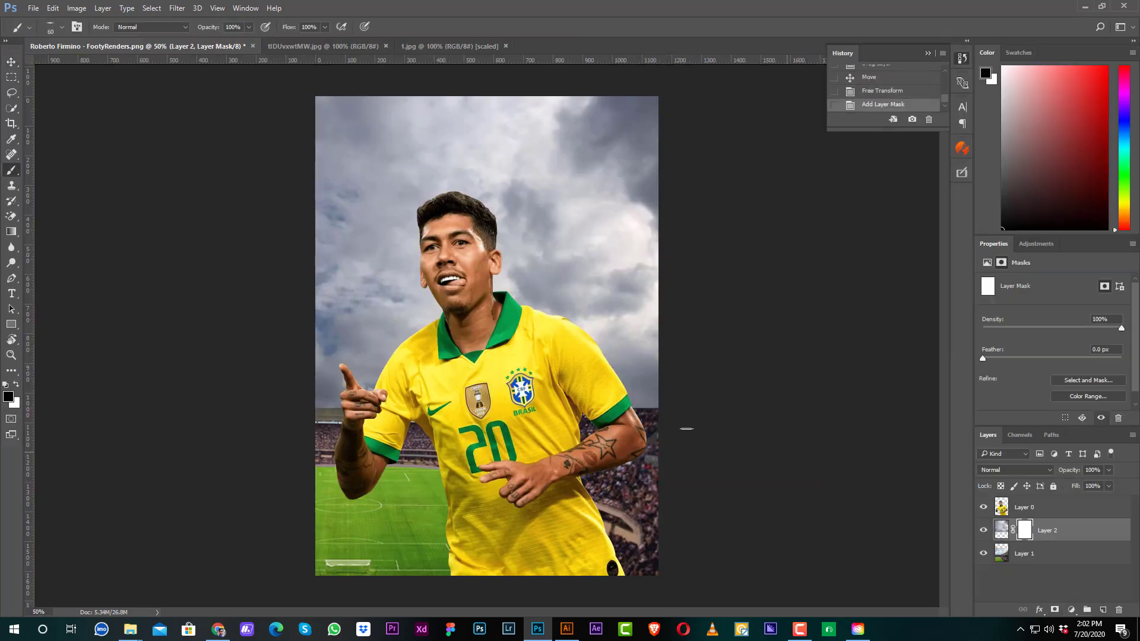
Step: Paint black on the cloud mask along the clouds' lower edge with a soft 600 px brush to blend them into the stadium
right_click(610, 375)
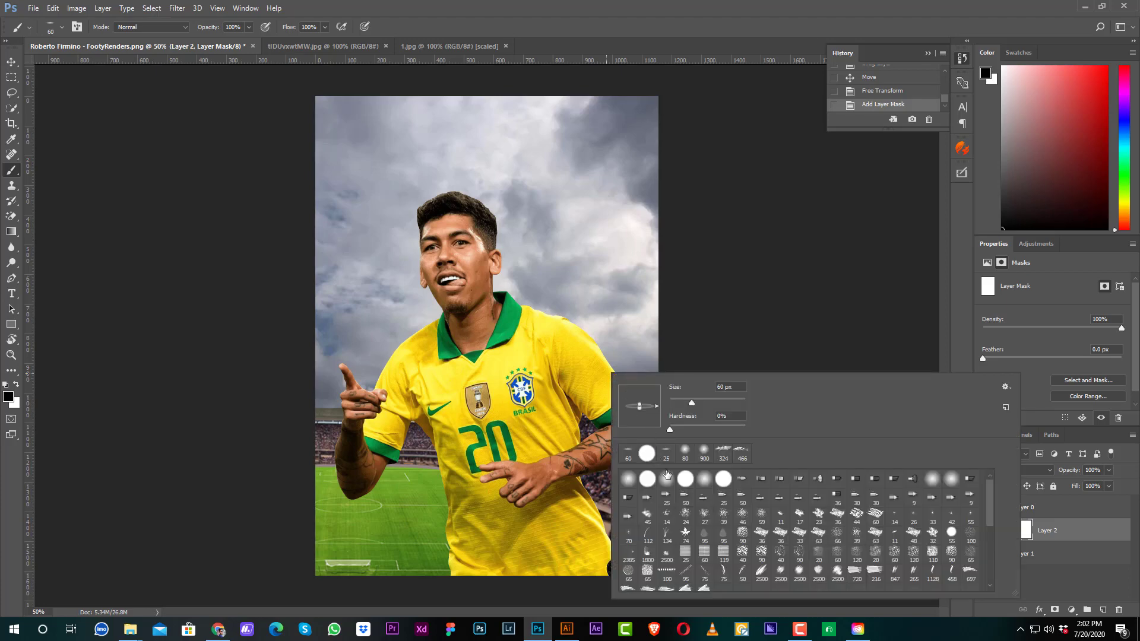
left_click(691, 5)
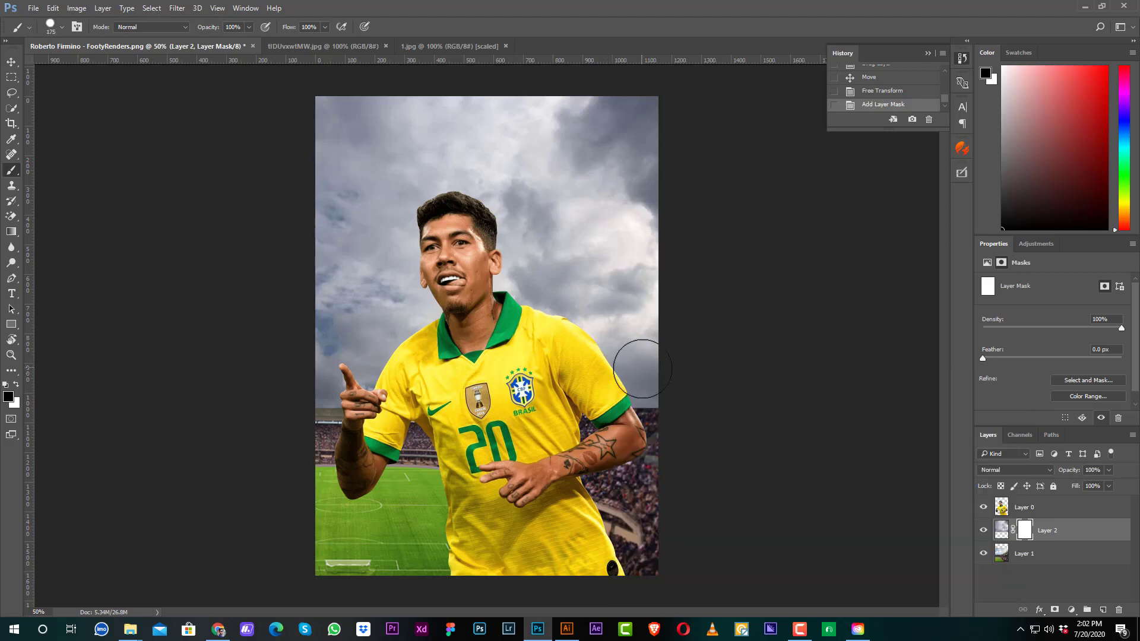
key("bracketright")
key("bracketright")
key("bracketright")
key("bracketright")
key("bracketright")
key("bracketright")
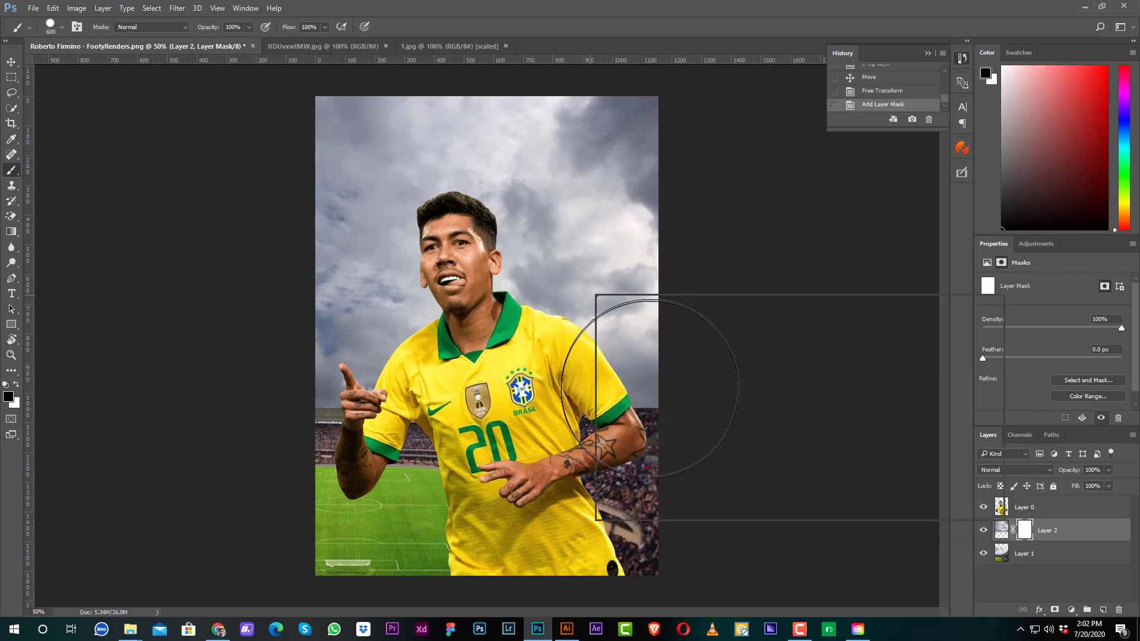
right_click(650, 388)
left_click(703, 5)
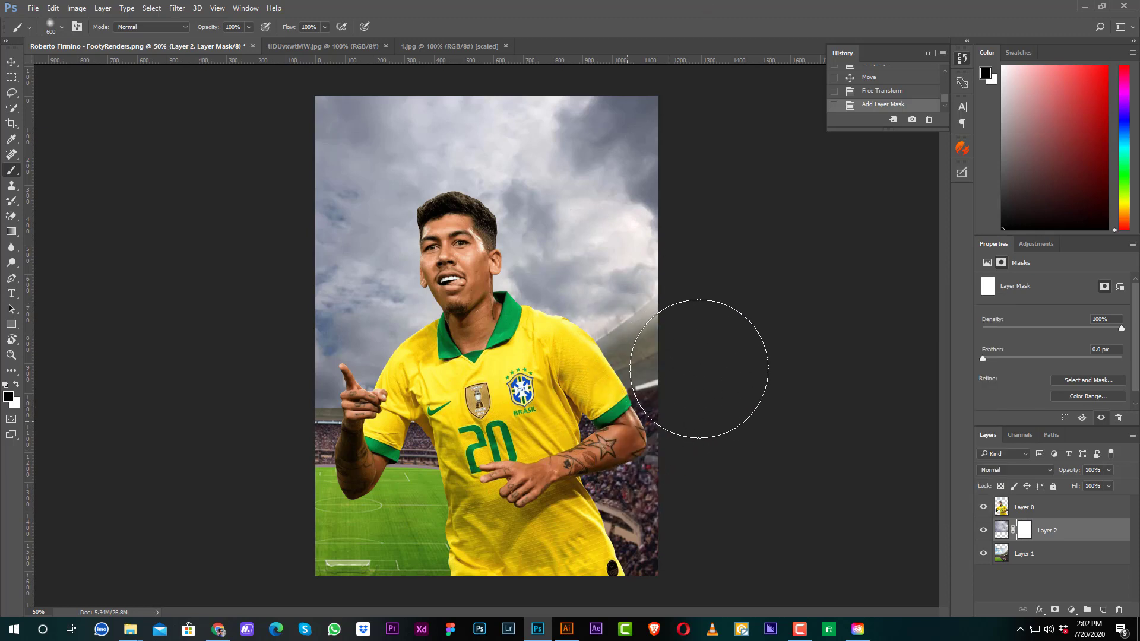
left_click_drag(612, 321, 605, 398)
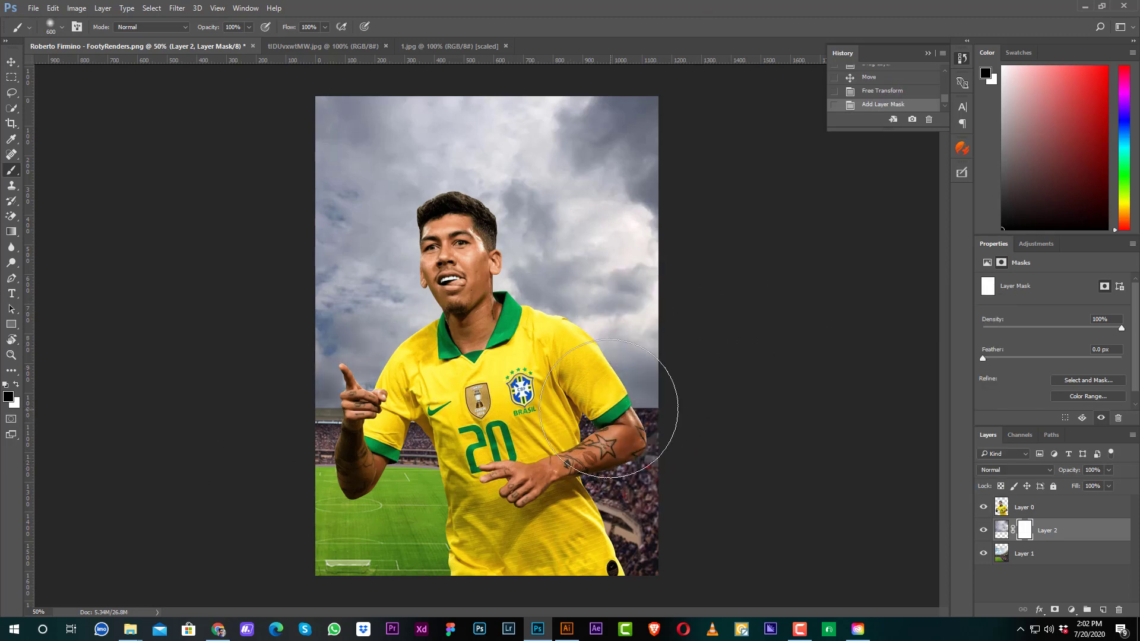
mouse_move(351, 475)
left_mouse_down()
mouse_move(561, 454)
mouse_move(656, 426)
mouse_move(708, 397)
mouse_move(684, 387)
mouse_move(715, 377)
mouse_move(578, 460)
left_mouse_up()
key("v")
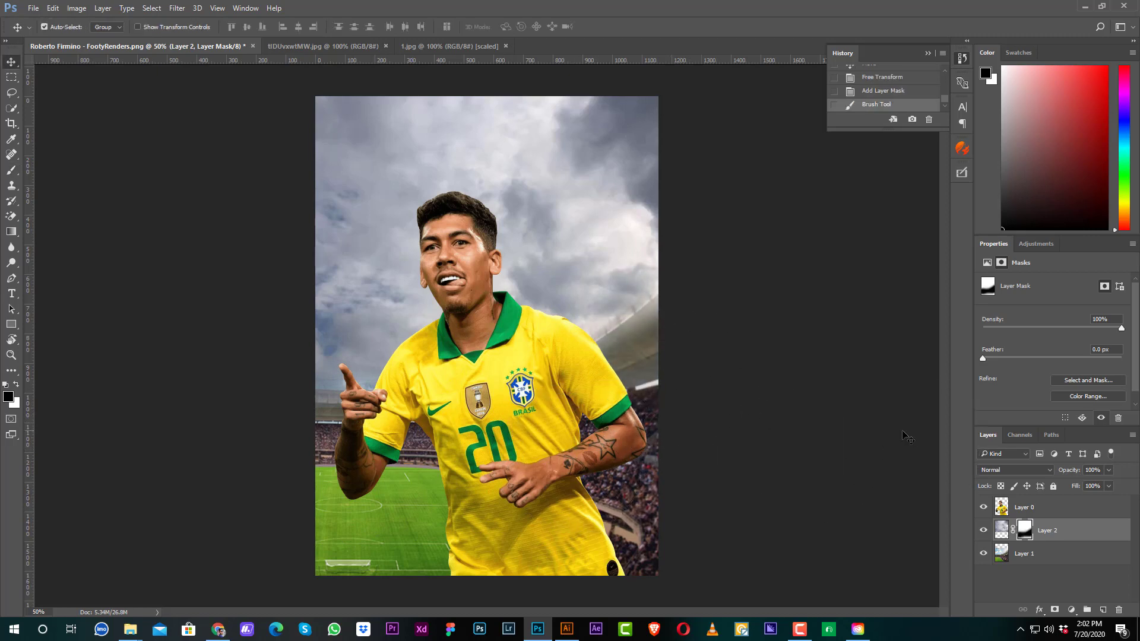
Step: Paint a soft black shadow along the canvas bottom on a new layer above the clouds and lower its opacity slightly
key("b")
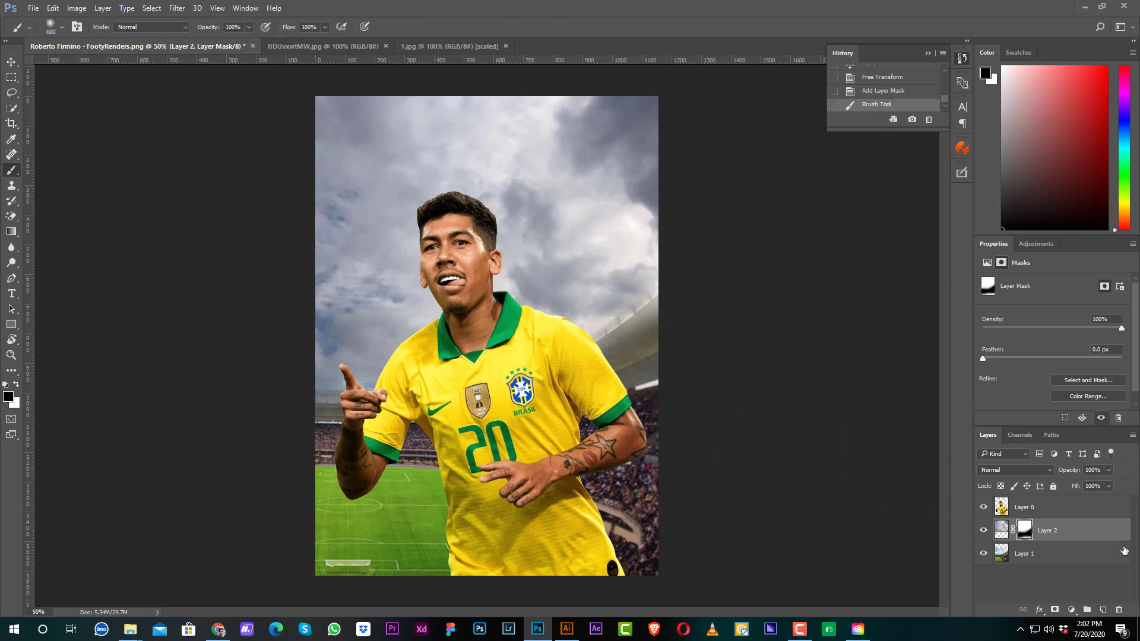
left_click(1103, 609)
key("bracketright")
key("bracketright")
key("bracketright")
key("bracketright")
key("bracketright")
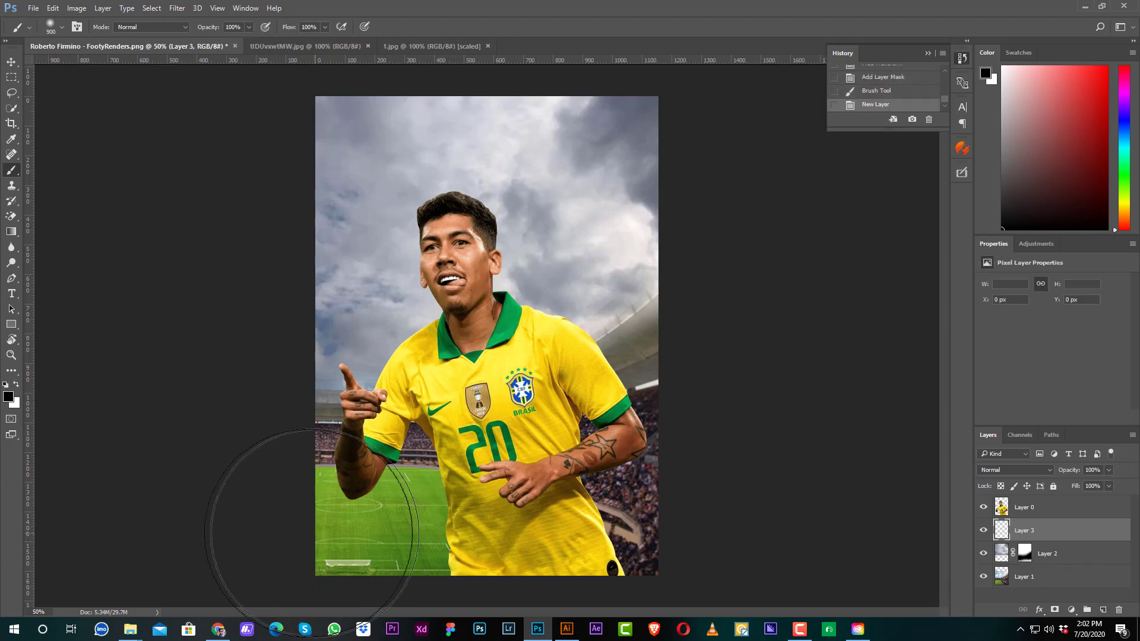
mouse_move(312, 573)
left_mouse_down()
mouse_move(592, 640)
mouse_move(669, 640)
mouse_move(682, 611)
left_mouse_up()
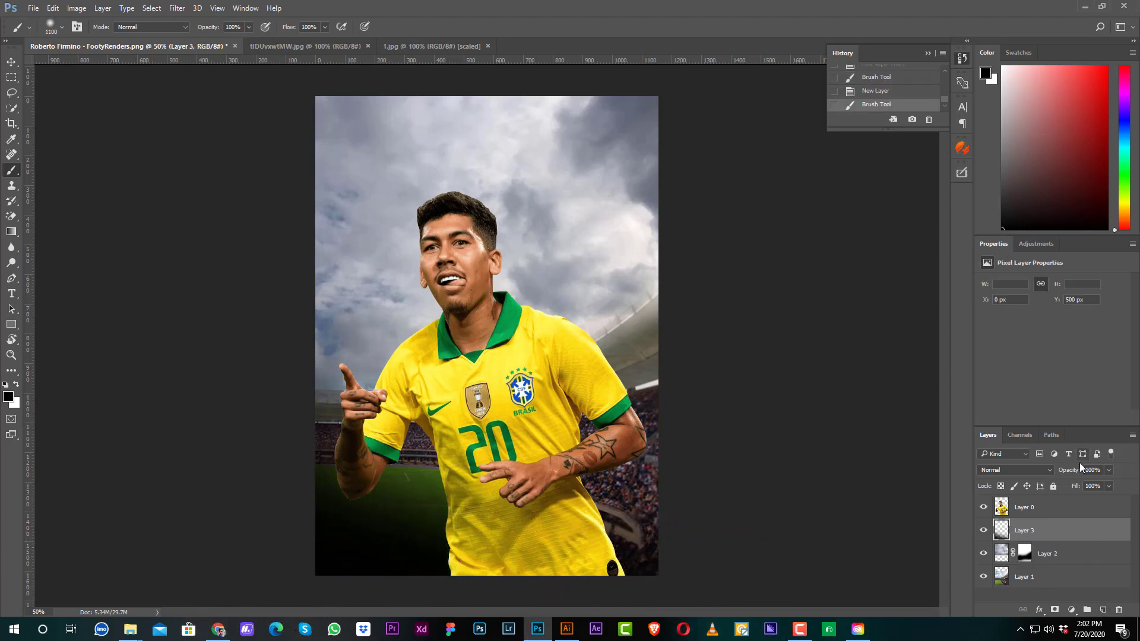
left_click_drag(1071, 470, 1065, 471)
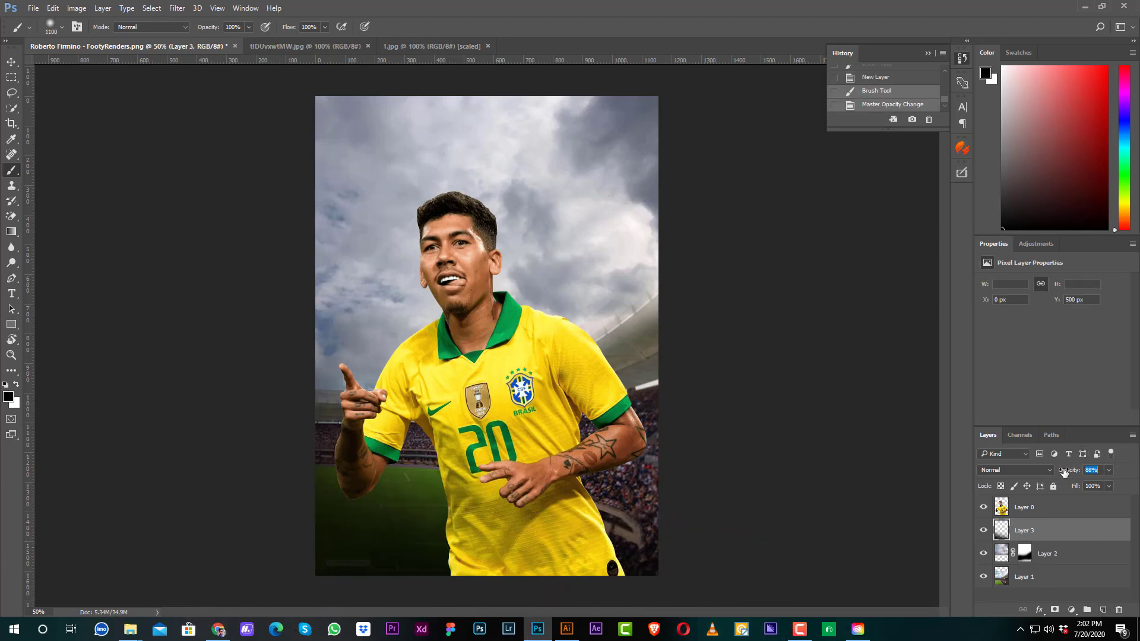
Step: Add a Black & White adjustment layer beneath the player and set its opacity to 77%
left_click(1072, 610)
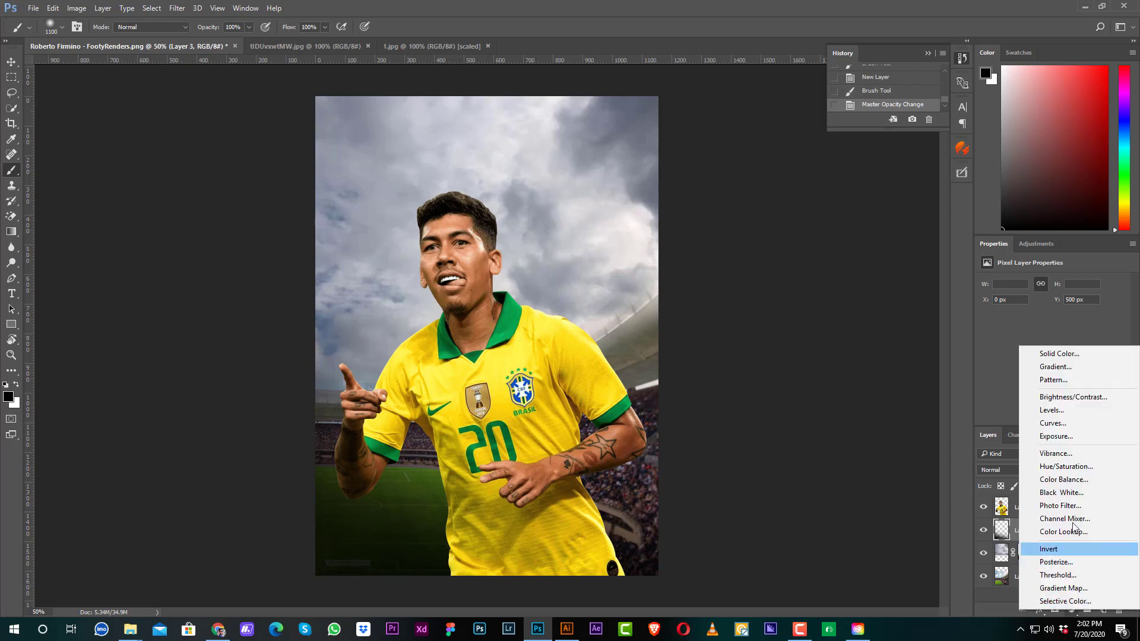
left_click(1066, 492)
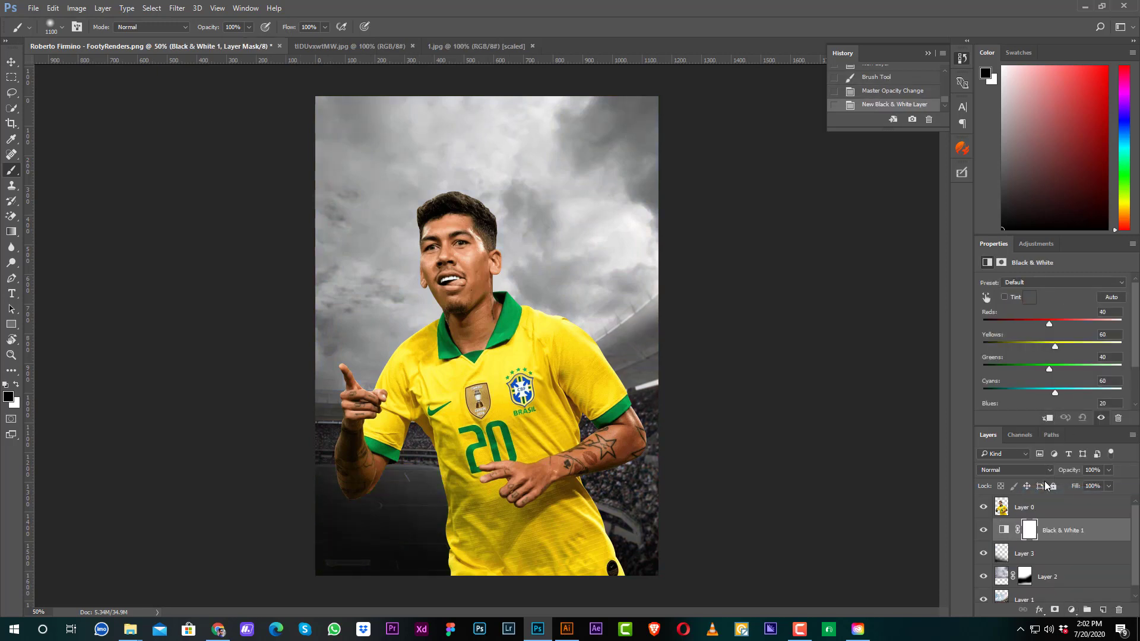
left_click_drag(1068, 472, 1062, 472)
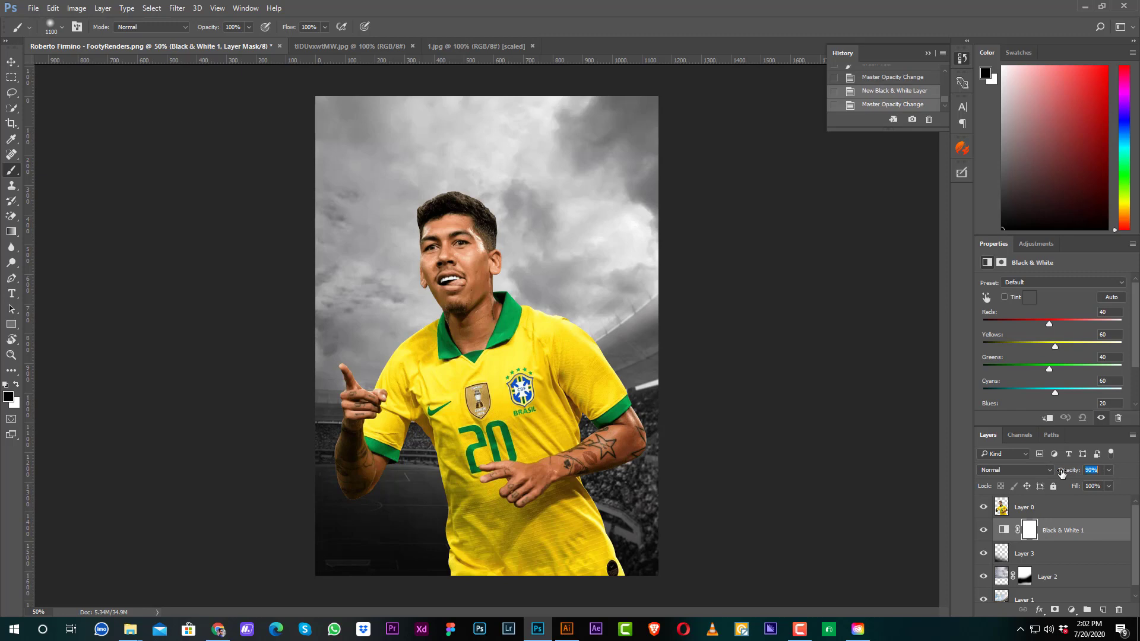
left_click(1049, 538)
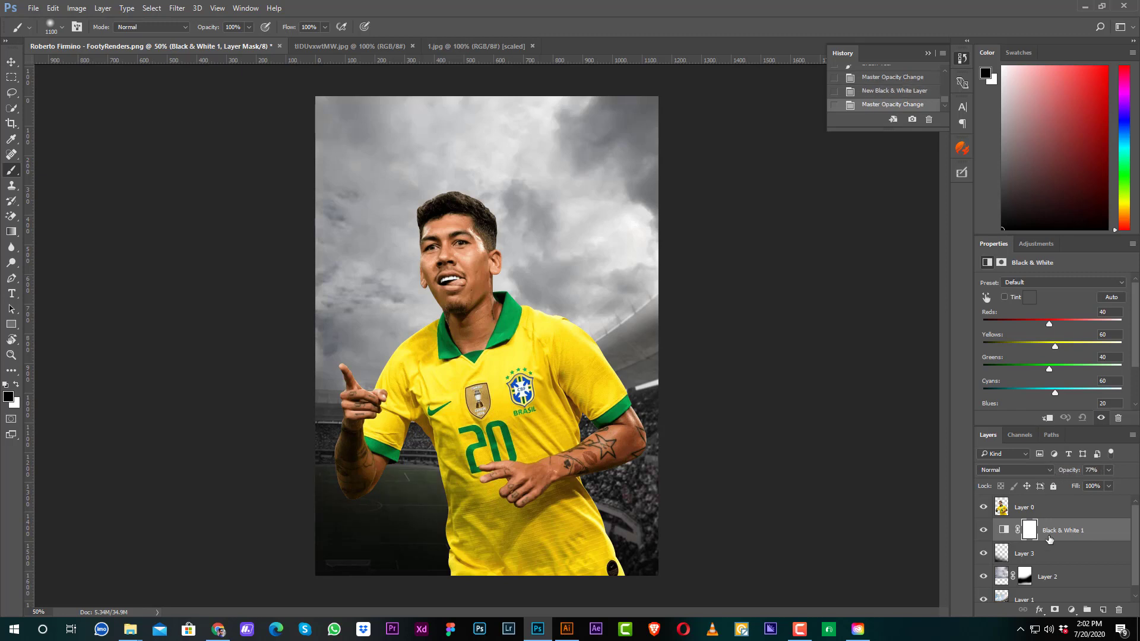
Step: Add a Curves adjustment layer directly above the cloud layer
left_click(1071, 580)
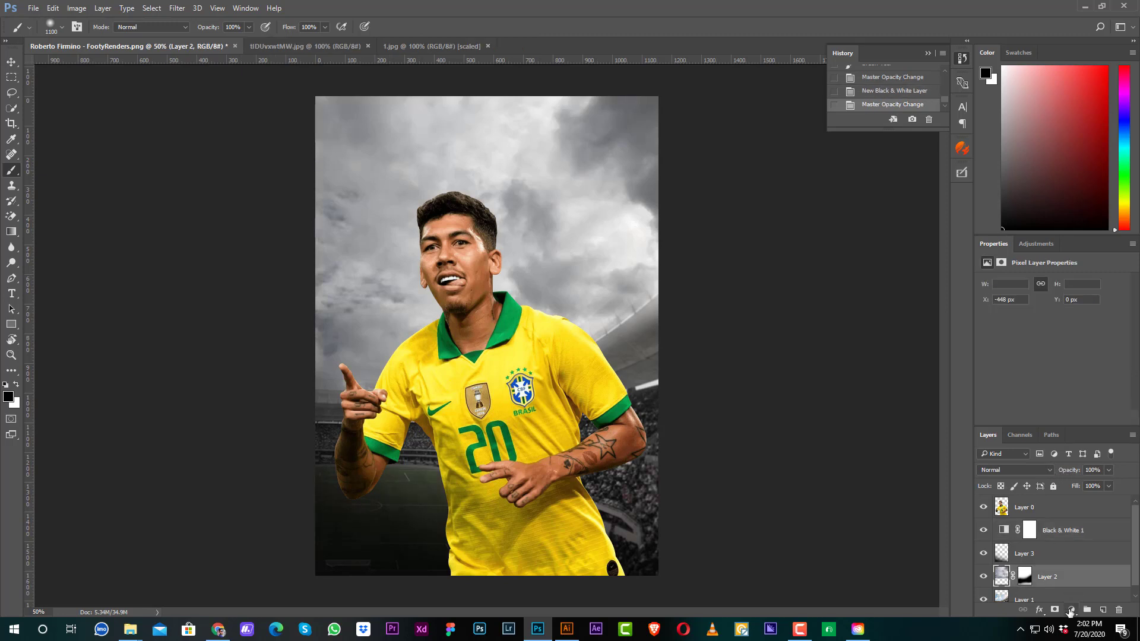
left_click(1071, 610)
left_click(948, 12)
left_click(1071, 612)
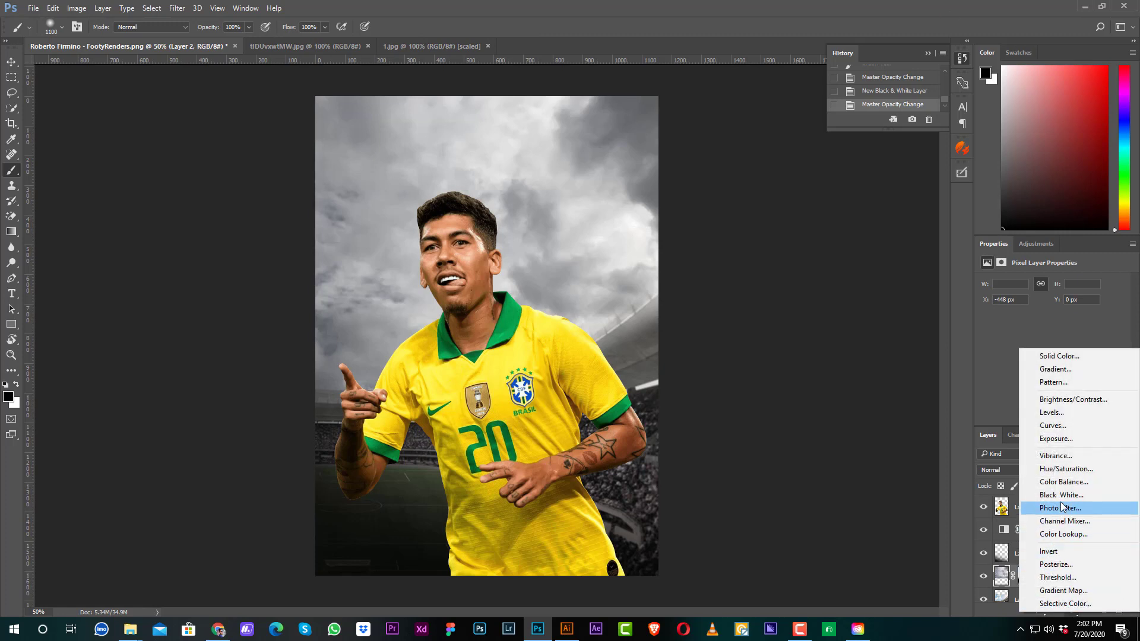
left_click(1052, 426)
Step: Pull the curve's midpoint down to darken the background midtones and raise its black point for faded shadows
left_click_drag(1065, 366, 1065, 374)
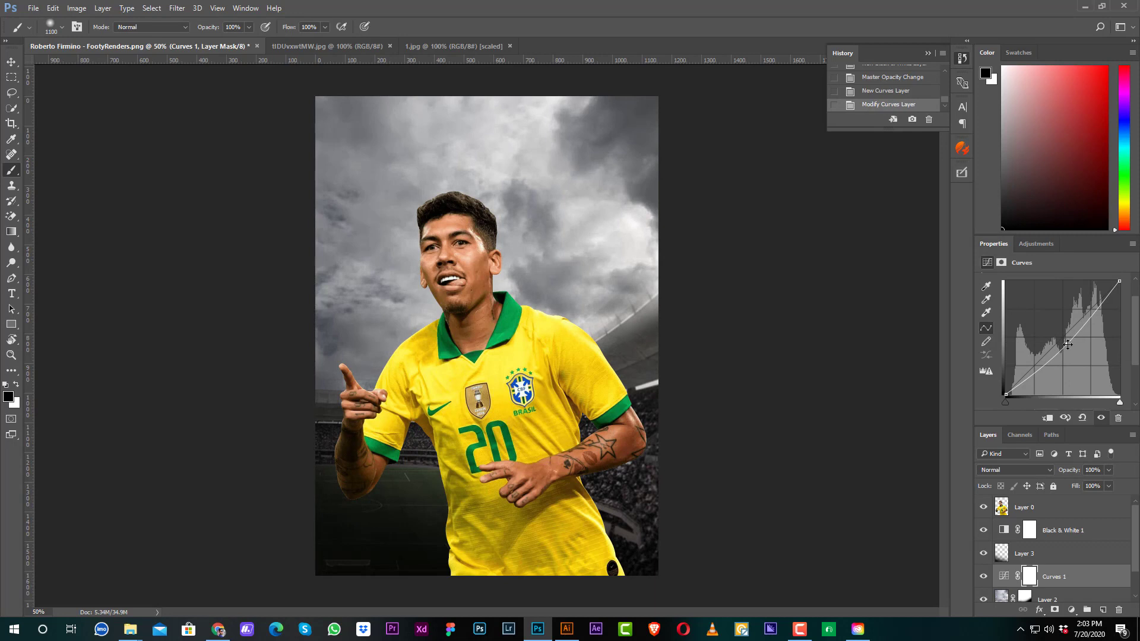
left_click_drag(1005, 394, 993, 381)
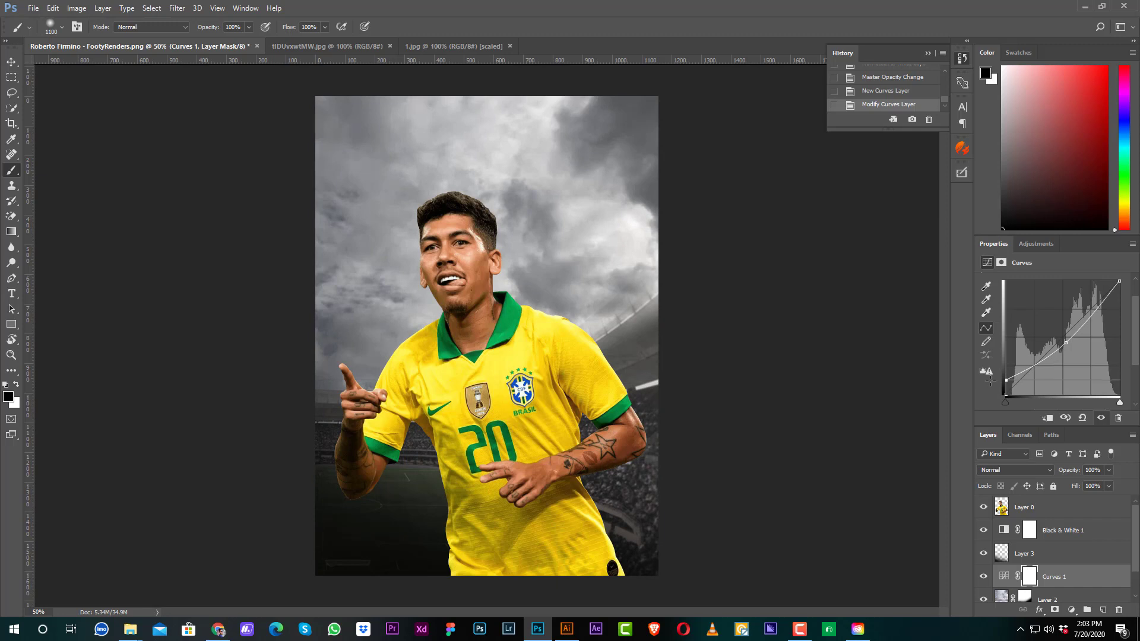
left_click_drag(1065, 343, 1063, 347)
left_click_drag(897, 8, 897, 33)
left_click(1019, 25)
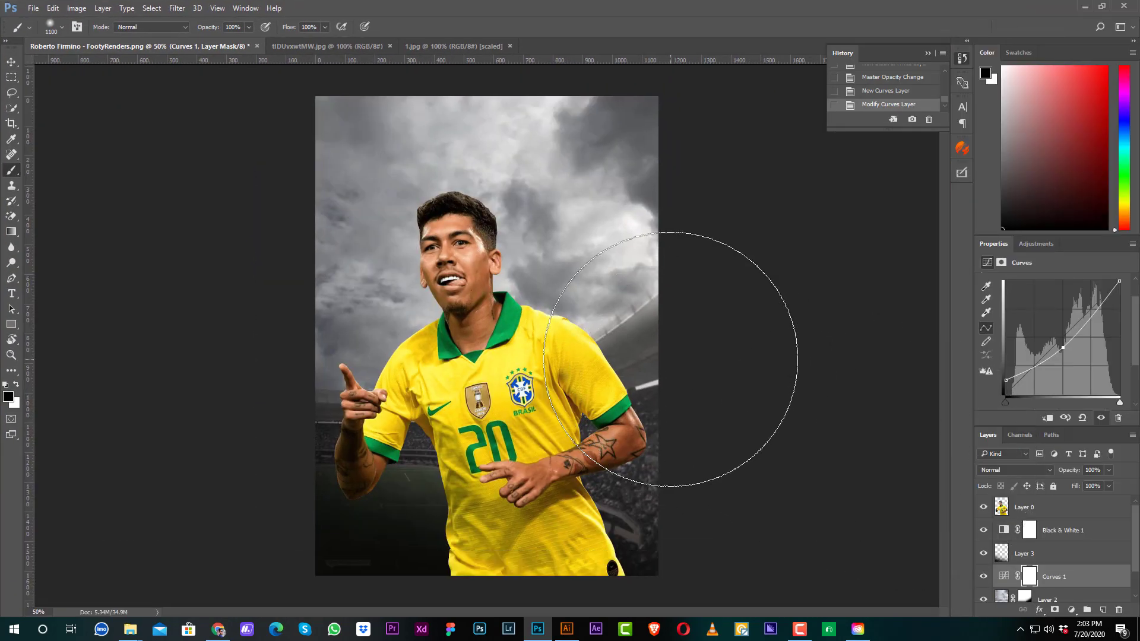
scroll(671, 359, "down", 1)
scroll(617, 332, "up", 1)
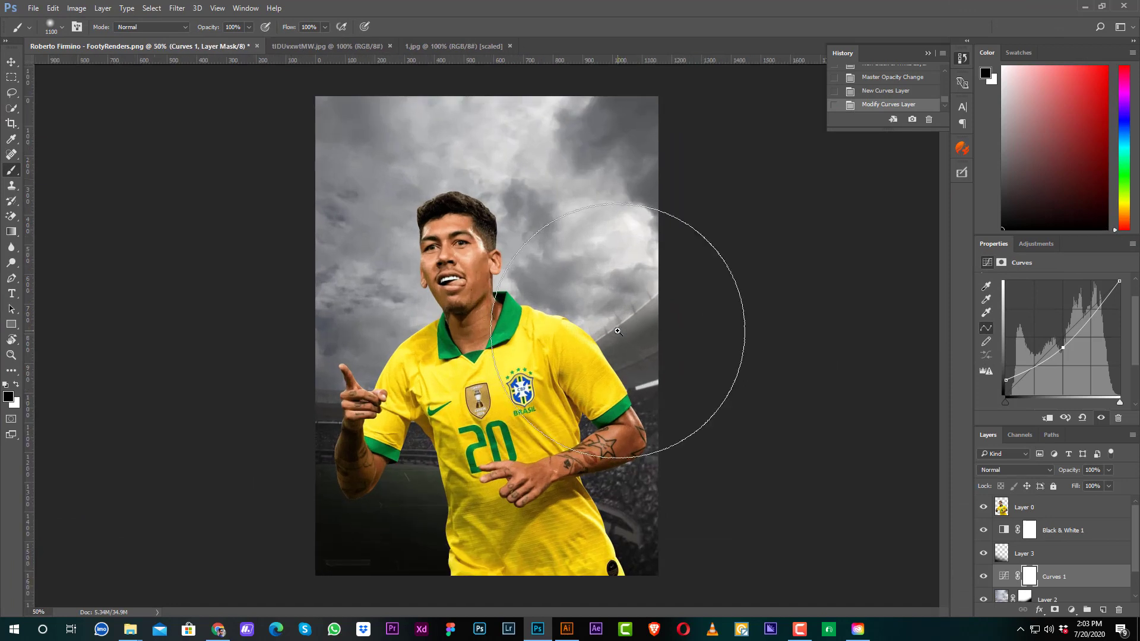
Step: Create a layer above the Black & White adjustment and prepare a soft 1400 px white brush, undoing a trial dab on the canvas
left_click(1081, 534)
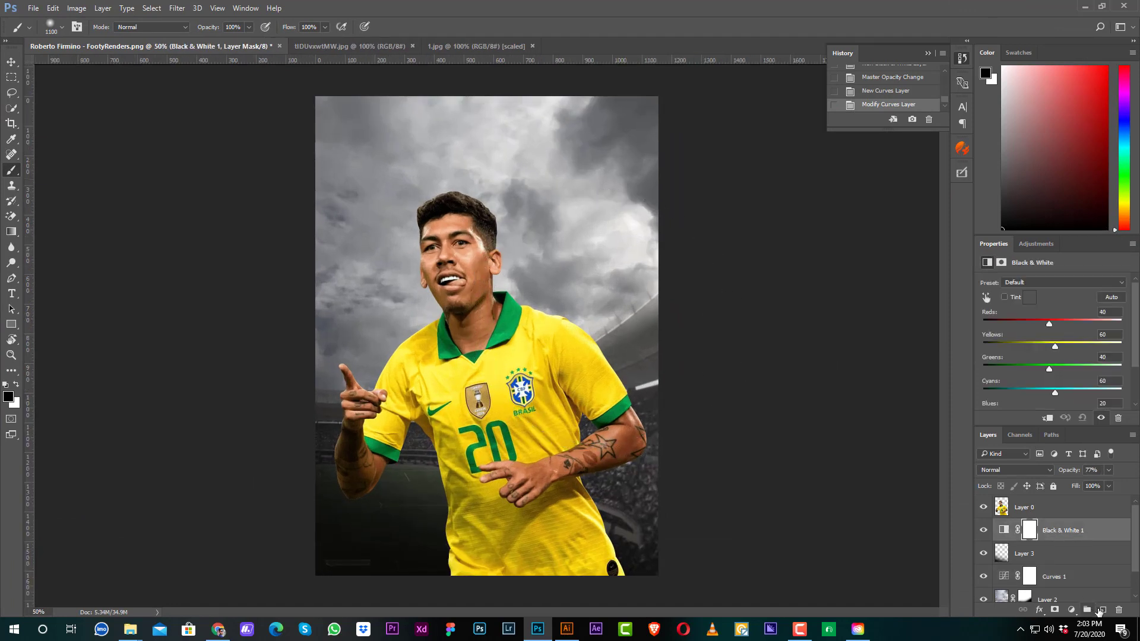
left_click(1102, 610)
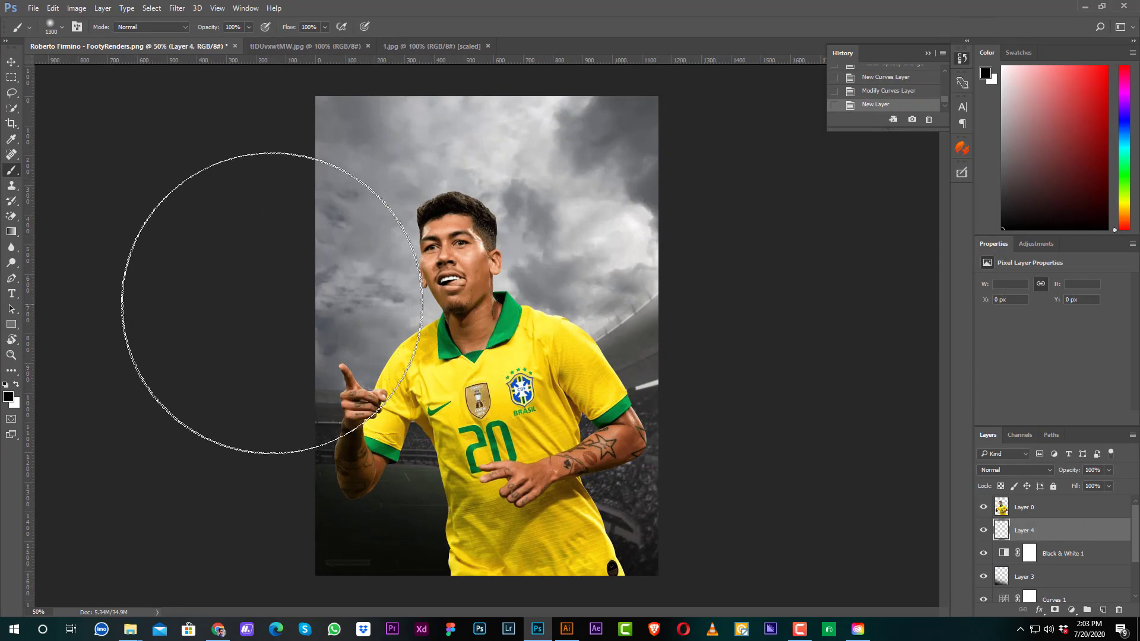
key("bracketright")
key("bracketright")
key("bracketright")
left_click(16, 384)
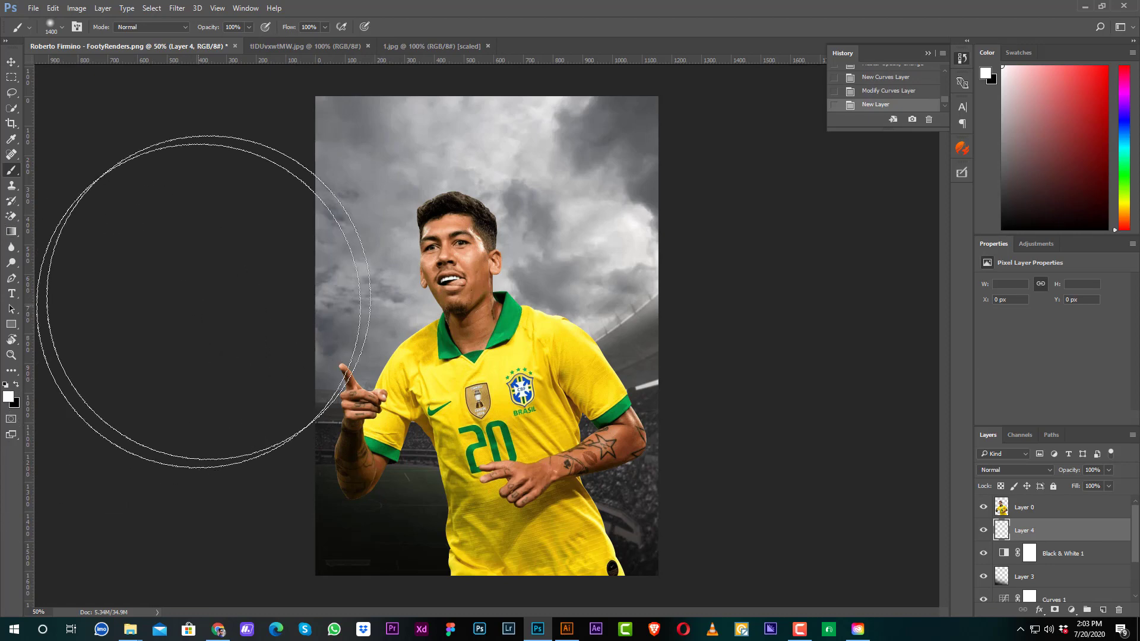
left_click(318, 257)
key("ctrl+z")
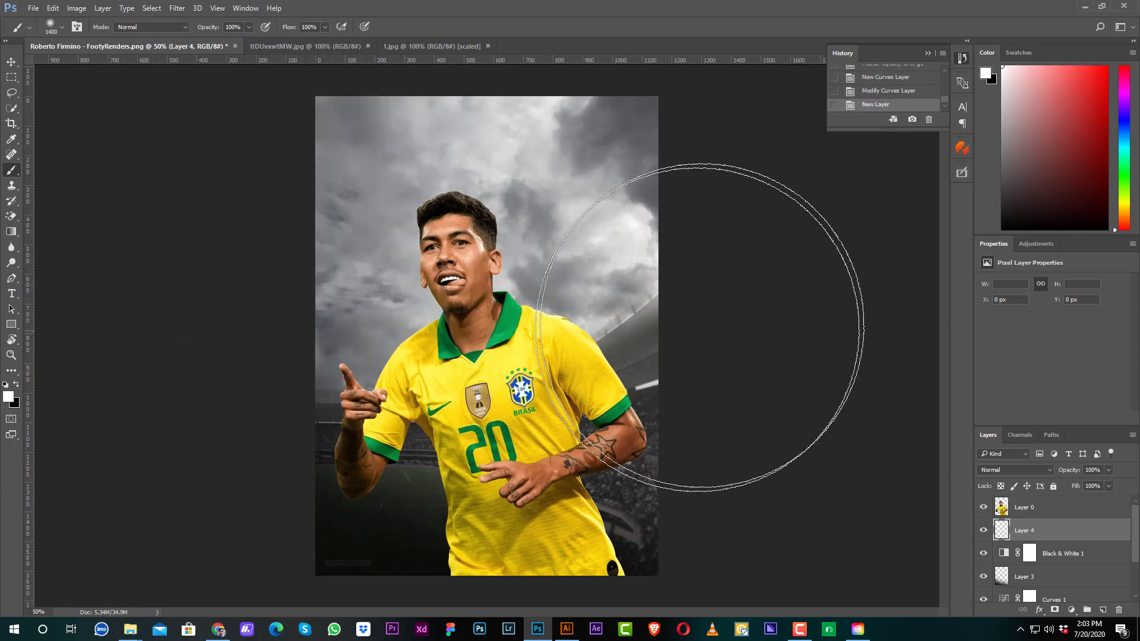
Step: Dab a soft white glow at the background's right edge and set the glow layer's opacity to 58%
left_click(668, 323)
left_click_drag(1069, 471, 1043, 471)
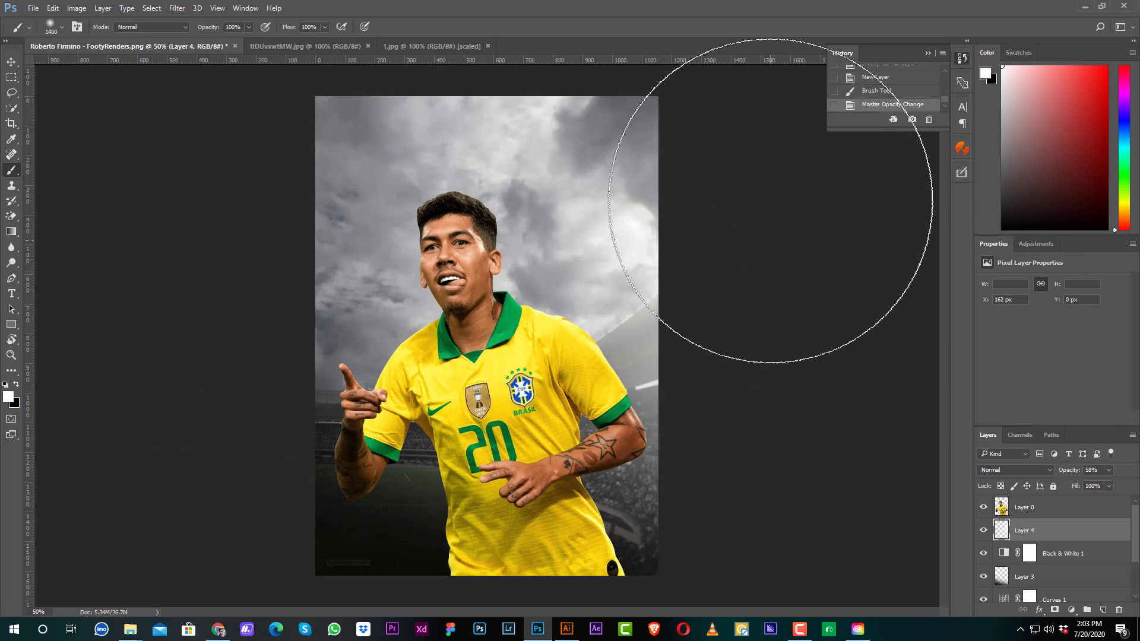
left_click(734, 246)
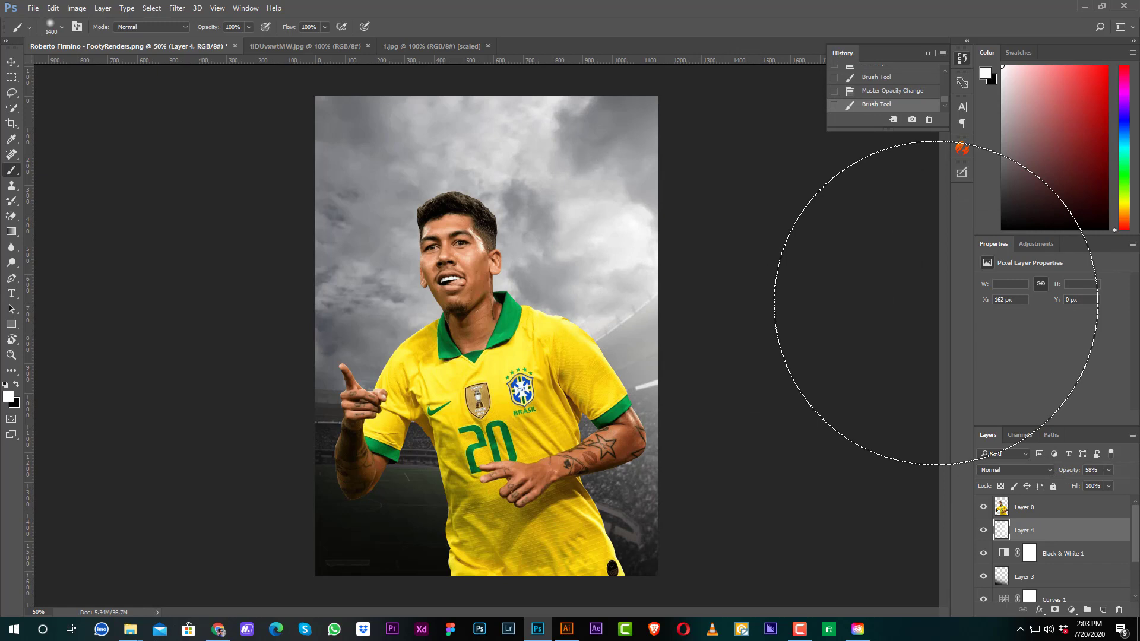
key("v")
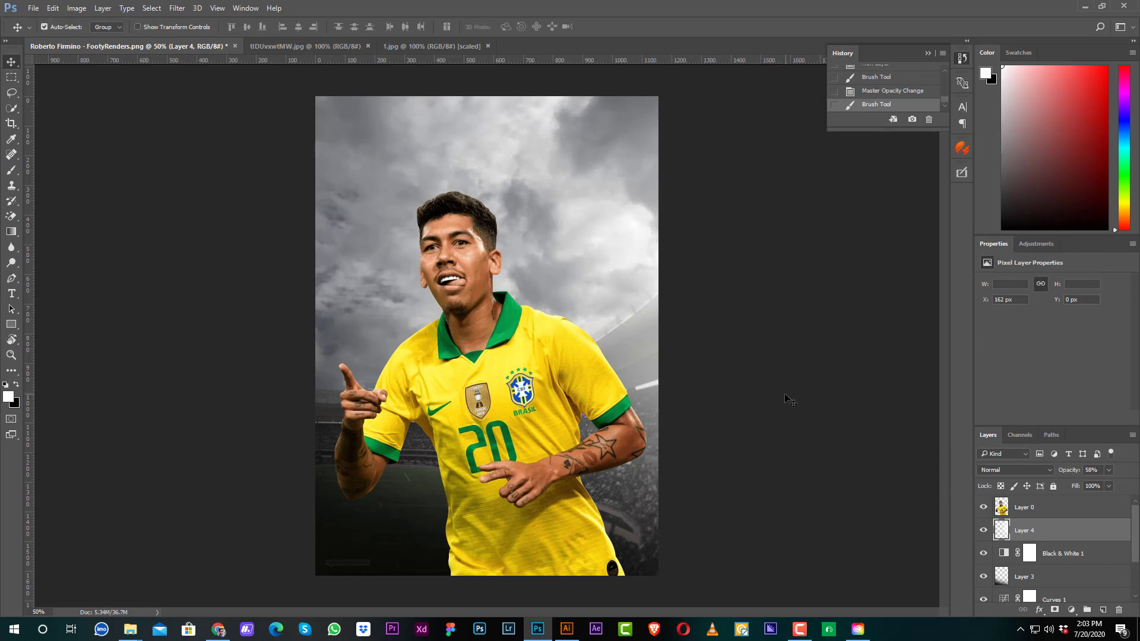
left_click(1043, 507)
left_click(1072, 610)
left_click(1048, 397)
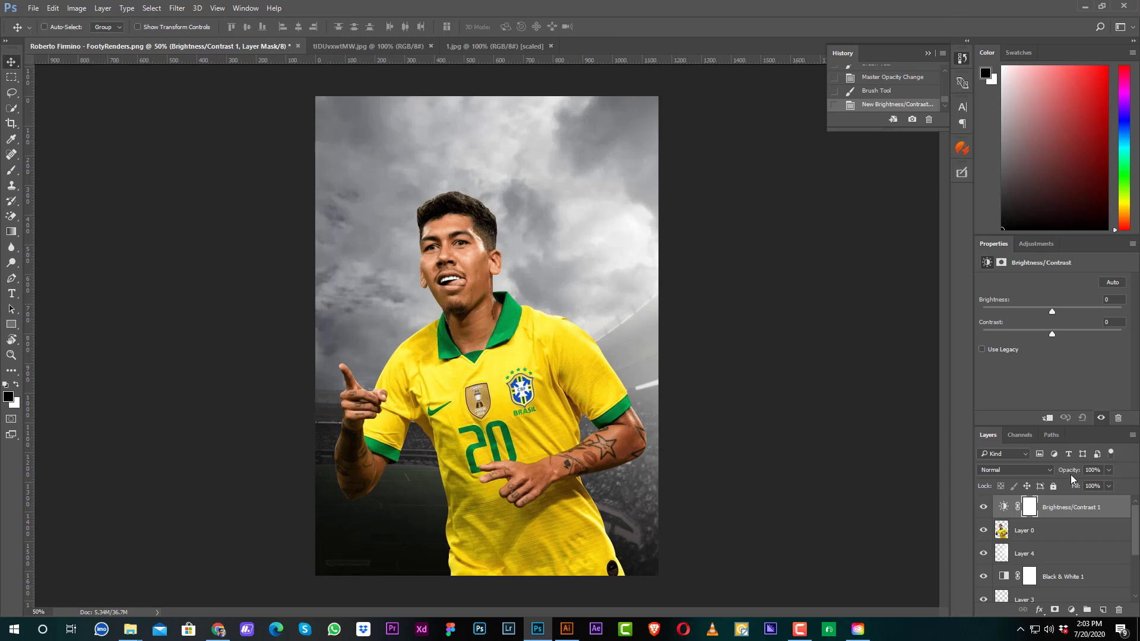
key("ctrl")
key("Delete")
left_click(1072, 611)
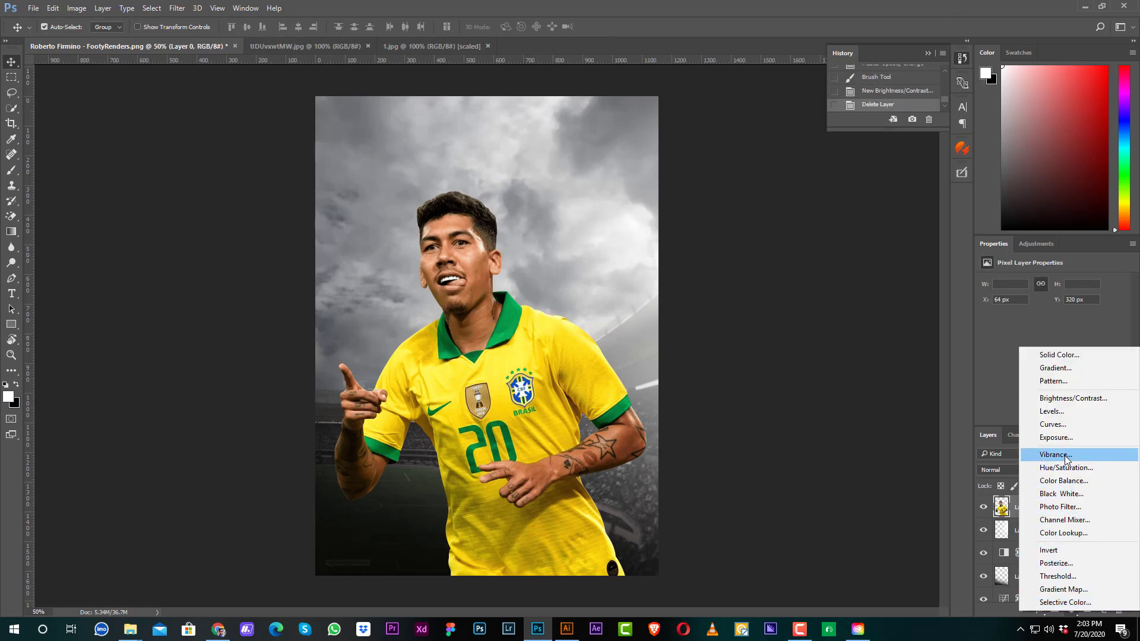
left_click(942, 2)
Step: Create a layer above the player cutout and paint soft black shading across the poster's lower edge with the 1400 px brush
key("ctrl+shift+alt+n")
key("b")
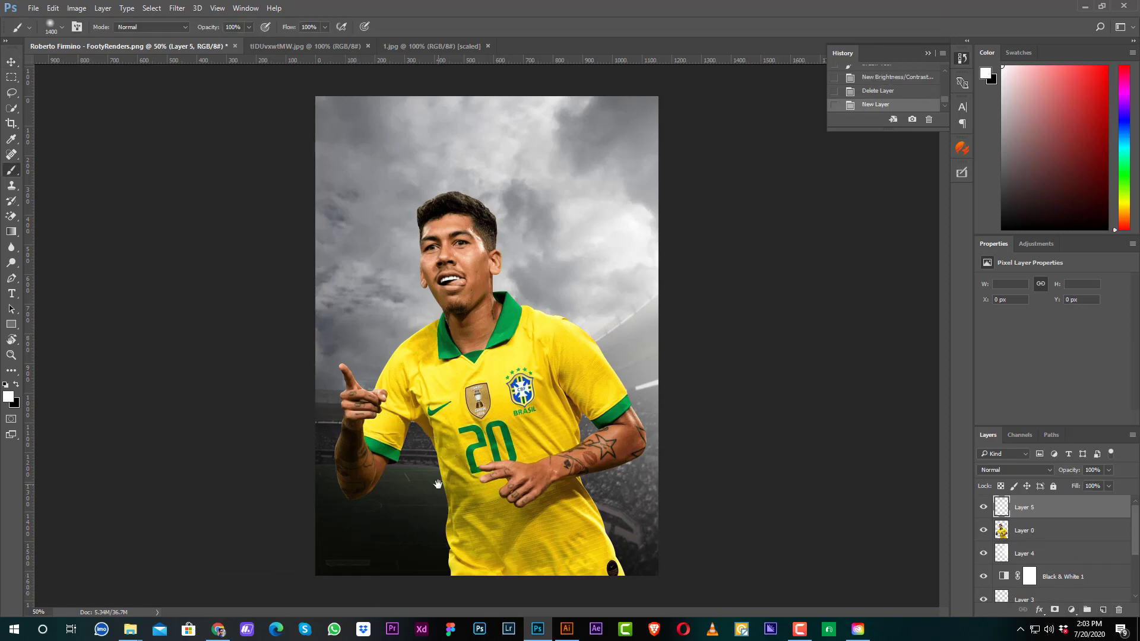
left_click(17, 383)
mouse_move(190, 546)
left_mouse_down()
mouse_move(382, 623)
mouse_move(670, 628)
left_mouse_up()
key("ctrl+minus")
key("ctrl+z")
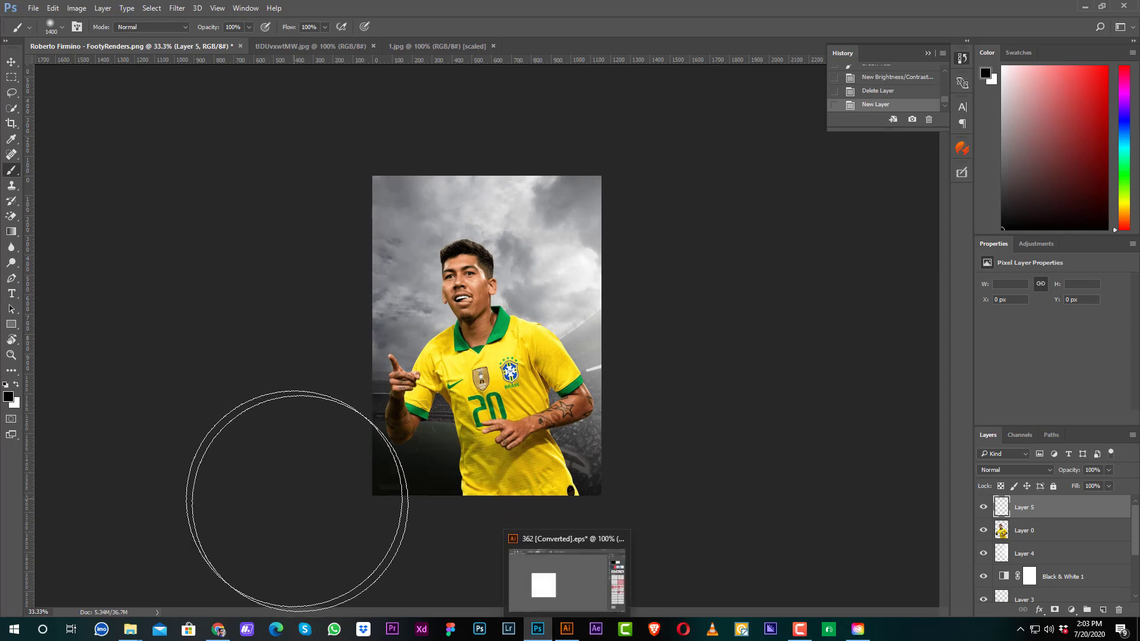
key("ctrl+shift+z")
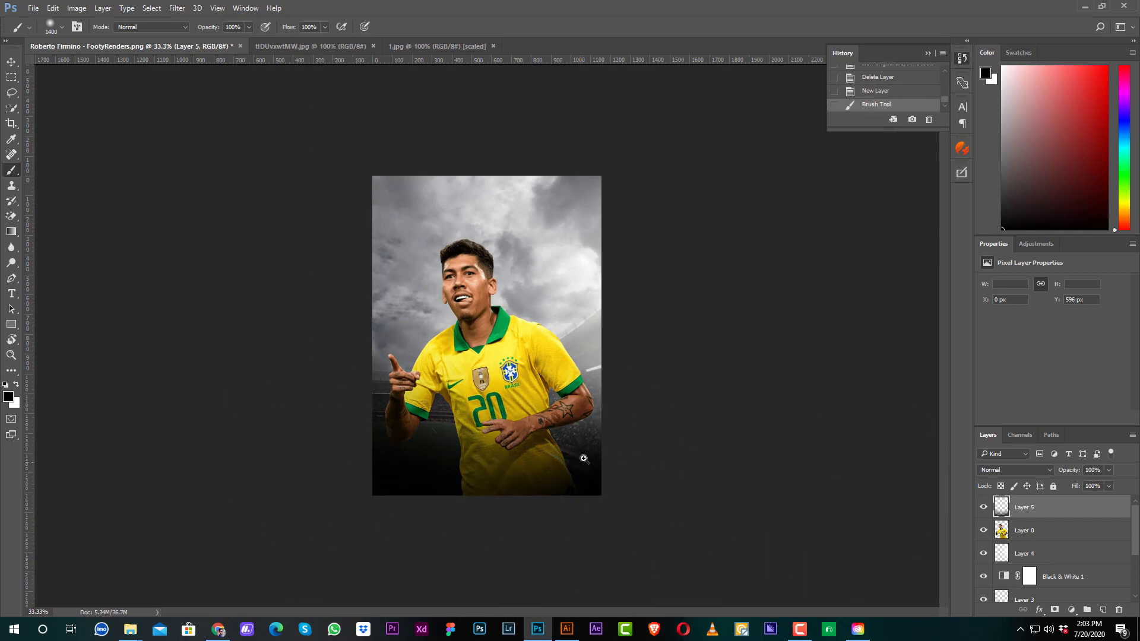
Step: Set the black shading layer's opacity to 47% and clip it to the player layer
key("ctrl+plus")
key("v")
left_click_drag(1073, 473, 1042, 473)
right_click(1047, 507)
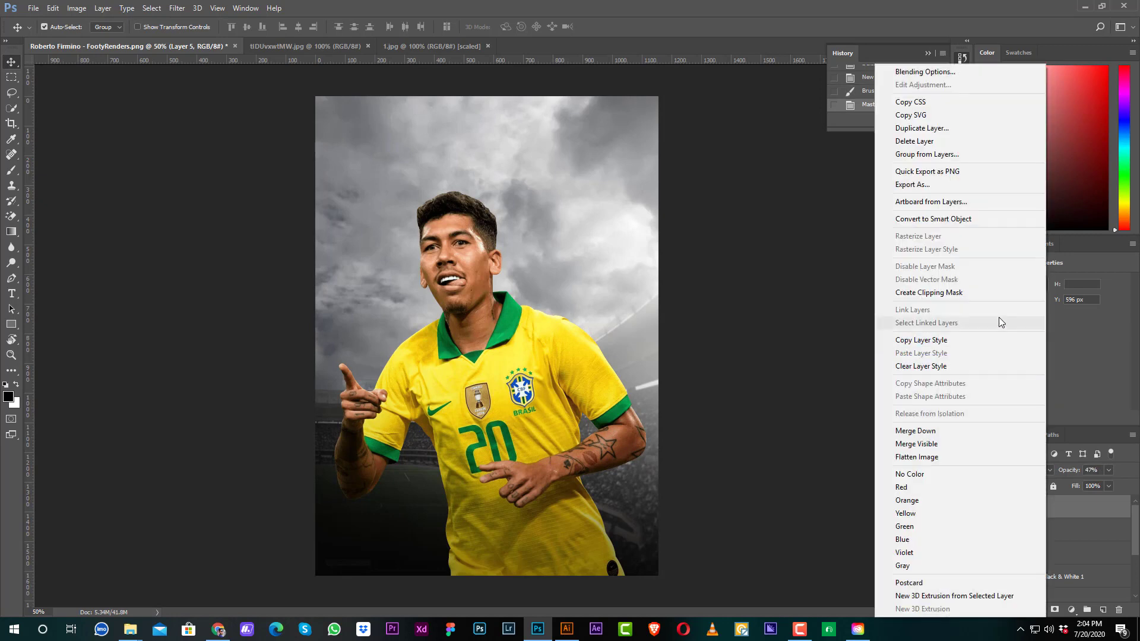
left_click(970, 296)
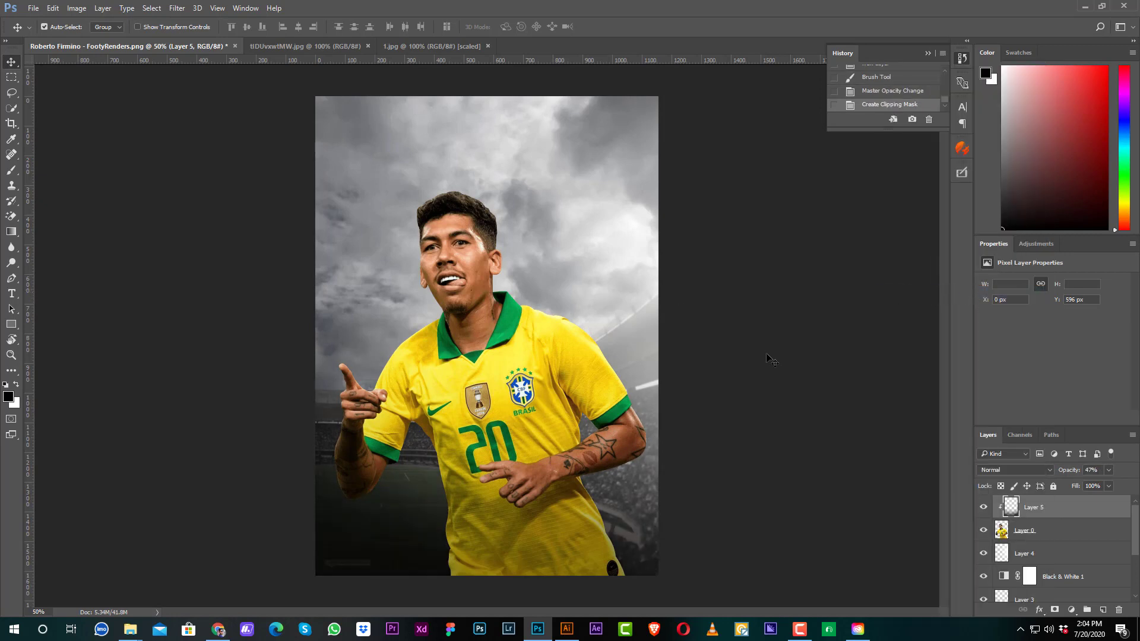
left_click(784, 378)
left_click(596, 343, "ctrl")
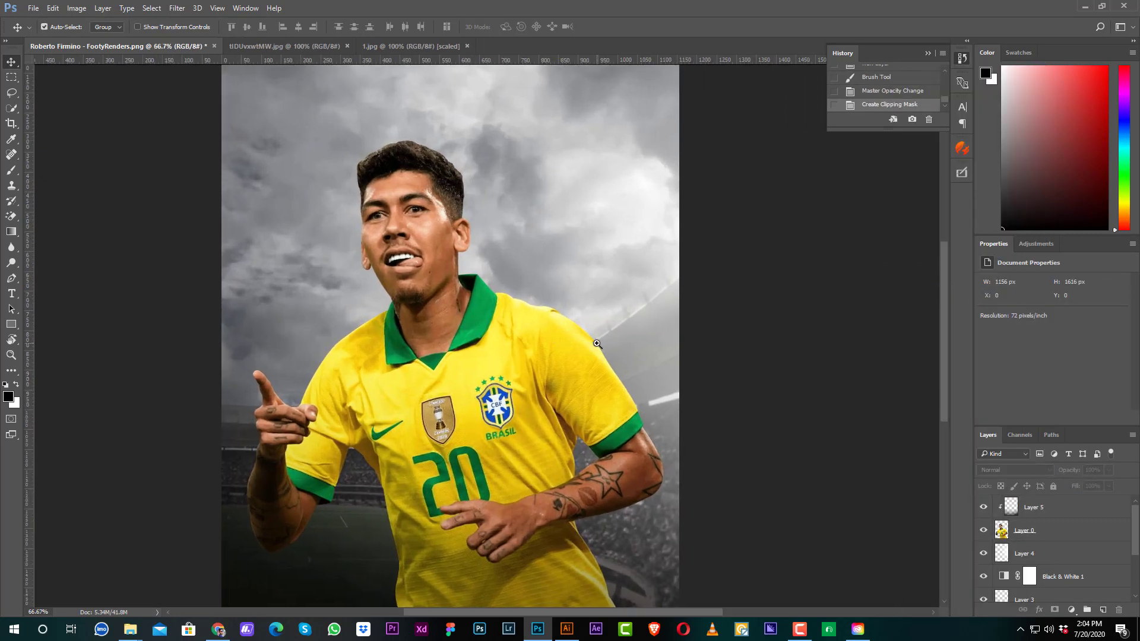
left_click(1003, 533)
key("b")
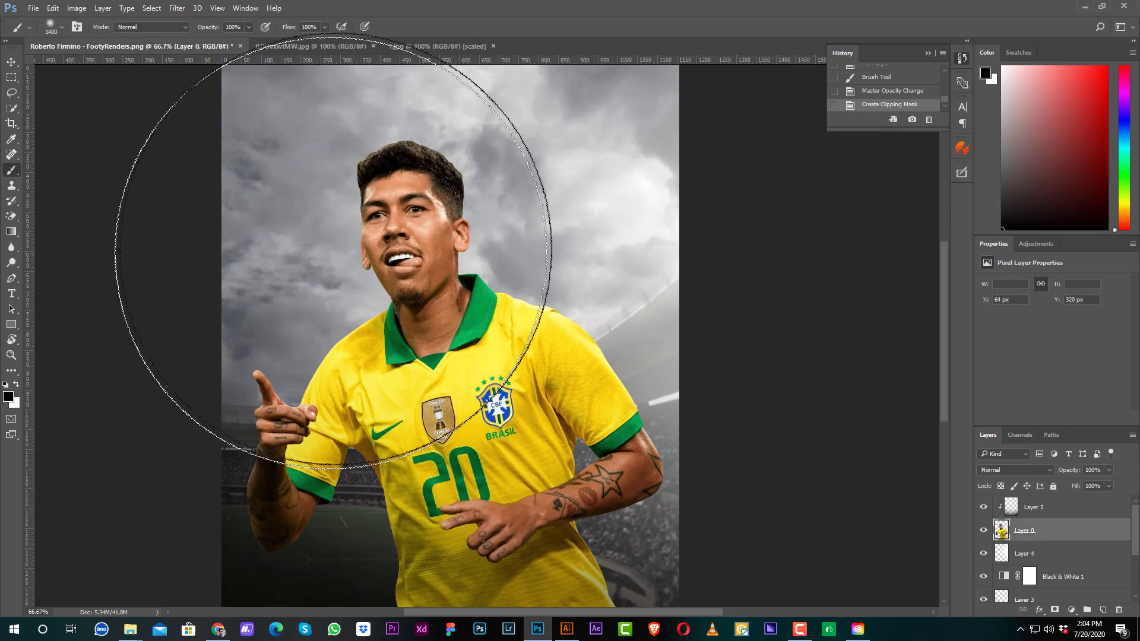
right_click(399, 250)
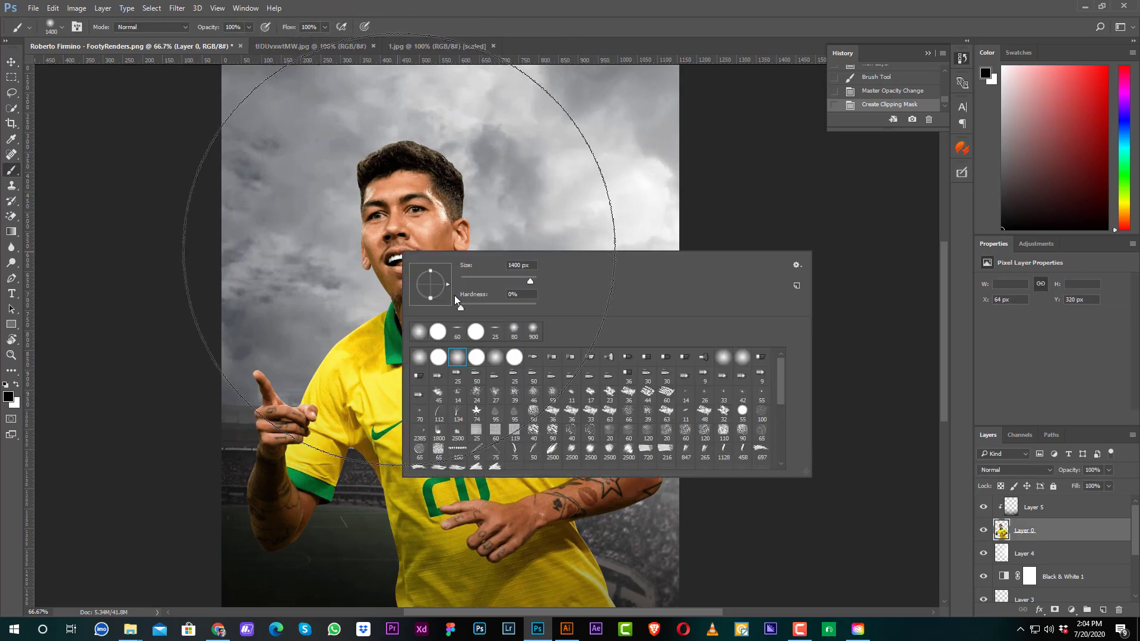
left_click(534, 451)
scroll(673, 447, "down", 3)
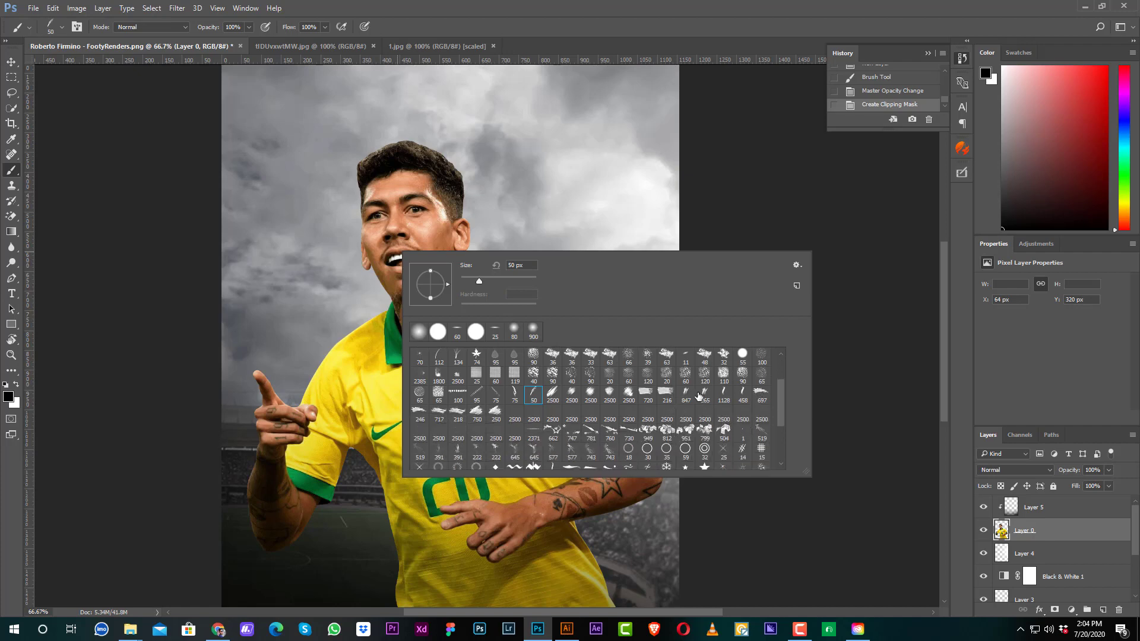
left_click(558, 182)
scroll(474, 188, "up", 1)
left_click_drag(416, 178, 448, 232)
key("bracketleft")
key("bracketleft")
key("bracketleft")
key("bracketleft")
key("bracketleft")
key("bracketleft")
key("bracketleft")
key("bracketleft")
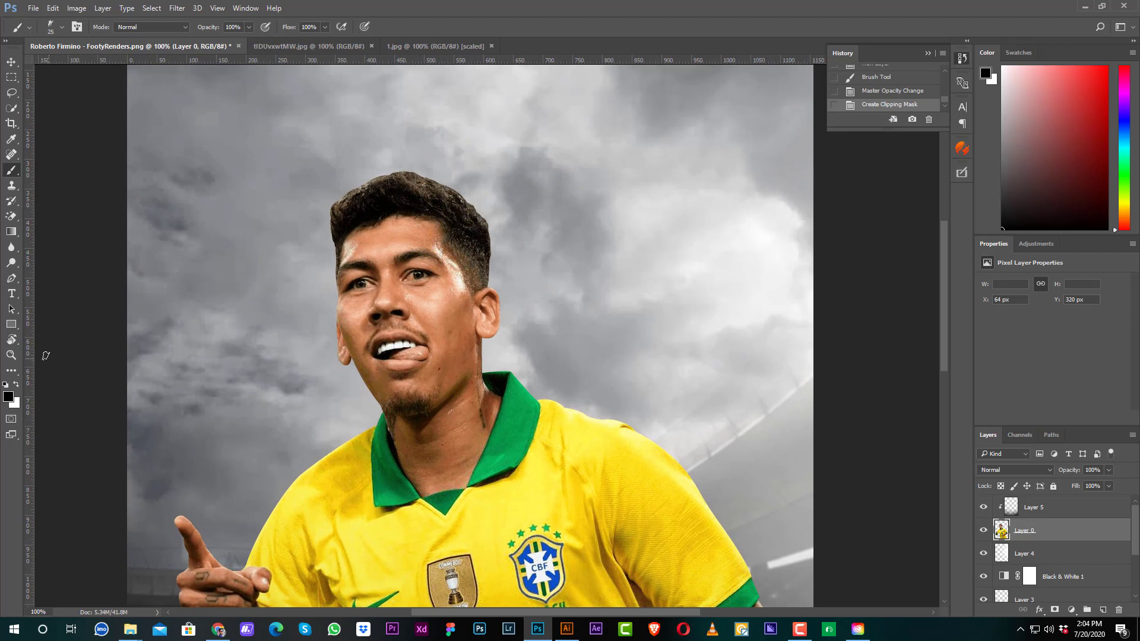
Step: Switch to the Smudge tool for the player layer, choose a bristle-style brush tip and reduce its size to 20 px
left_click(15, 249)
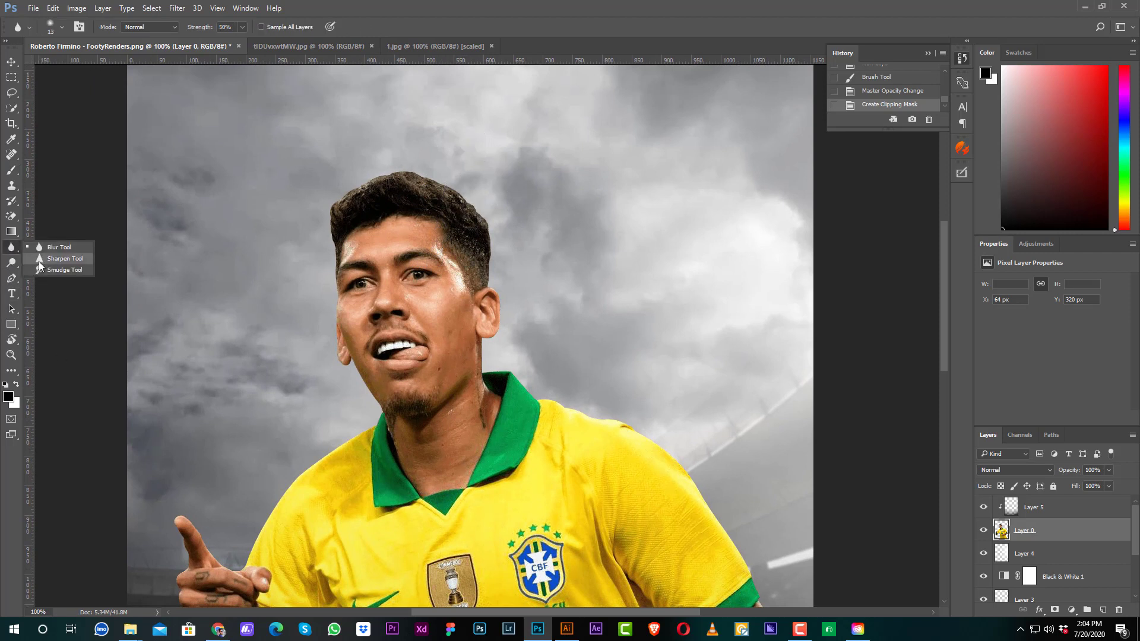
left_click(39, 266)
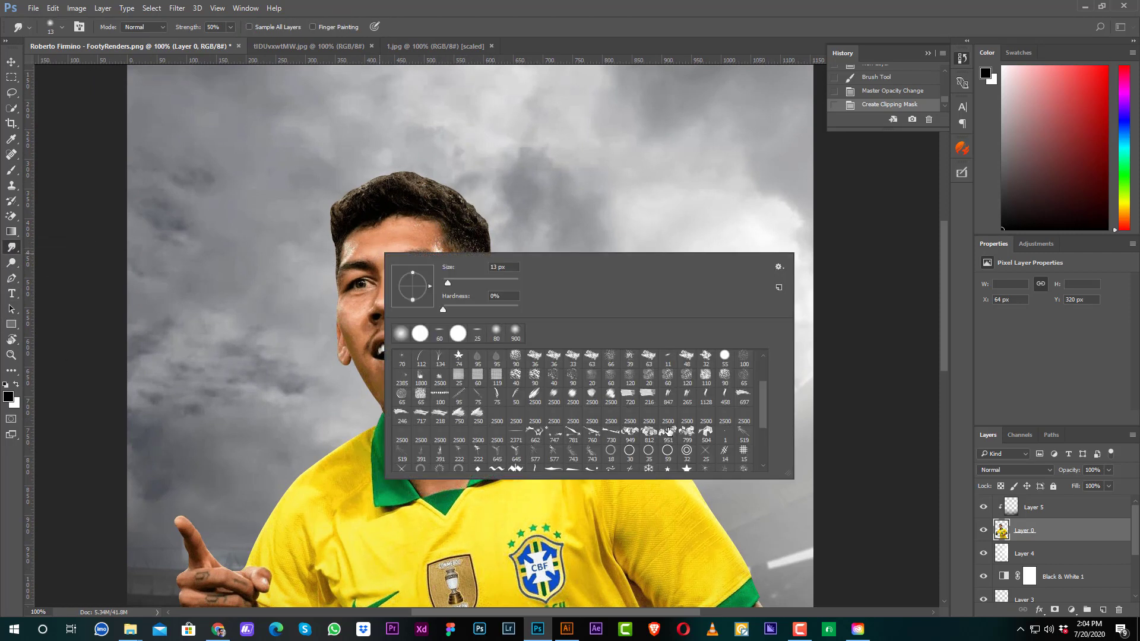
scroll(657, 442, "down", 5)
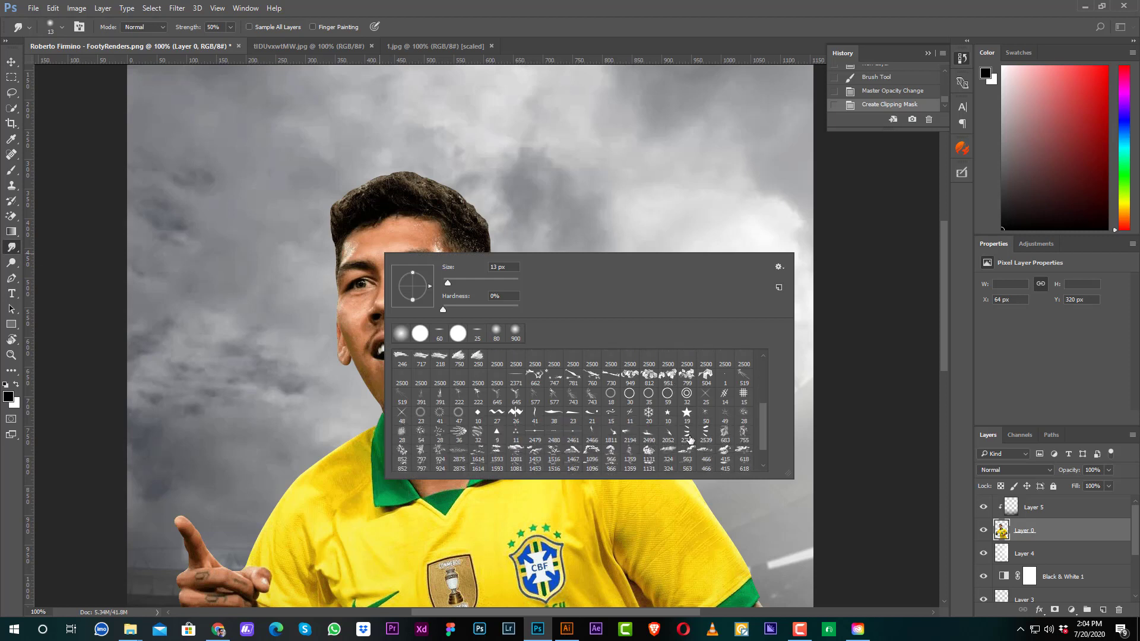
scroll(665, 444, "down", 3)
scroll(677, 445, "up", 1)
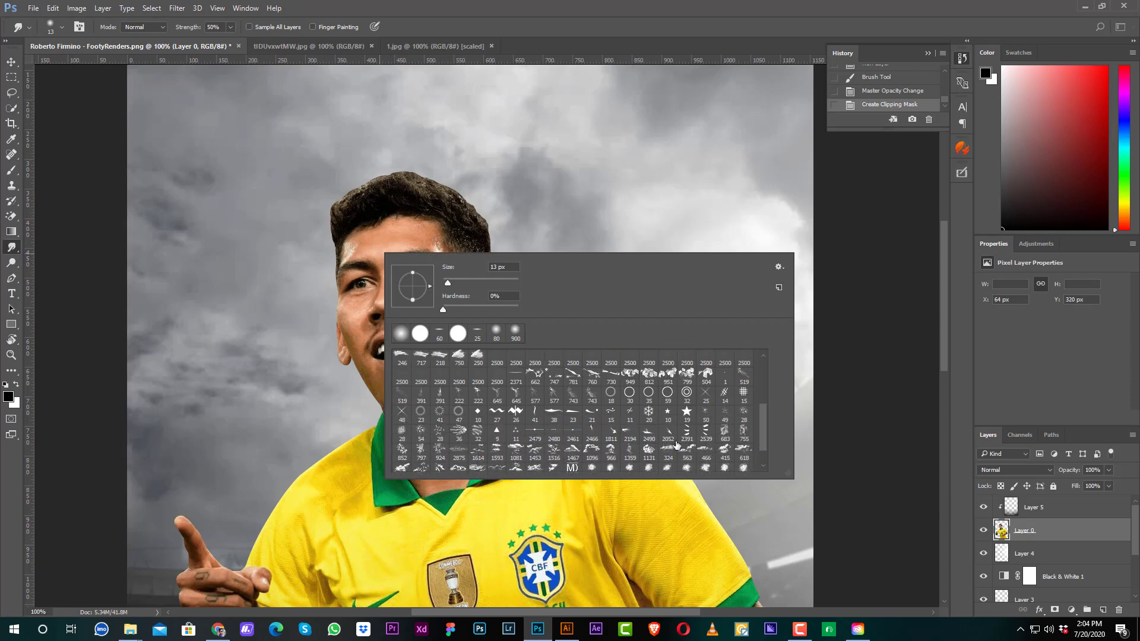
scroll(675, 448, "up", 2)
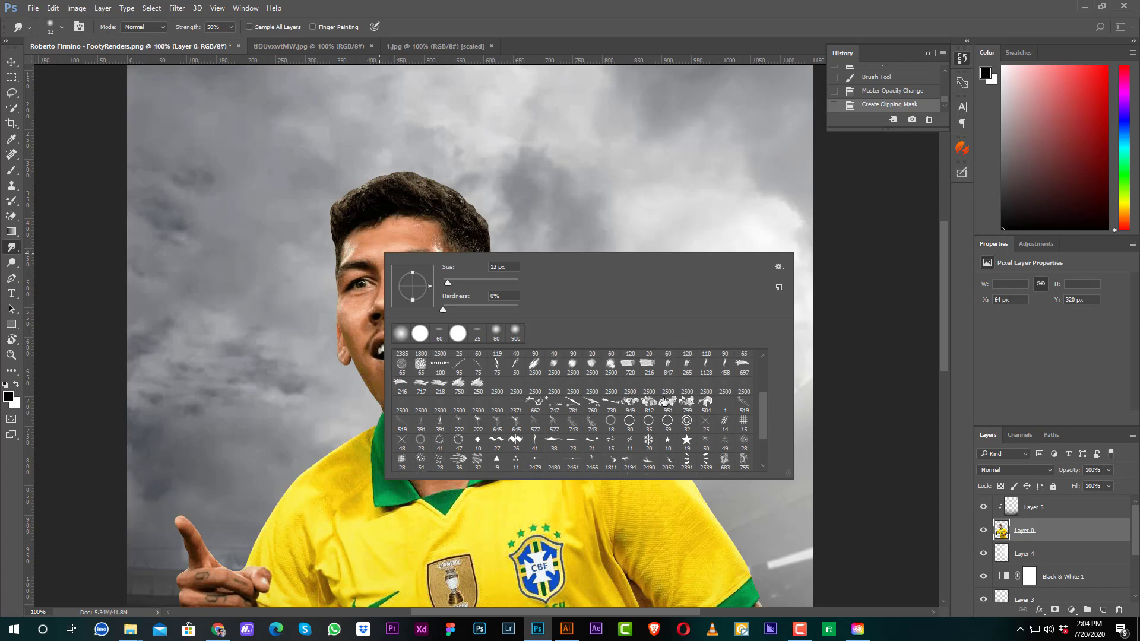
key("Return")
key("bracketleft")
key("bracketleft")
key("bracketleft")
key("bracketleft")
key("bracketleft")
key("bracketleft")
key("bracketleft")
key("bracketleft")
key("bracketleft")
key("bracketleft")
key("bracketleft")
key("bracketleft")
key("bracketleft")
key("bracketleft")
key("bracketleft")
key("bracketleft")
key("bracketleft")
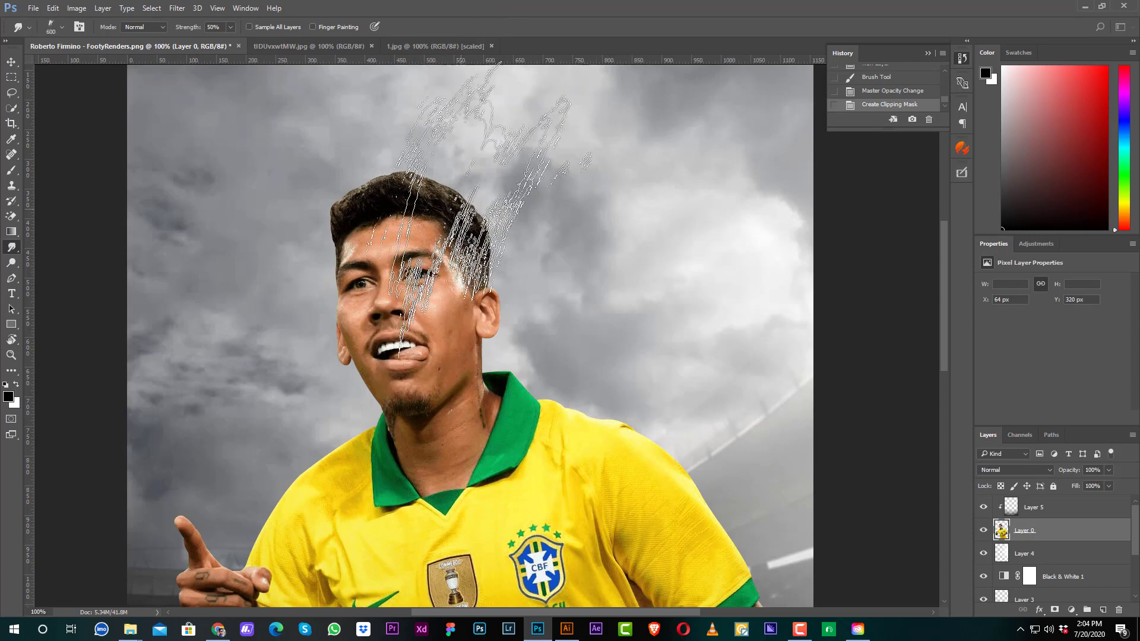
left_click_drag(486, 261, 492, 240)
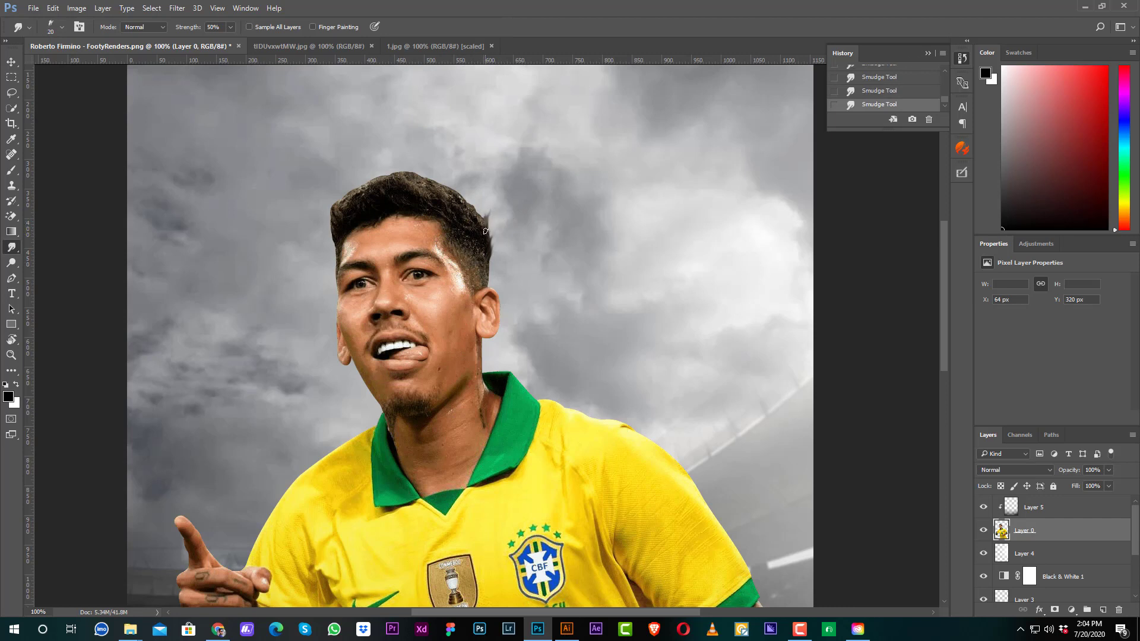
key("ctrl+z")
key("ctrl+z")
key("ctrl+z")
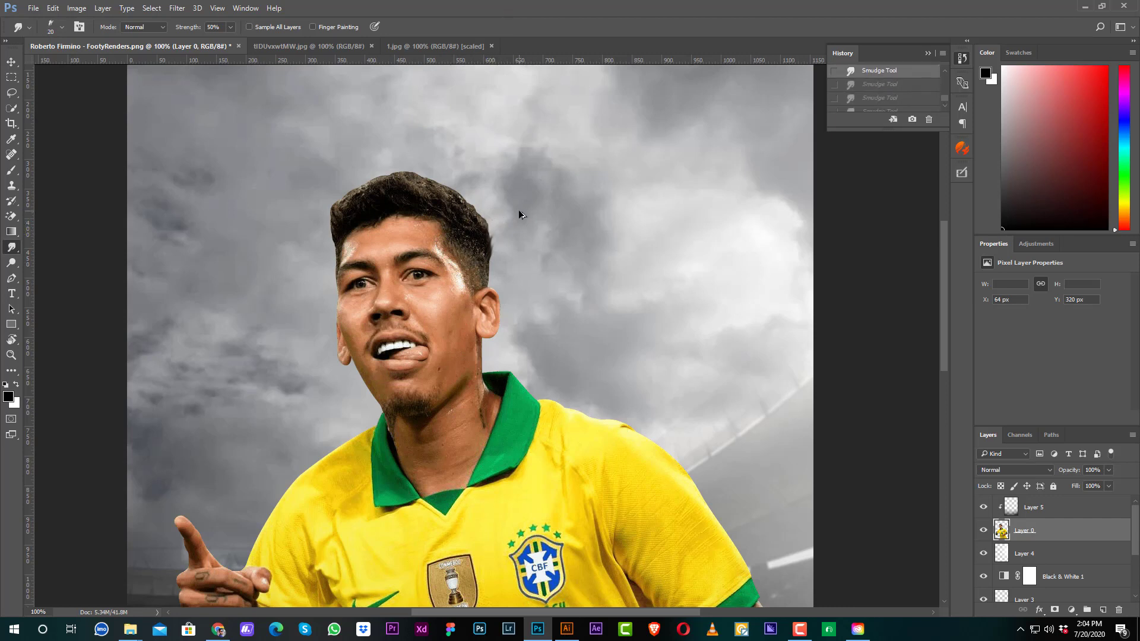
key("ctrl+z")
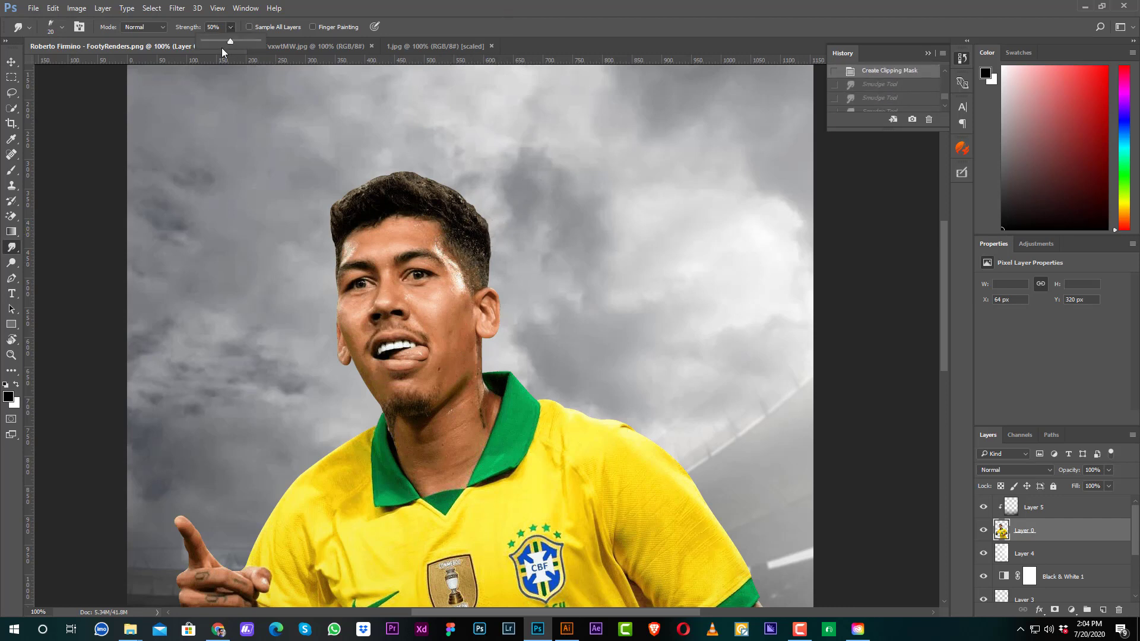
Step: Smudge the edge of the player's hair outward above the ear with short, subtle strokes
left_click_drag(467, 272, 495, 228)
key("v")
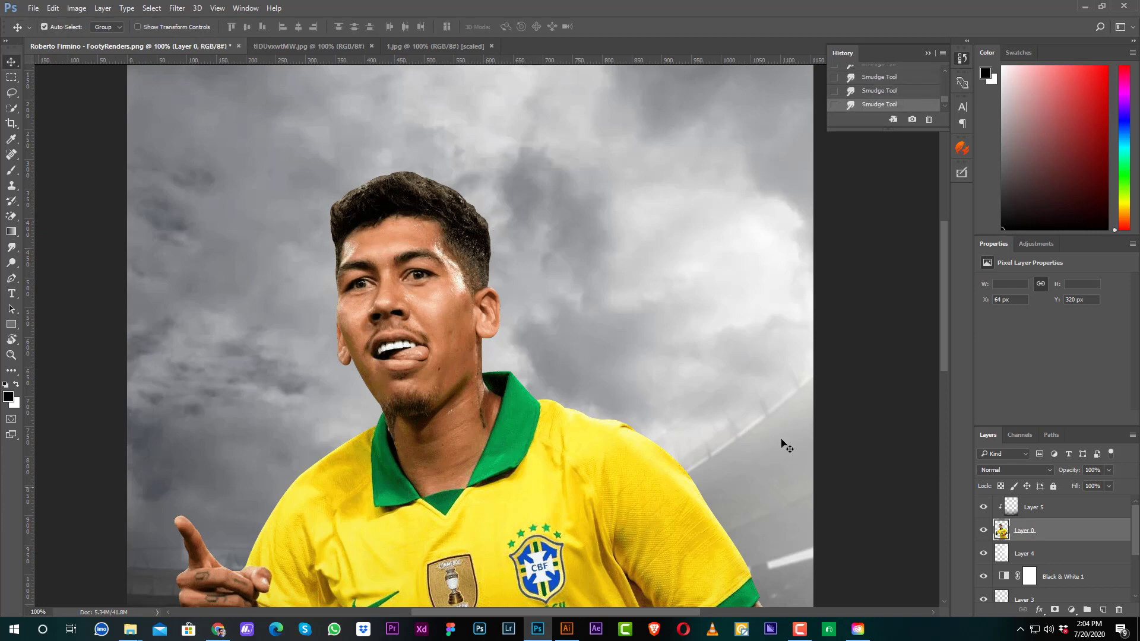
key("ctrl+minus")
key("ctrl+minus")
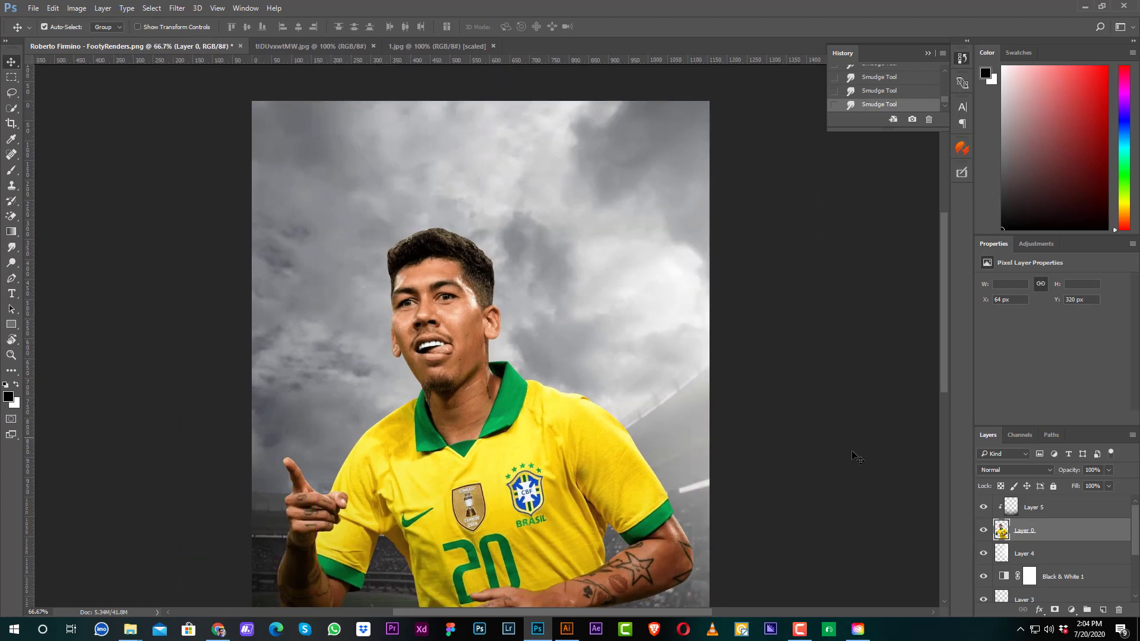
Step: Add a clipped layer directly above the player layer and prepare a soft 250 px white brush, undoing a trial stroke on the arm
left_click(1102, 612)
key("b")
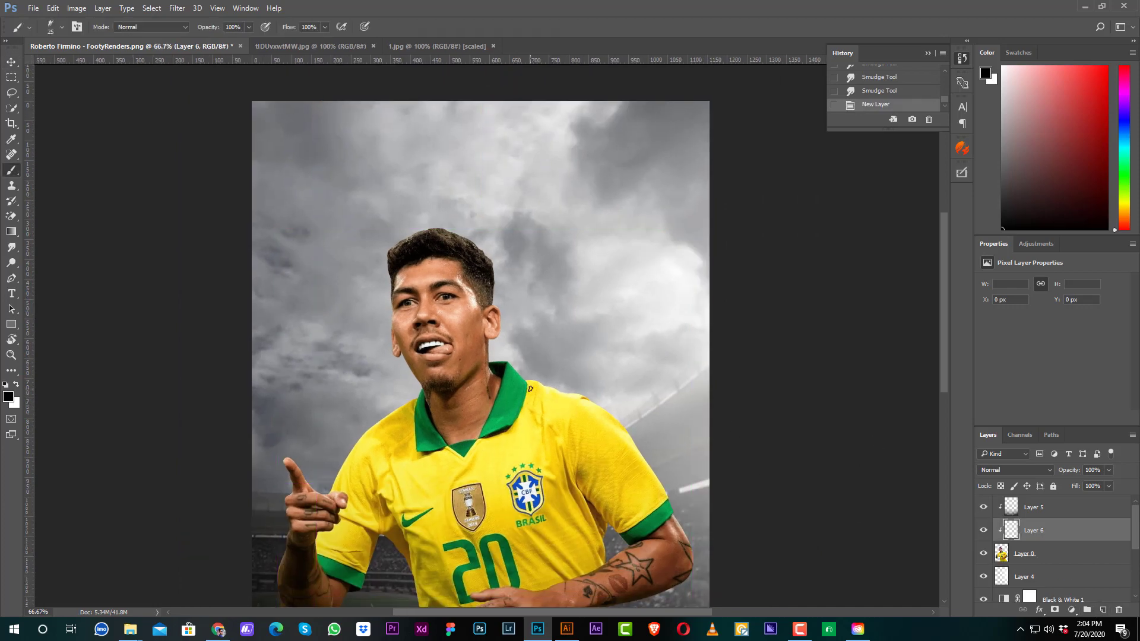
right_click(498, 375)
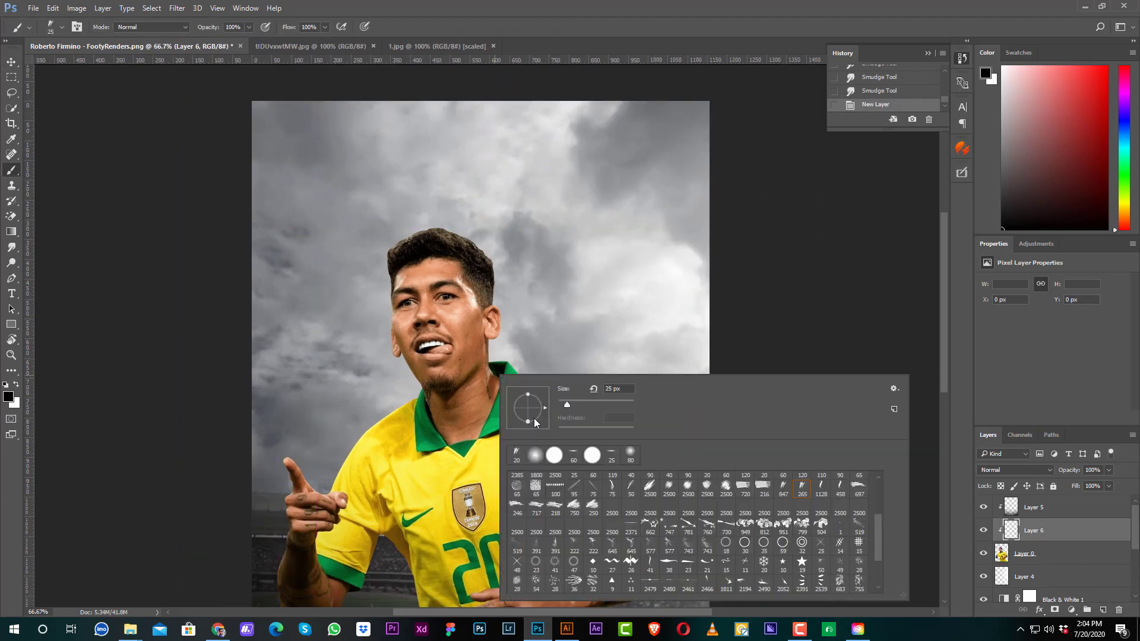
double_click(538, 455)
left_click_drag(587, 446, 582, 317)
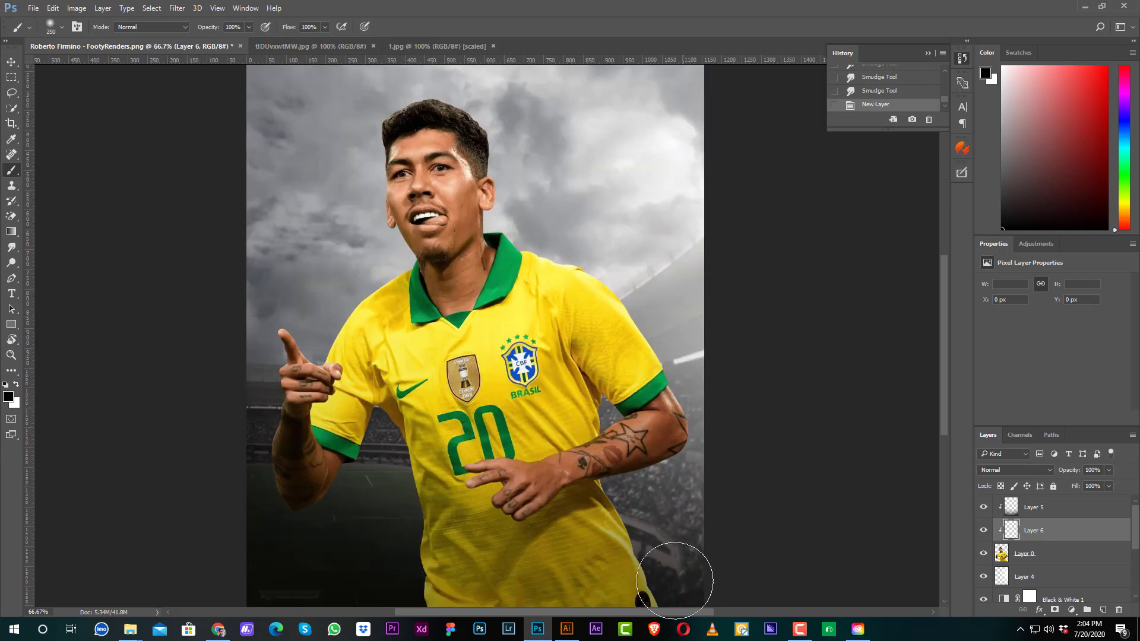
left_click(16, 384)
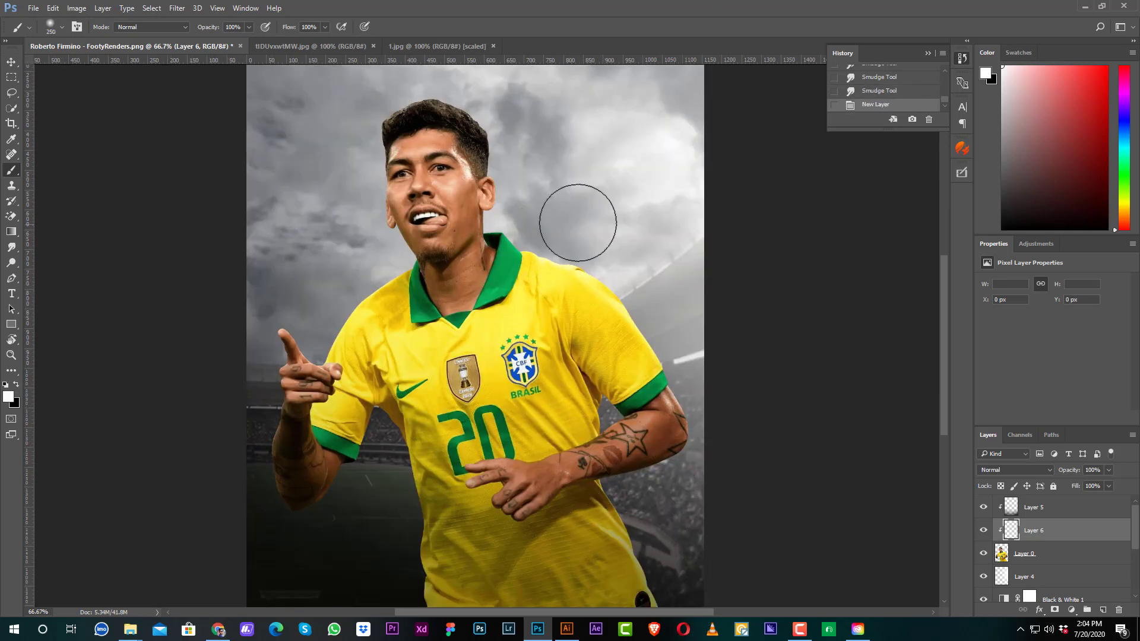
left_click_drag(674, 398, 649, 486)
key("ctrl+z")
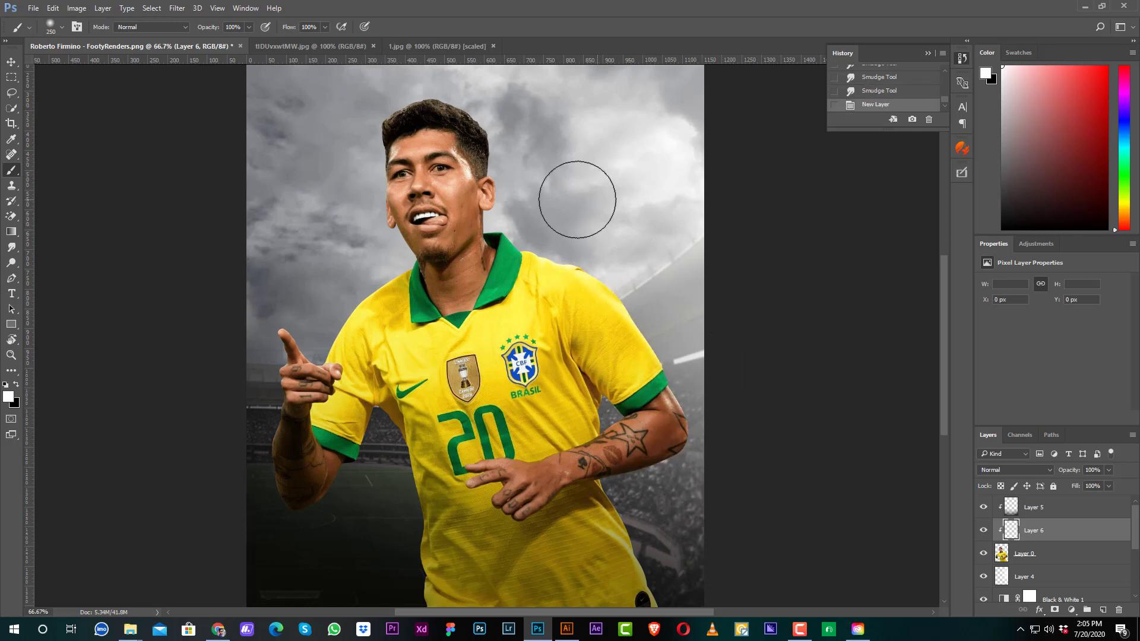
Step: Paint soft white rim light along the player's right-hand edge, from the shoulder and sleeve down to the forearm and lower shirt
mouse_move(540, 200)
left_mouse_down()
mouse_move(680, 297)
mouse_move(680, 320)
left_mouse_up()
mouse_move(646, 276)
left_mouse_down()
mouse_move(727, 383)
mouse_move(750, 439)
mouse_move(728, 473)
mouse_move(669, 497)
mouse_move(679, 542)
left_mouse_up()
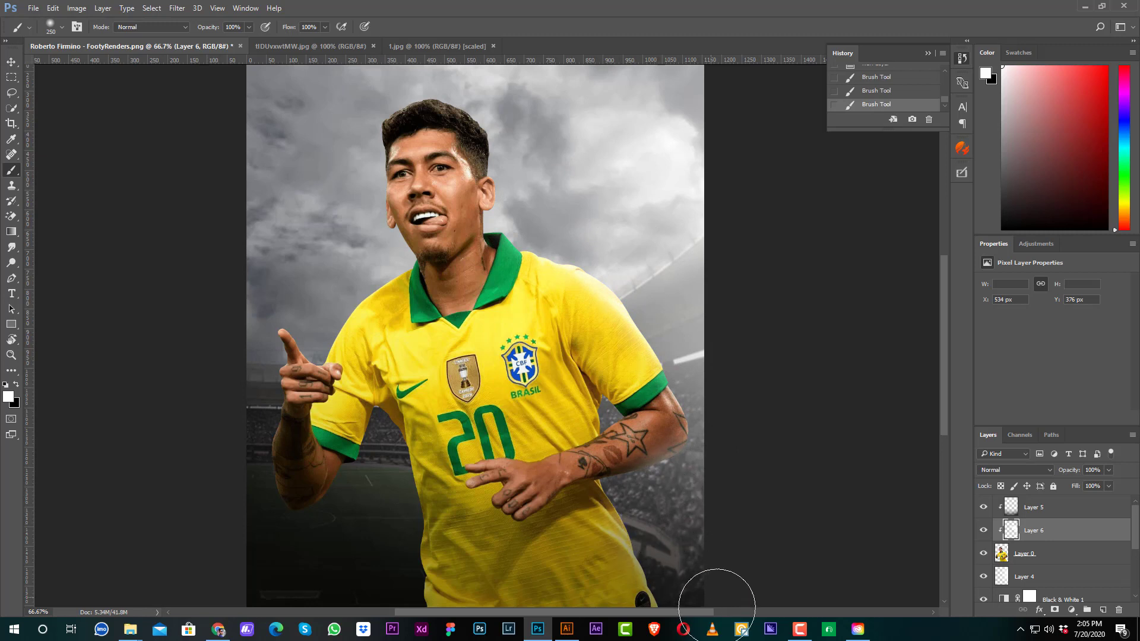
left_click_drag(720, 603, 664, 536)
Step: Extend the white rim light around the player's head and the pointing arm's shoulder, using smaller soft brushes of 60 and 175 px
key("bracketleft")
key("bracketleft")
key("bracketleft")
key("bracketleft")
key("bracketleft")
key("bracketleft")
key("bracketleft")
key("bracketleft")
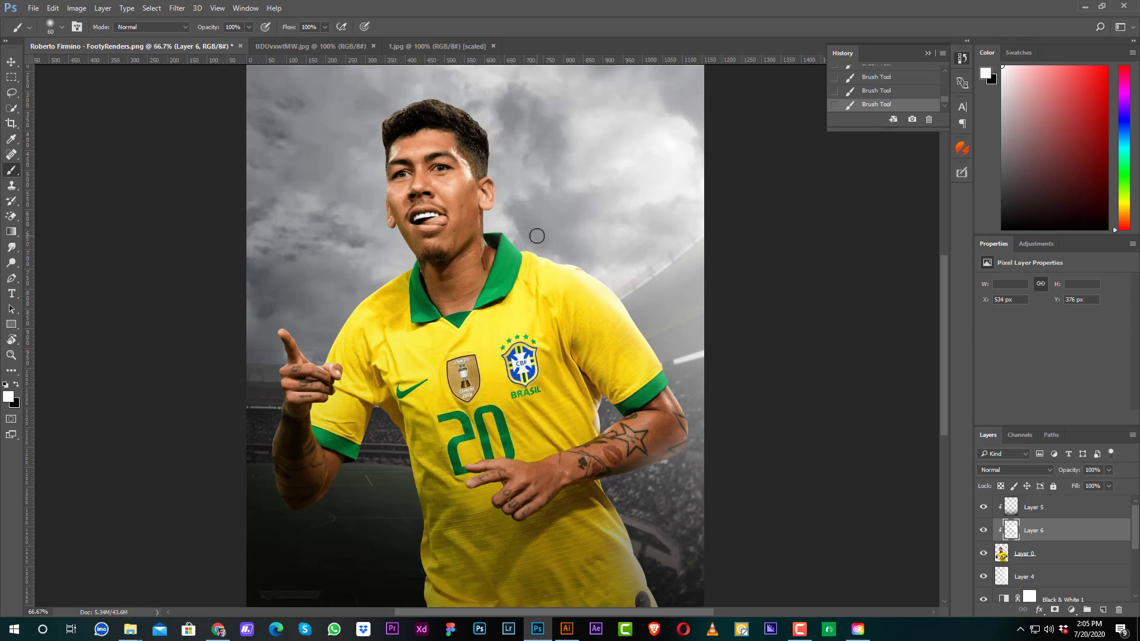
key("bracketright")
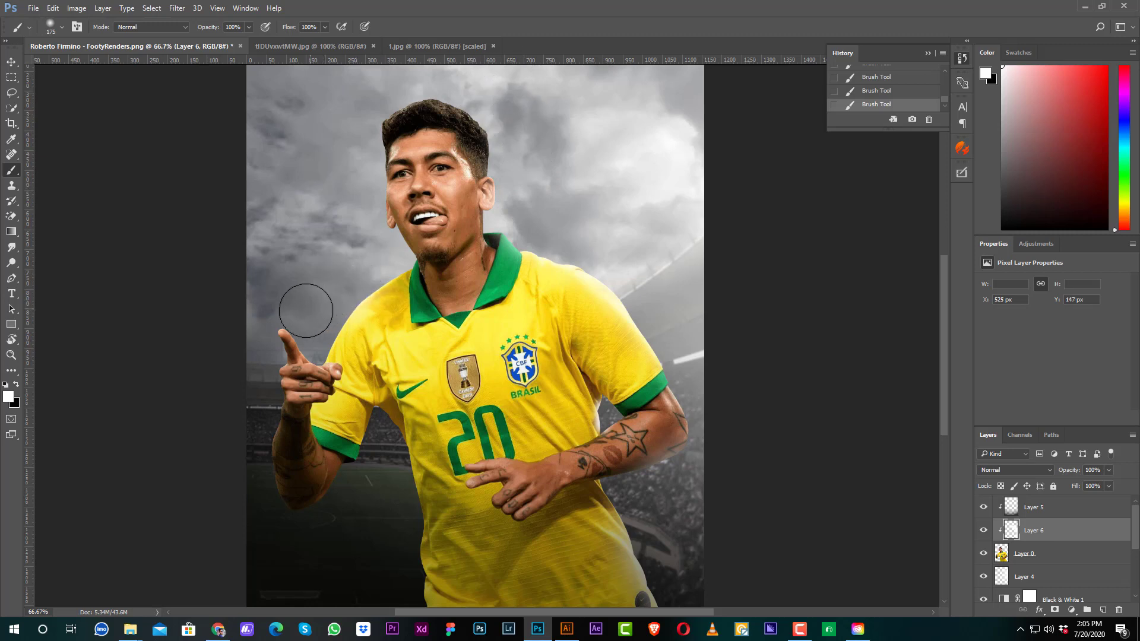
mouse_move(305, 308)
left_mouse_down()
mouse_move(237, 387)
mouse_move(250, 527)
mouse_move(343, 471)
mouse_move(330, 293)
mouse_move(335, 335)
left_mouse_up()
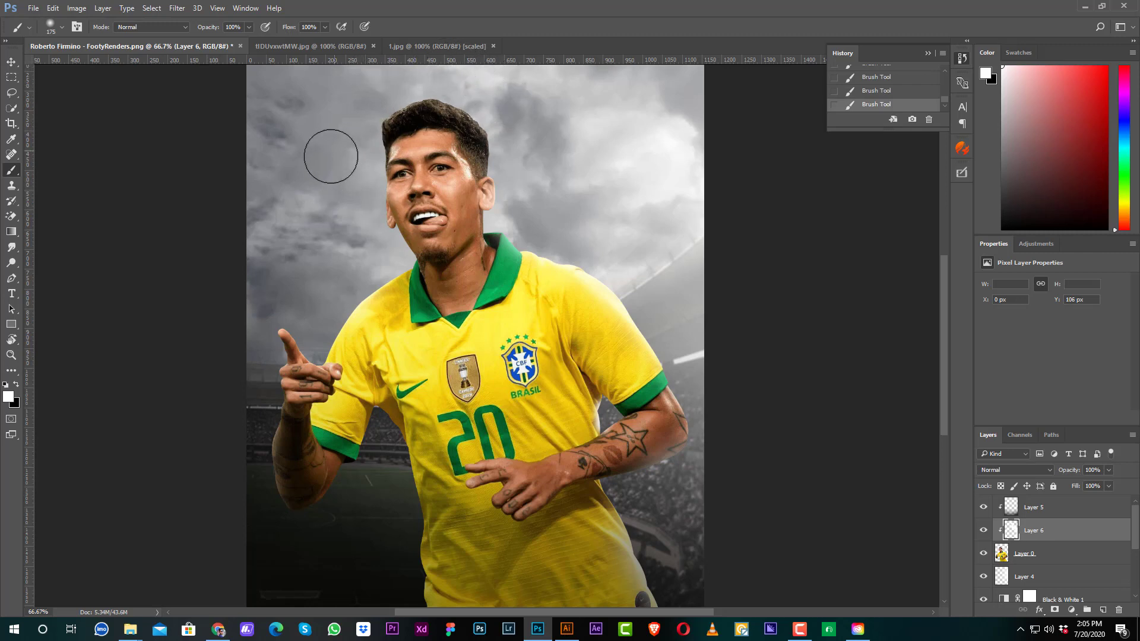
mouse_move(330, 155)
left_mouse_down()
mouse_move(559, 199)
mouse_move(570, 171)
left_mouse_up()
Step: Add another clipped layer directly above the player cutout, beneath the rim-light layer
key("ctrl+minus")
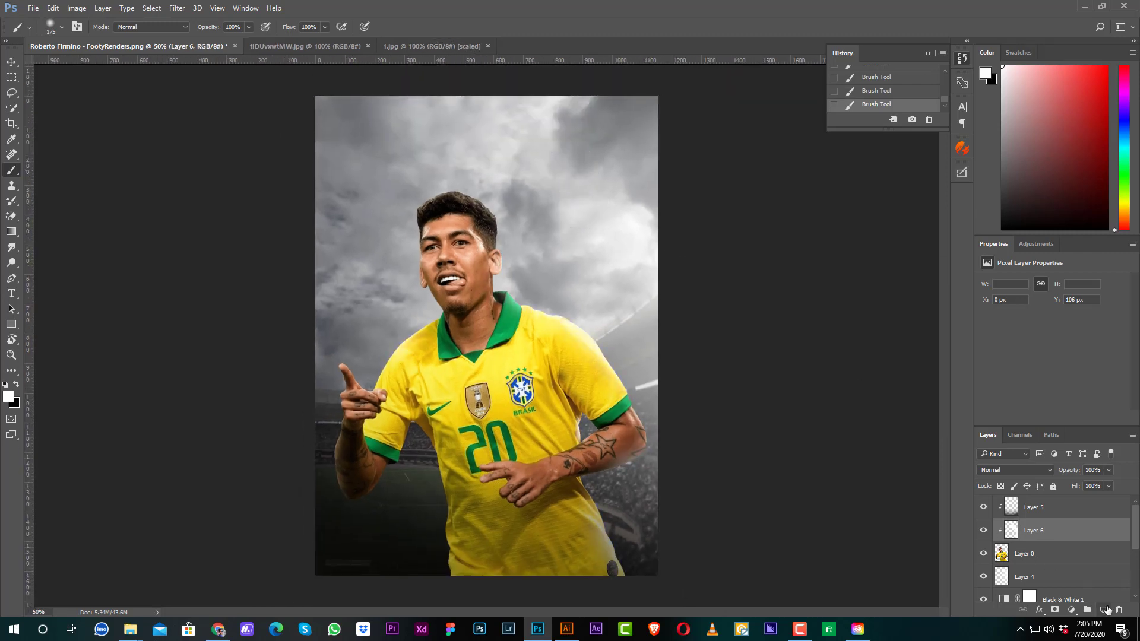
left_click(1056, 553)
left_click(1103, 610)
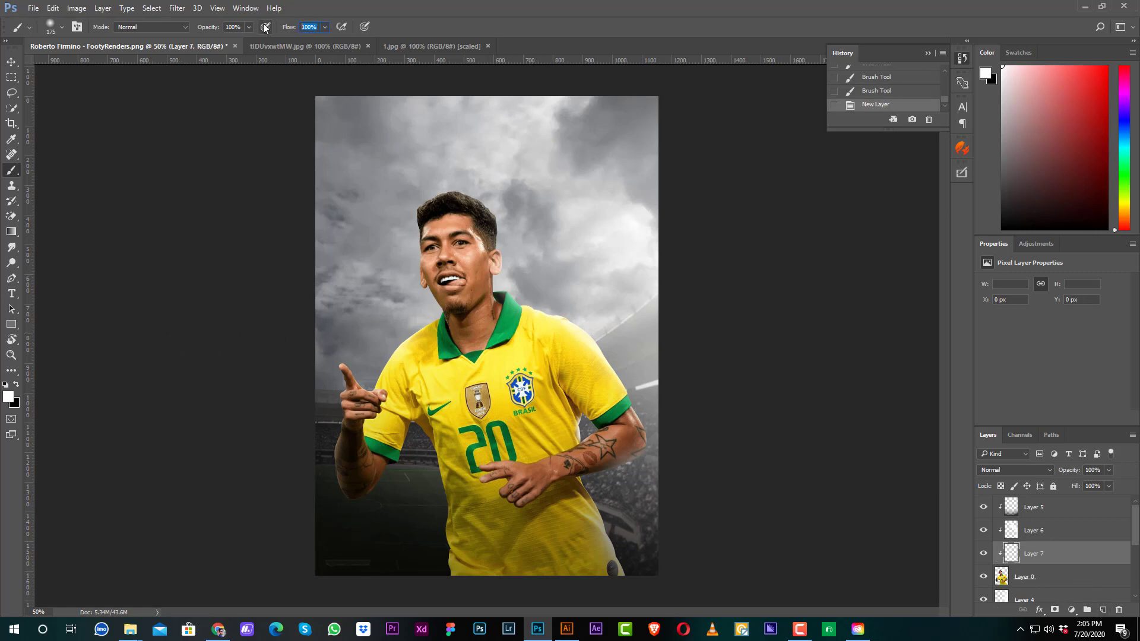
Step: Set the new clipped layer's blend mode to Overlay and prepare a soft 45 px black brush at 15% flow
left_click(1009, 470)
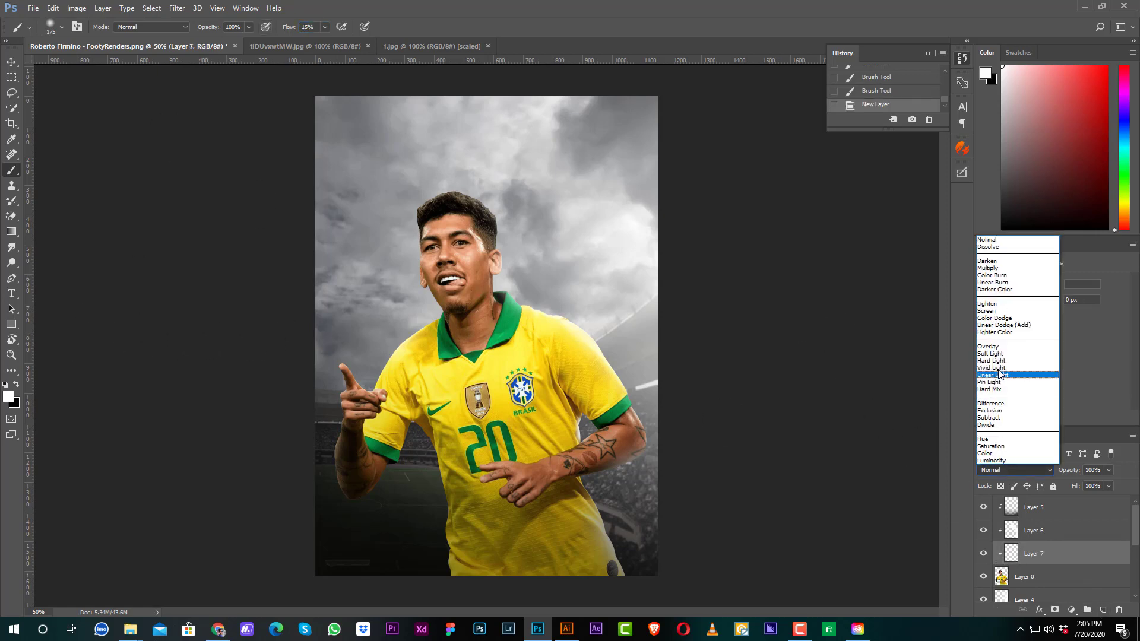
left_click(998, 346)
scroll(527, 381, "up", 3)
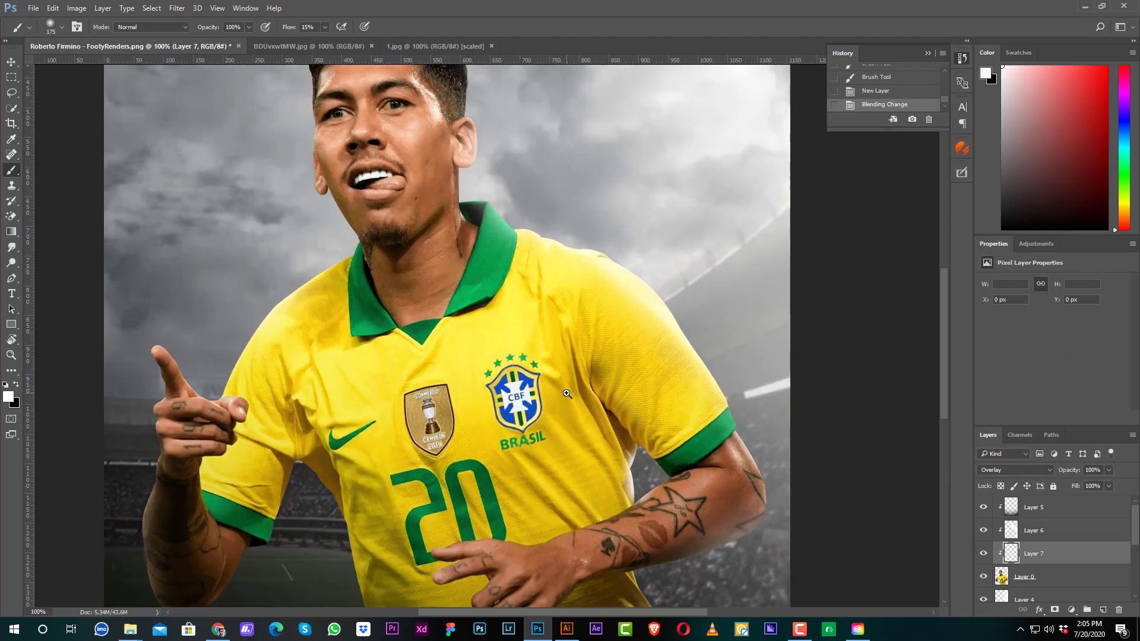
key("bracketleft")
key("bracketleft")
key("bracketleft")
key("bracketleft")
key("bracketleft")
key("bracketleft")
key("bracketleft")
left_click(16, 385)
scroll(582, 507, "down", 3)
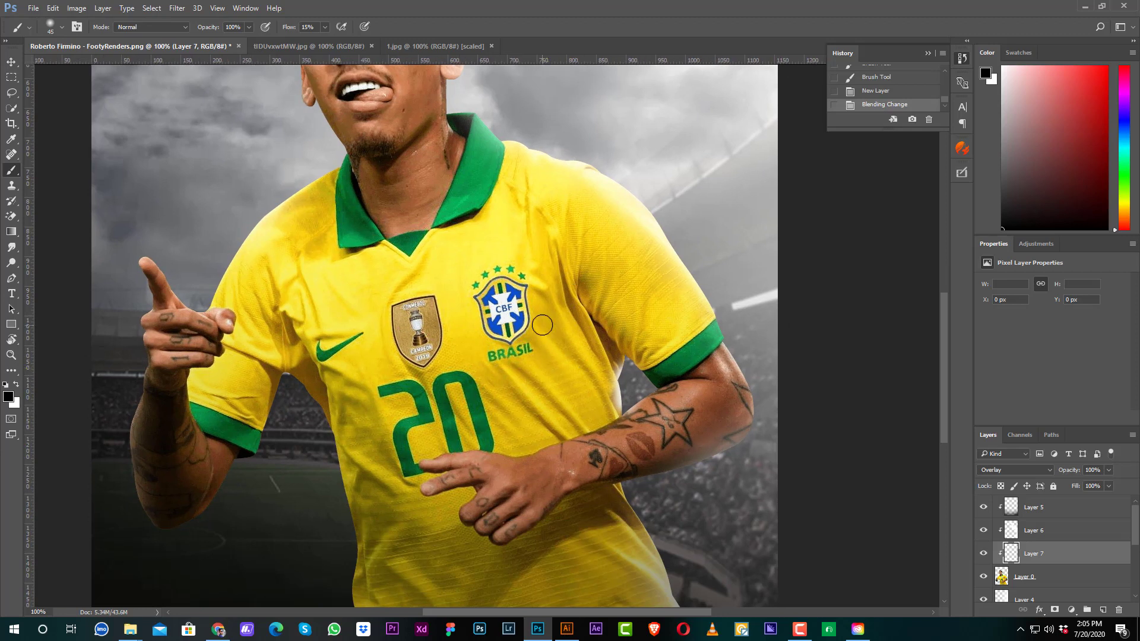
Step: Darken the shirt folds between the crest, the number and the forearm with soft black strokes, reducing the brush to 30 px
left_click_drag(542, 325, 594, 392)
left_click_drag(531, 365, 584, 418)
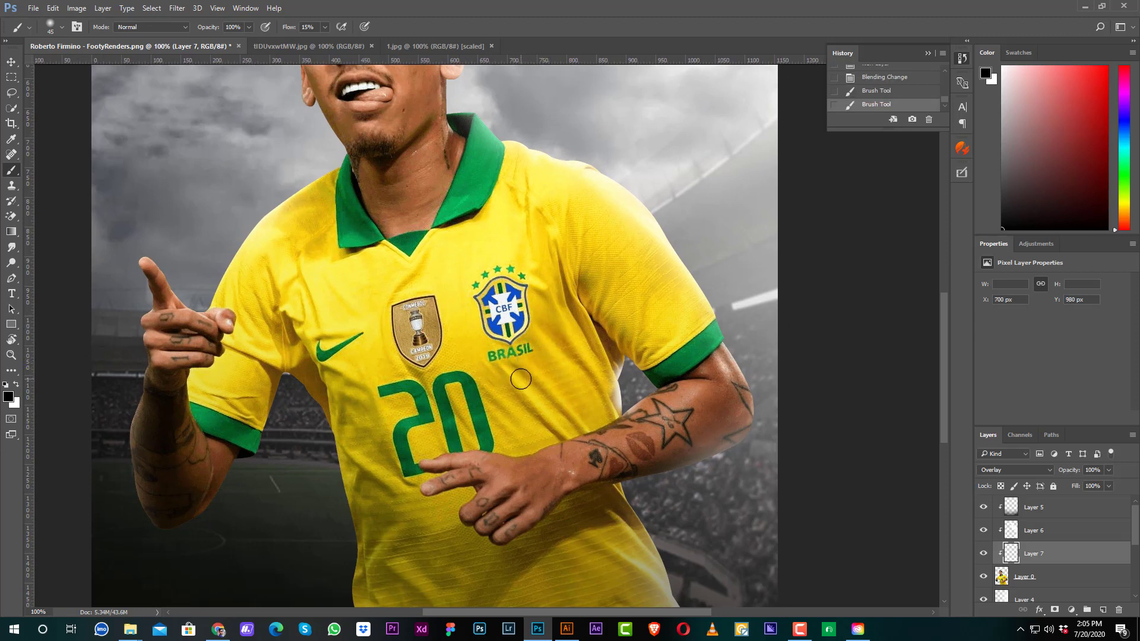
key("bracketleft")
left_click_drag(528, 379, 567, 427)
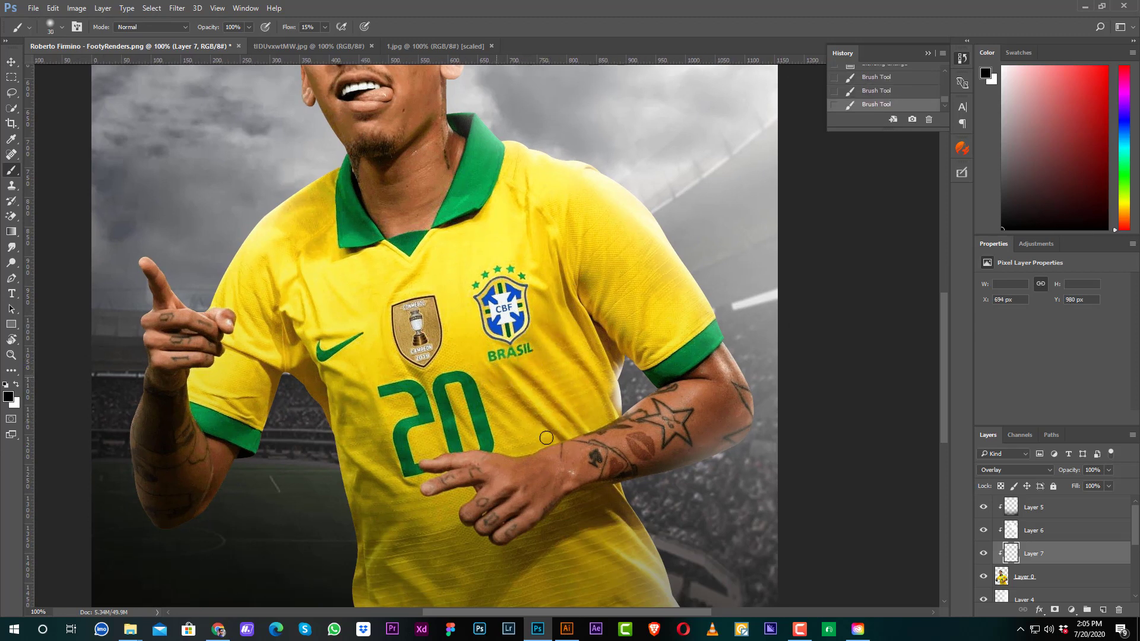
Step: Deepen the shadows on the lower shirt and along its left-hand side with a larger soft black brush of 70 px
left_click_drag(574, 557, 549, 486)
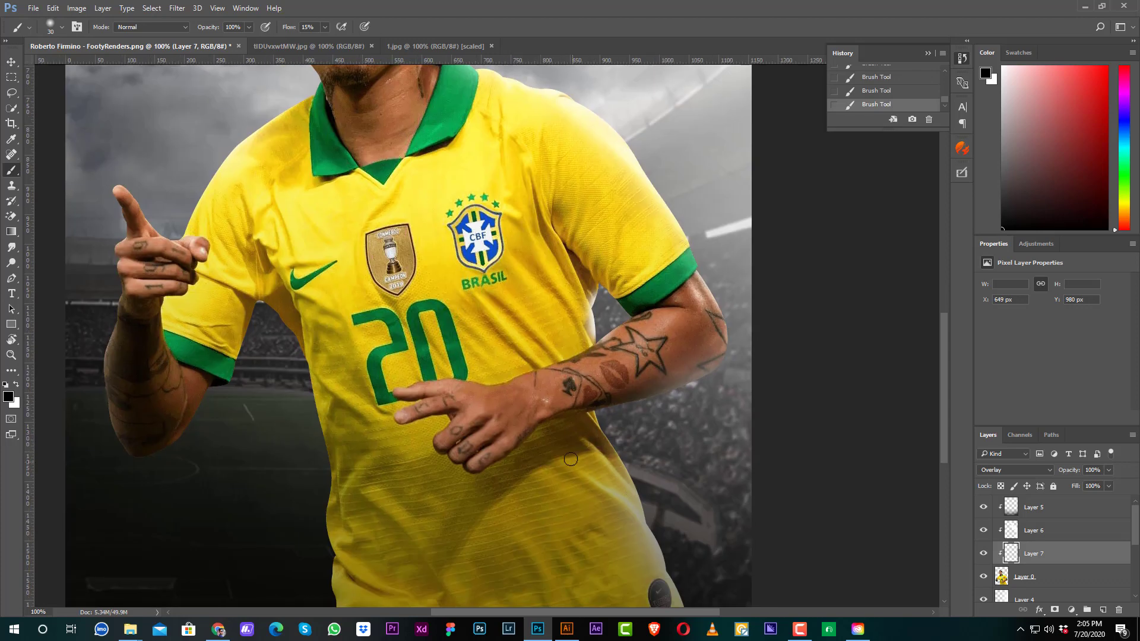
left_click_drag(585, 538, 580, 459)
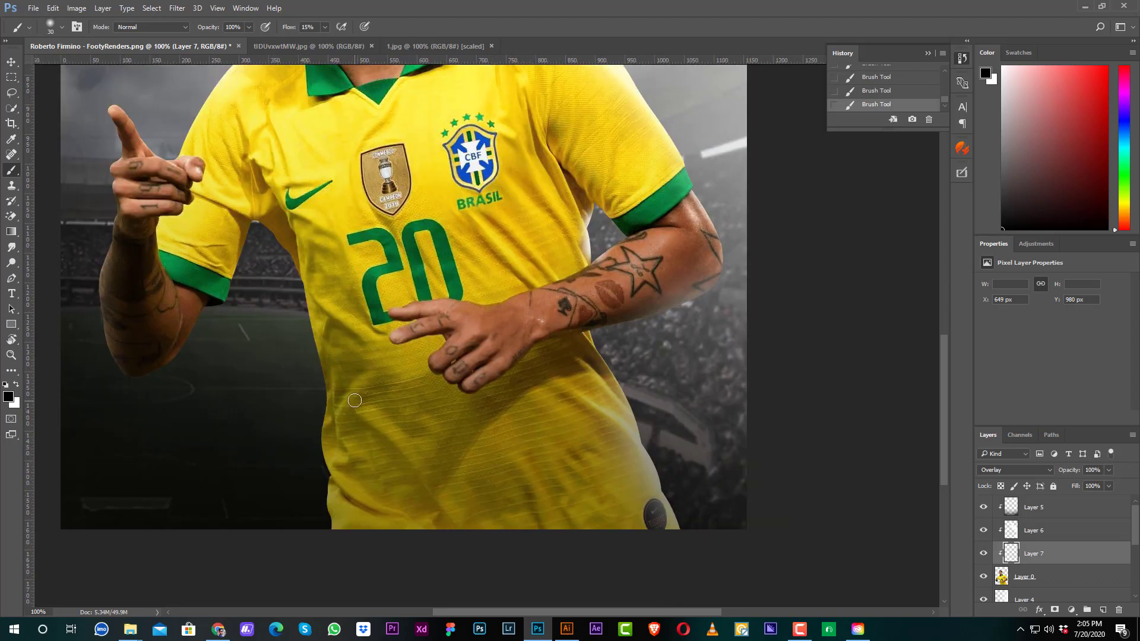
key("bracketright")
key("bracketright")
left_click_drag(367, 431, 421, 508)
left_click_drag(359, 364, 337, 410)
mouse_move(355, 316)
left_mouse_down()
mouse_move(286, 225)
mouse_move(296, 264)
left_mouse_up()
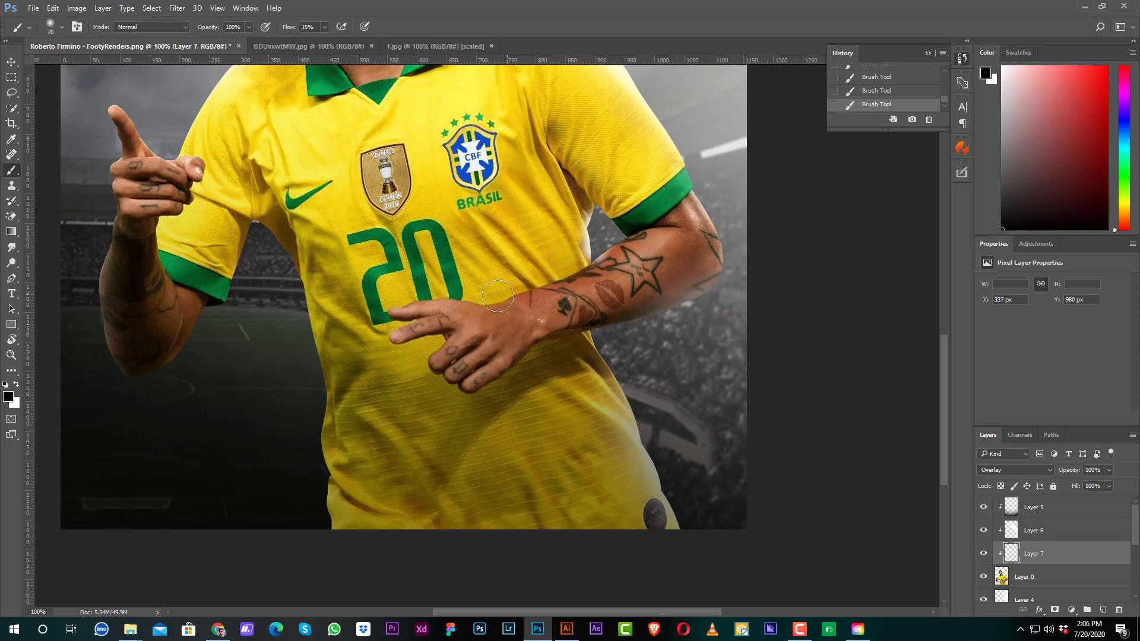
Step: Shade the player's arms, sleeves and shoulder folds with a soft black brush
key("bracketright")
key("bracketright")
key("bracketright")
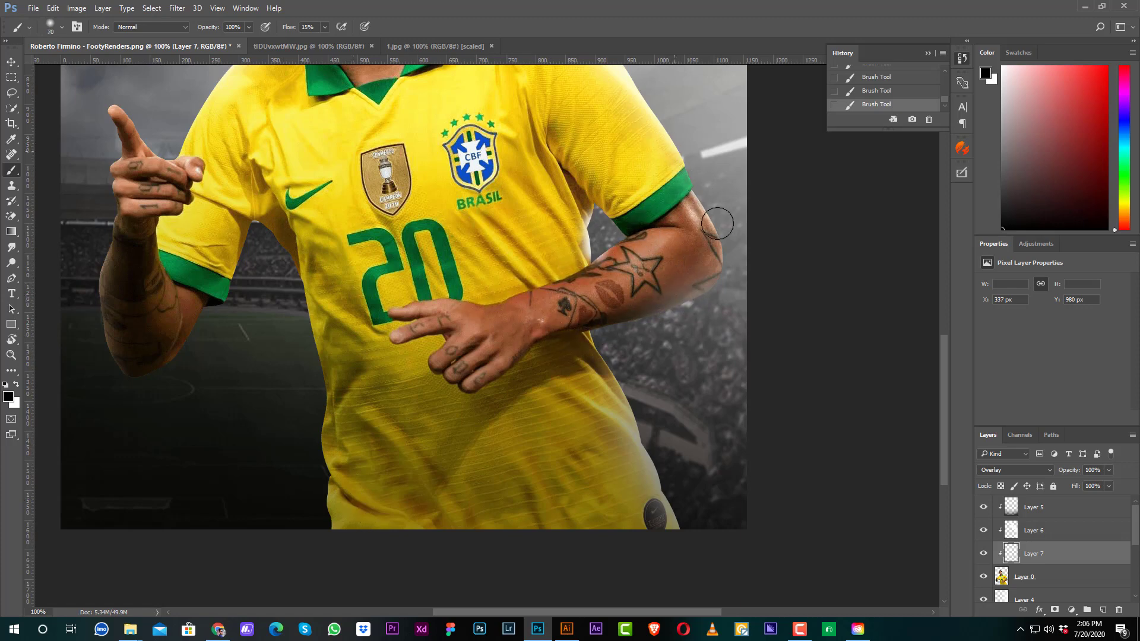
left_click_drag(642, 264, 703, 420)
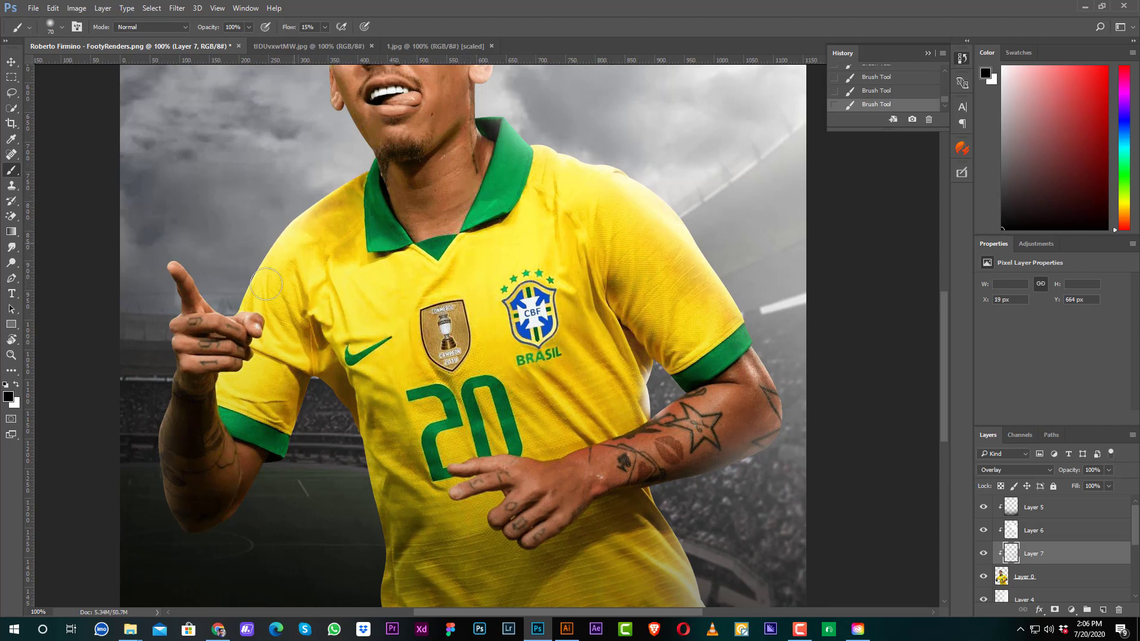
left_click_drag(504, 188, 490, 292)
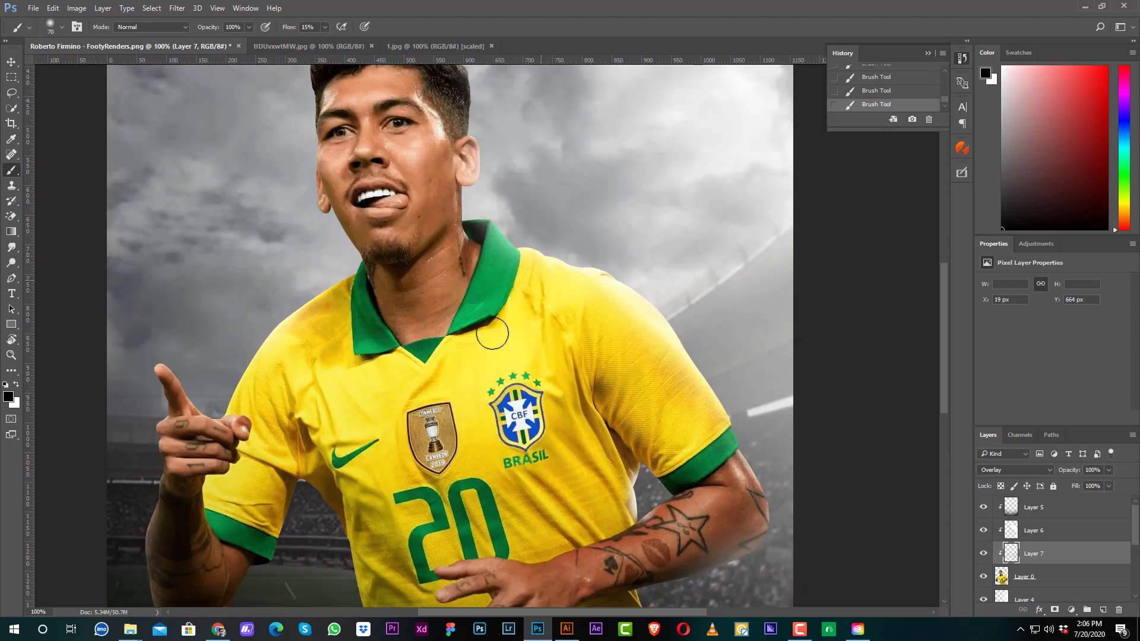
Step: Shade the player's jawline, chin and cheek with a soft 40 px black brush
key("ctrl+plus")
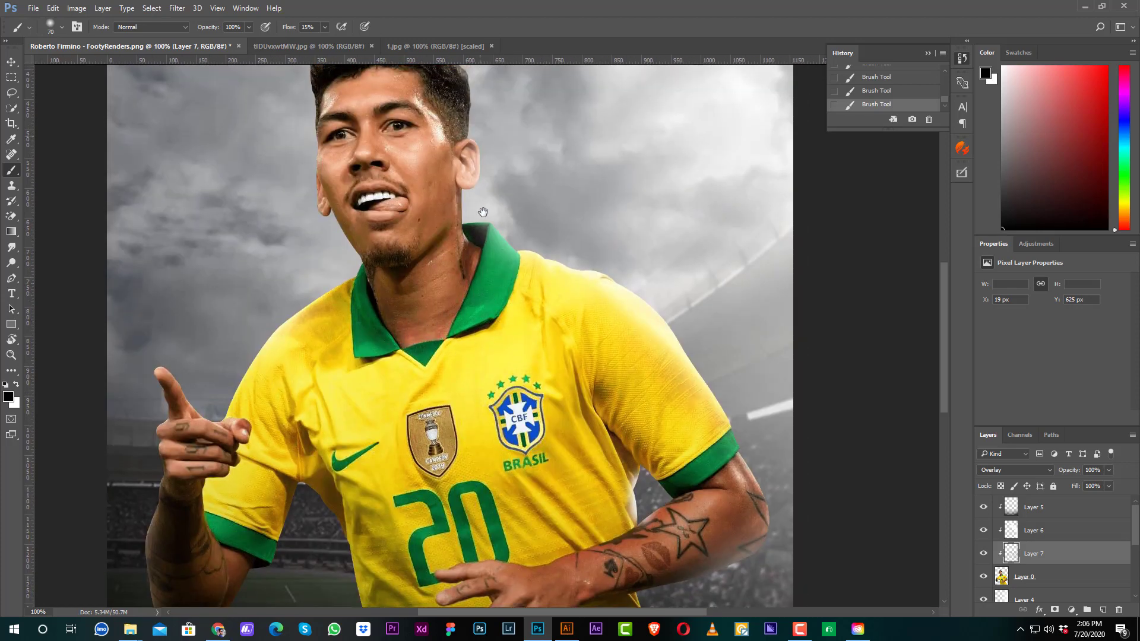
key("bracketleft")
key("bracketleft")
key("bracketleft")
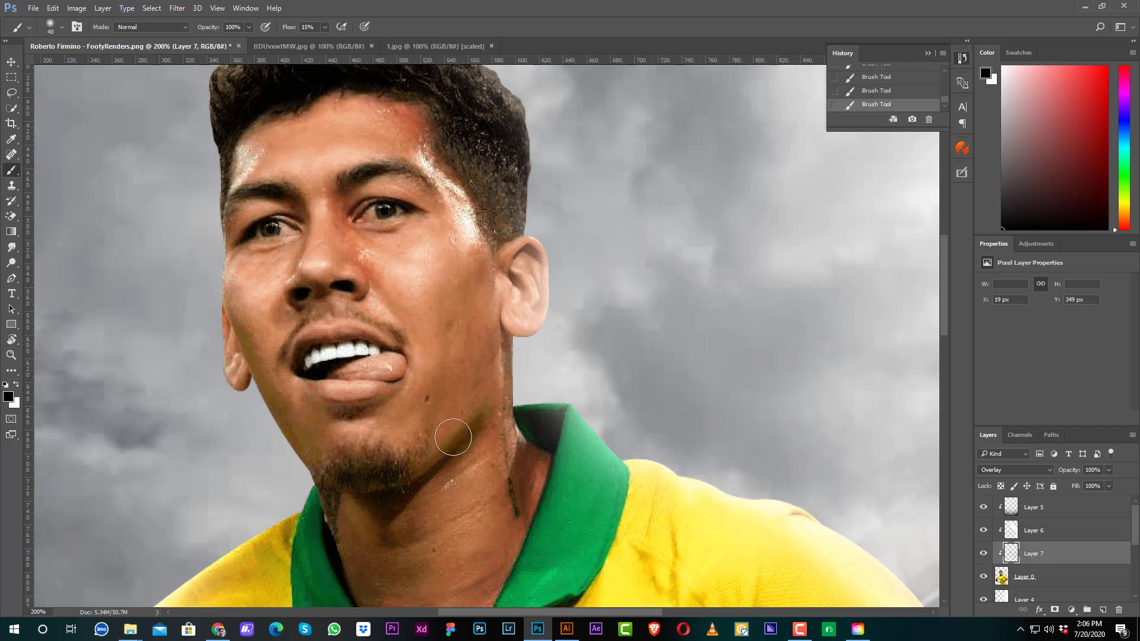
mouse_move(487, 411)
left_mouse_down()
mouse_move(401, 481)
mouse_move(372, 490)
left_mouse_up()
left_click_drag(310, 424, 376, 423)
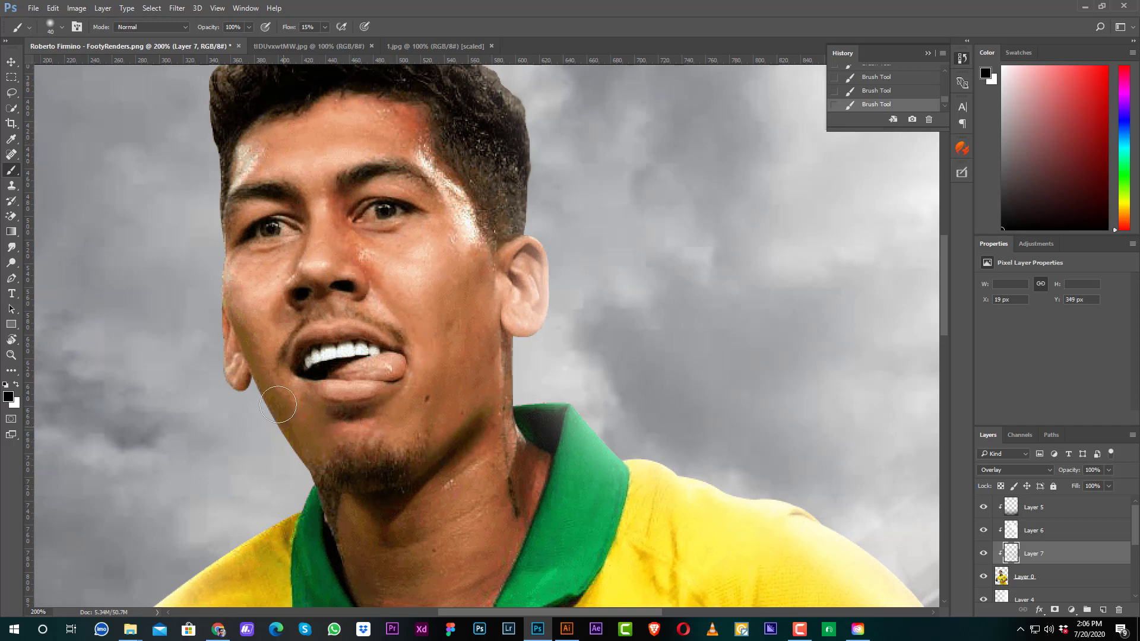
left_click_drag(297, 222, 290, 300)
scroll(520, 232, "down", 3)
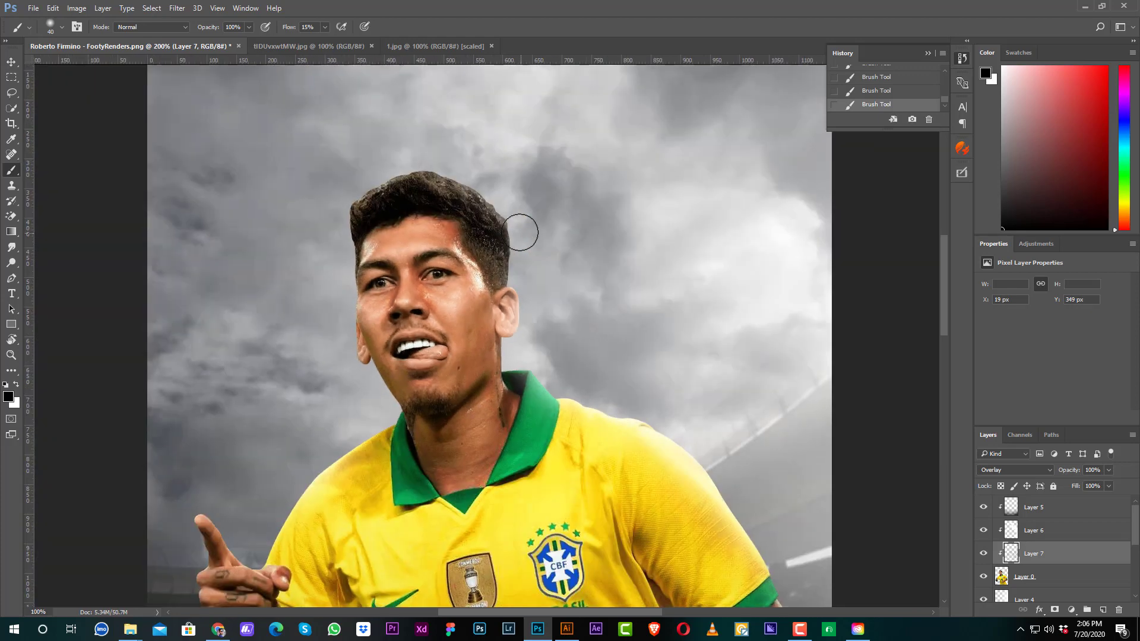
scroll(597, 504, "up", 1)
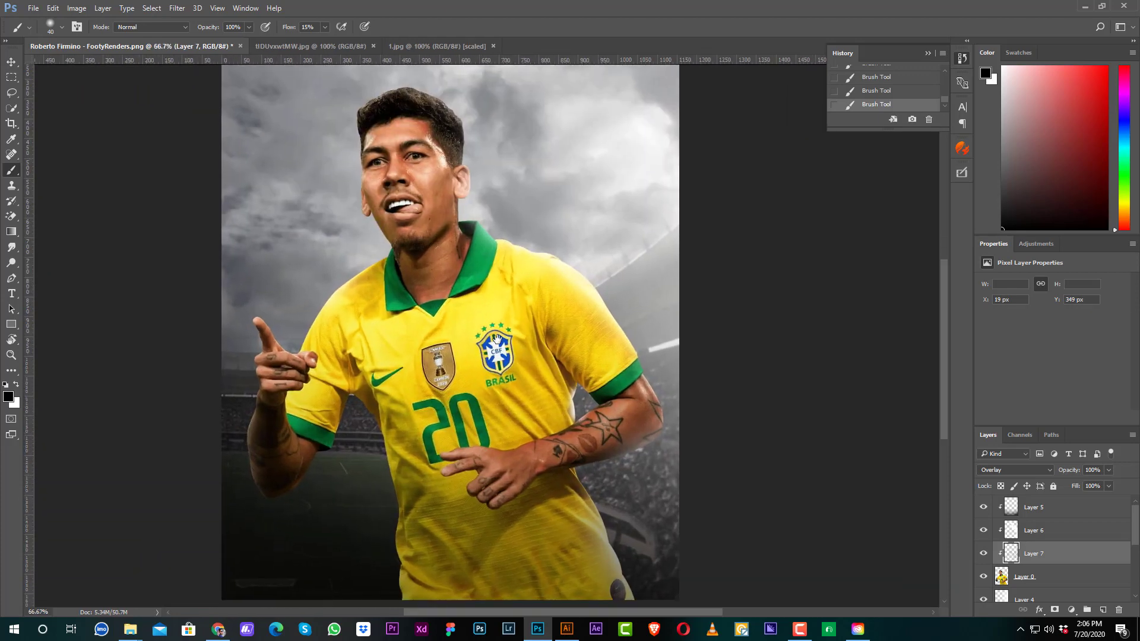
left_click_drag(534, 454, 560, 374)
scroll(560, 374, "down", 1)
scroll(527, 259, "down", 1)
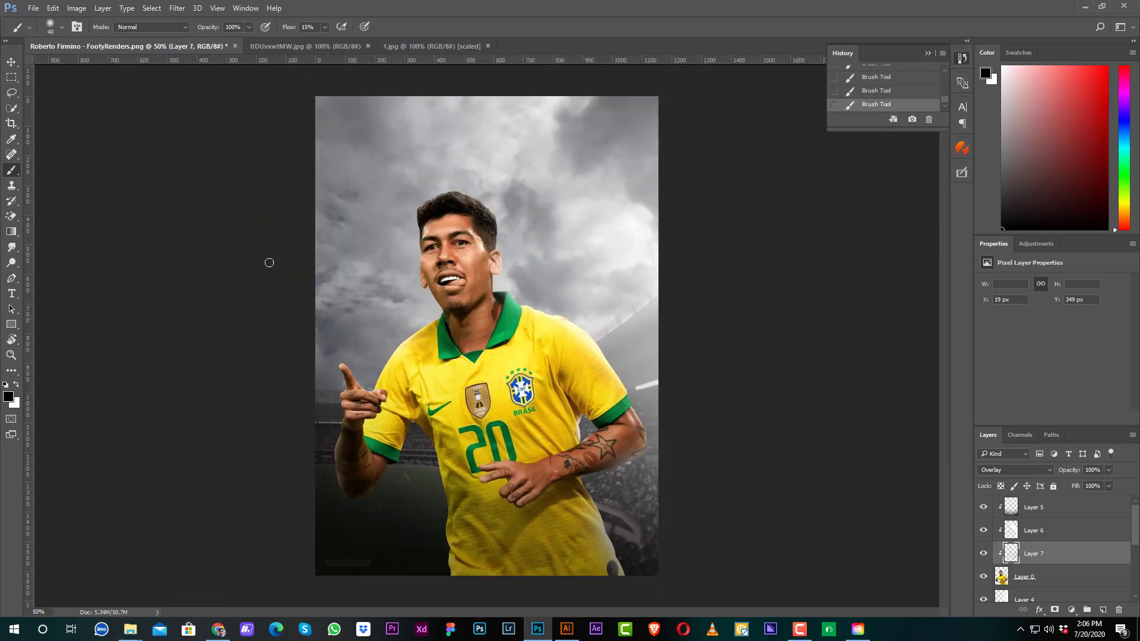
scroll(1066, 573, "down", 1)
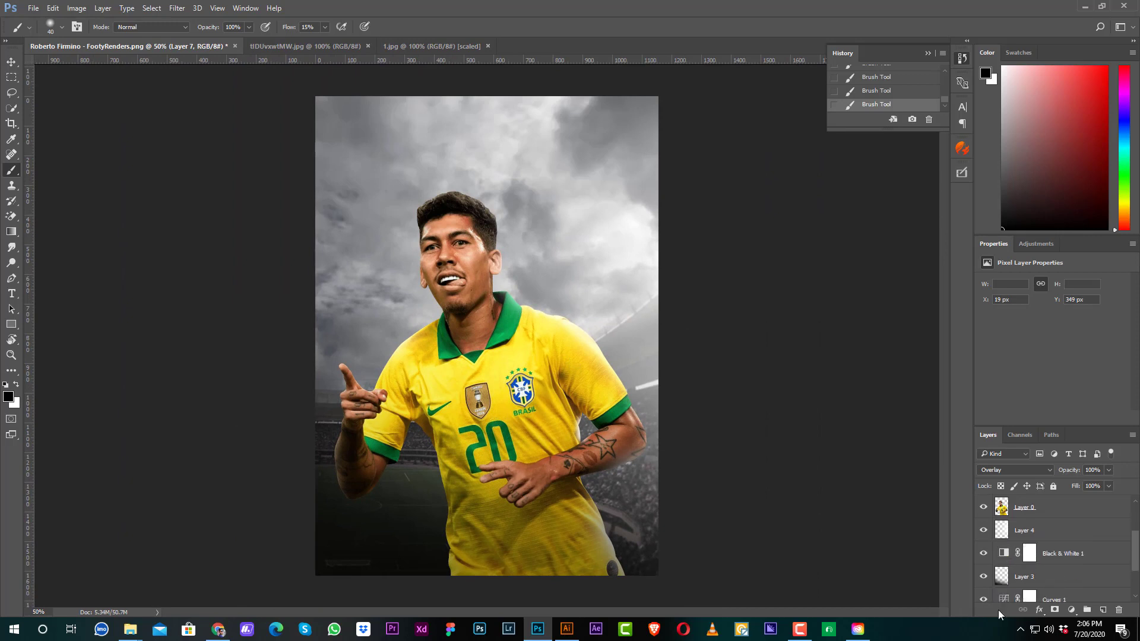
scroll(1043, 577, "up", 1)
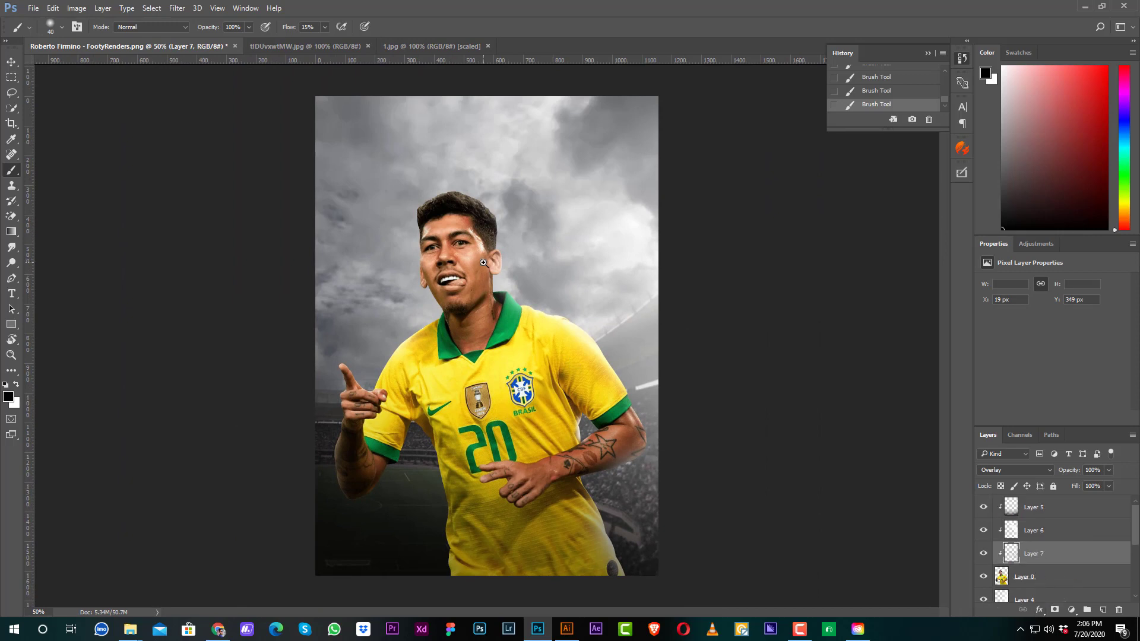
Step: Brighten the tattooed forearm down to the hand with a soft 90 px white brush on the Overlay layer
scroll(483, 262, "up", 1)
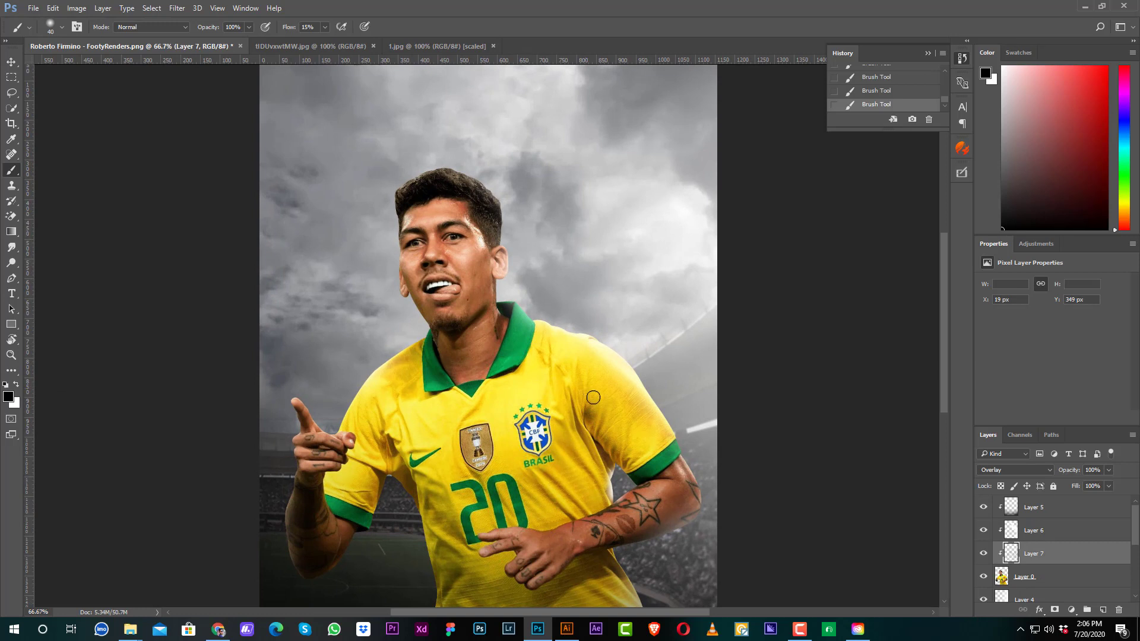
key("bracketright")
key("bracketright")
key("bracketright")
key("bracketright")
key("bracketright")
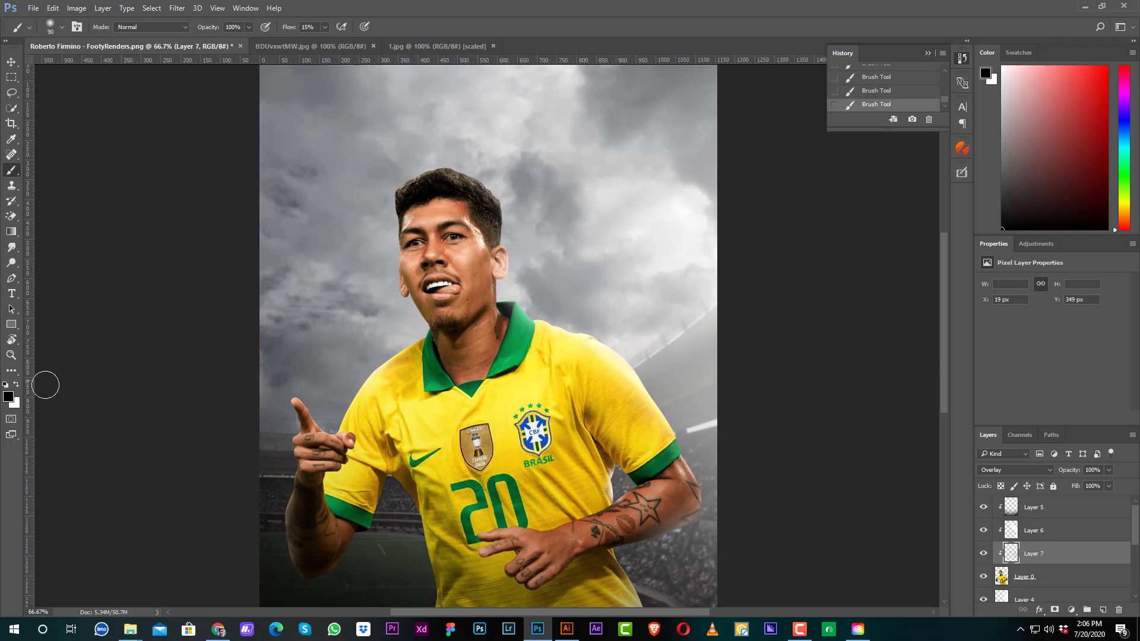
left_click(17, 384)
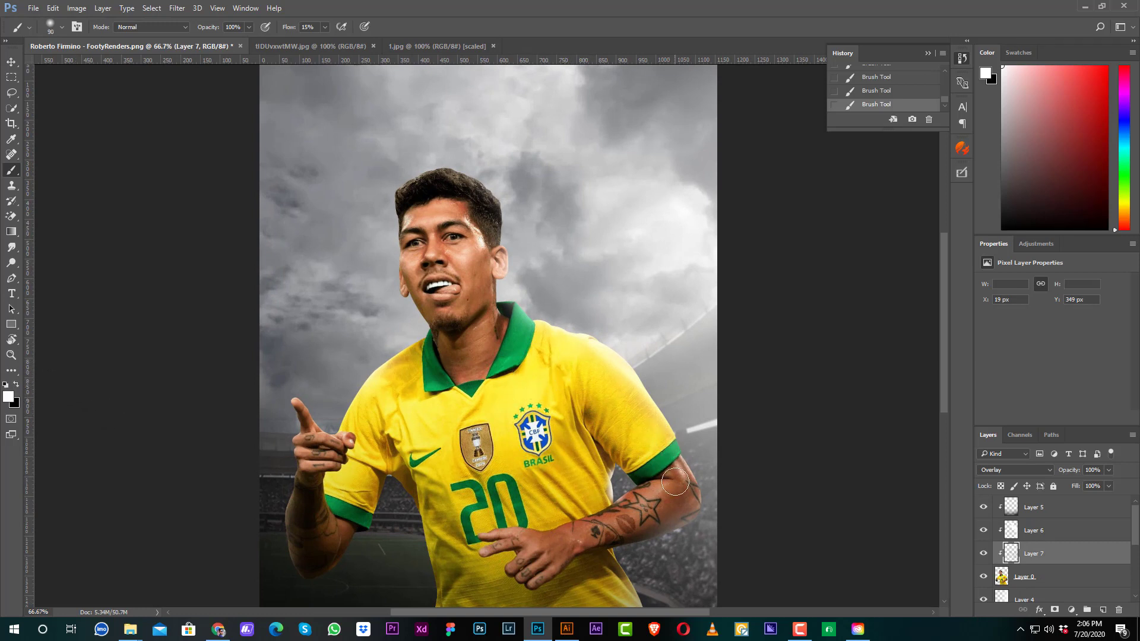
left_click_drag(675, 482, 534, 549)
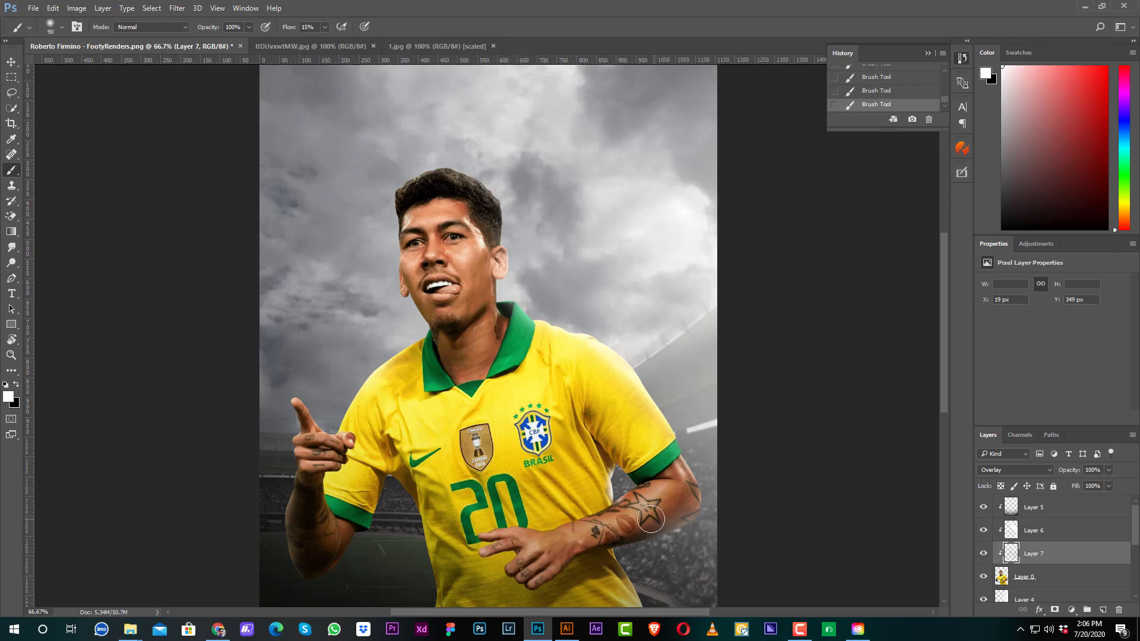
Step: Paint finer white highlights on the lower hand's fingers and the pointing arm with soft brushes of 40 and 30 px
key("bracketleft")
key("bracketleft")
key("bracketleft")
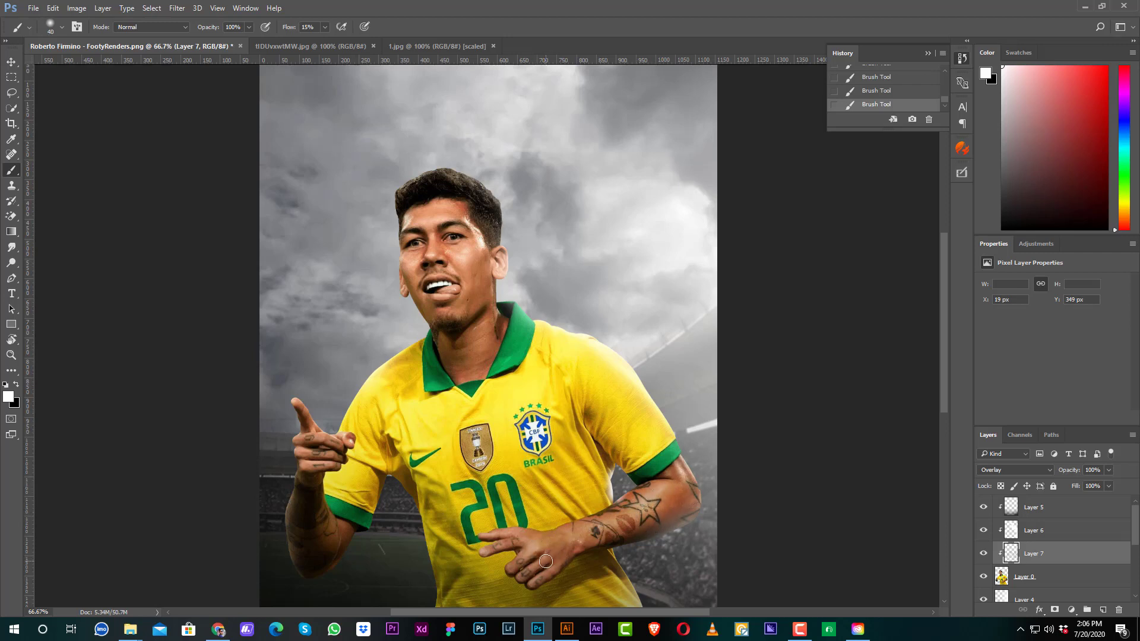
key("bracketleft")
left_click_drag(523, 537, 460, 535)
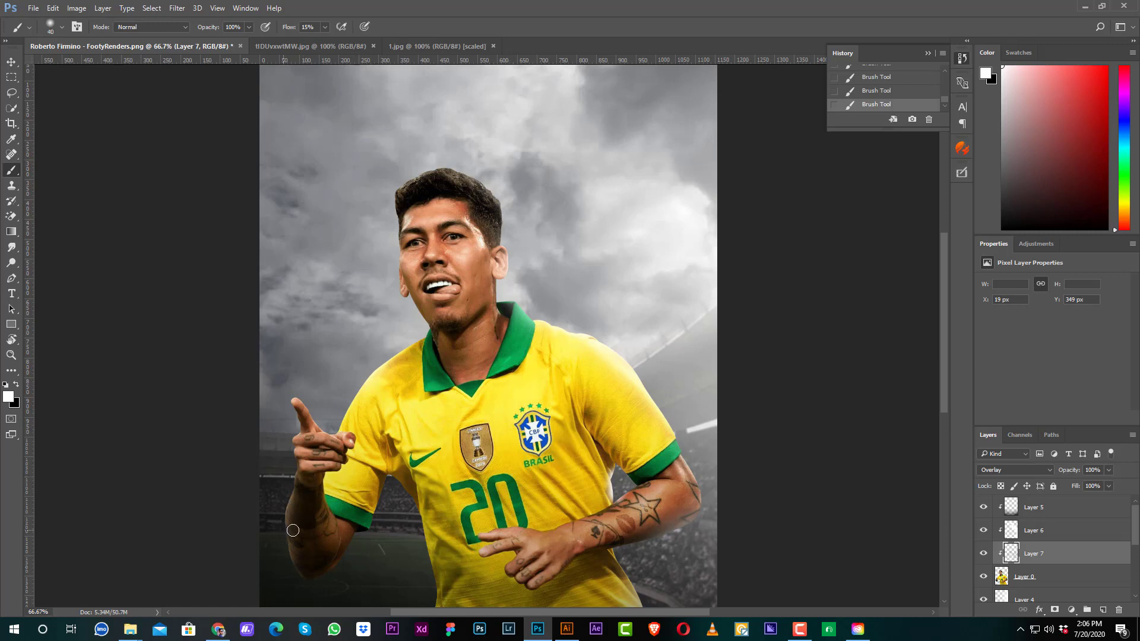
key("bracketright")
left_click_drag(329, 549, 351, 517)
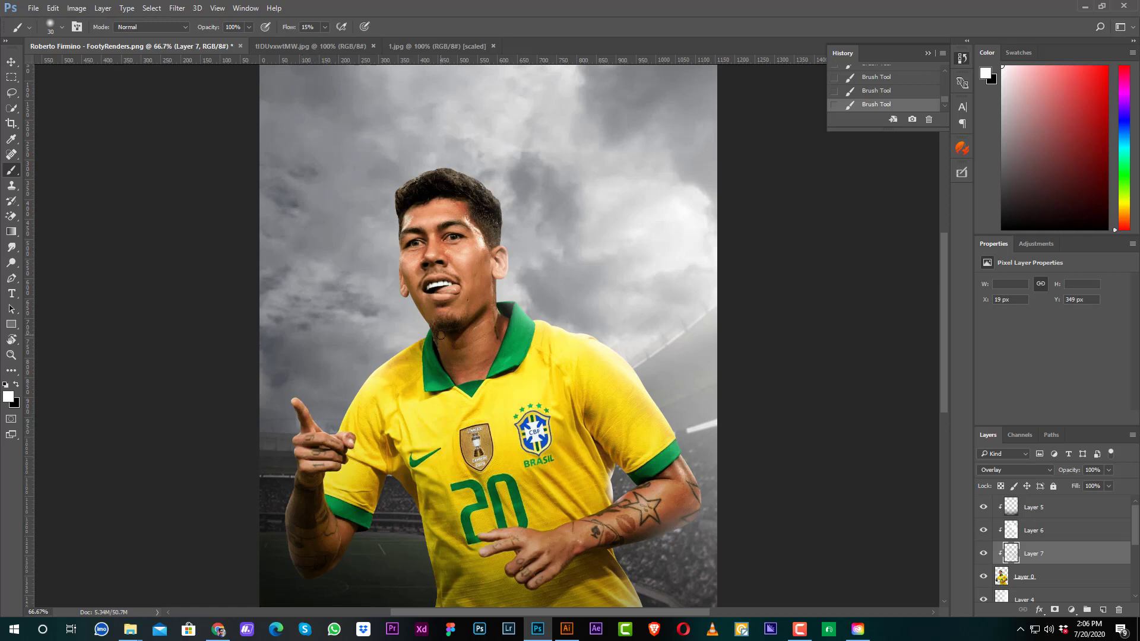
Step: Brighten the player's neck beside the collar with a larger soft white brush
key("bracketright")
key("bracketright")
key("bracketright")
key("bracketright")
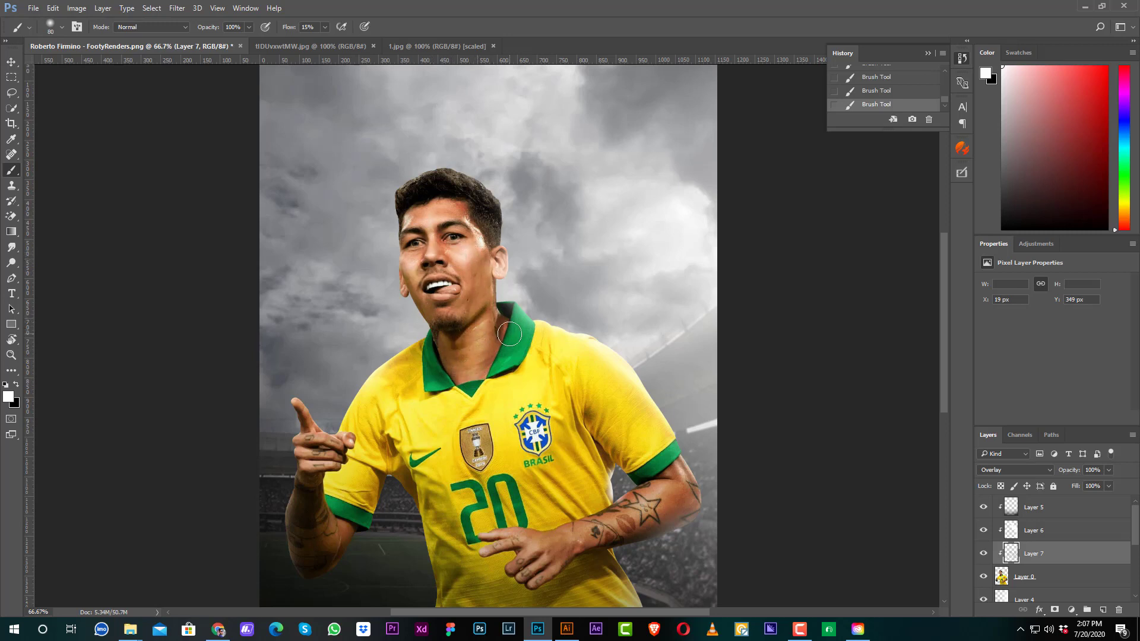
key("ctrl+minus")
key("ctrl+minus")
key("ctrl+plus")
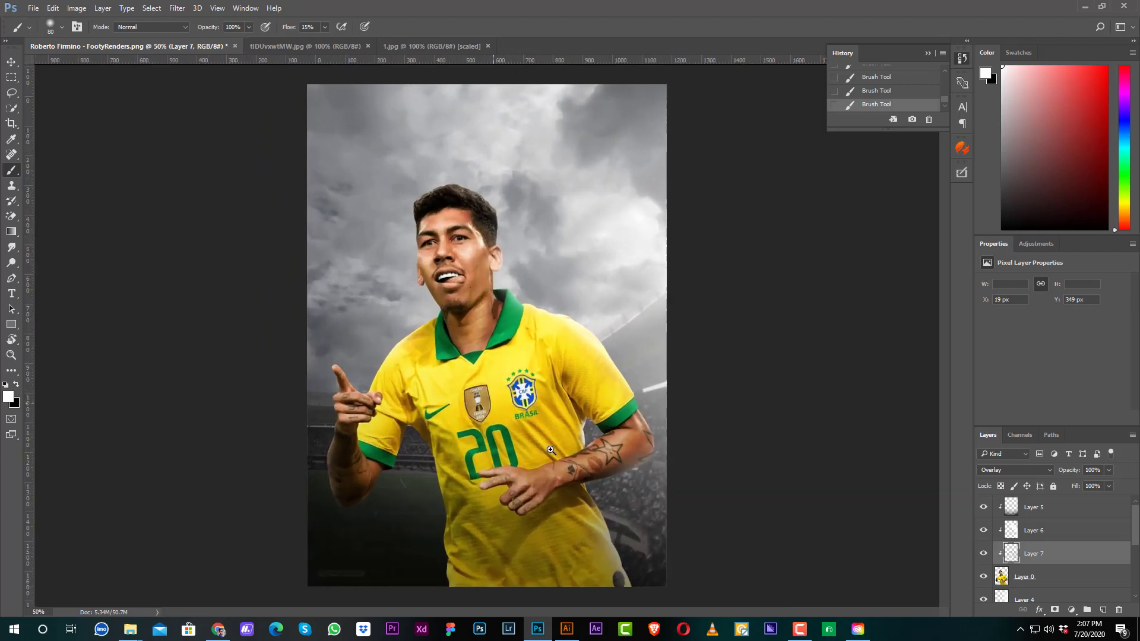
Step: Change the clipped shading layer's blend mode to Soft Light and reduce the white brush to 25 px
key("ctrl+plus")
key("ctrl+plus")
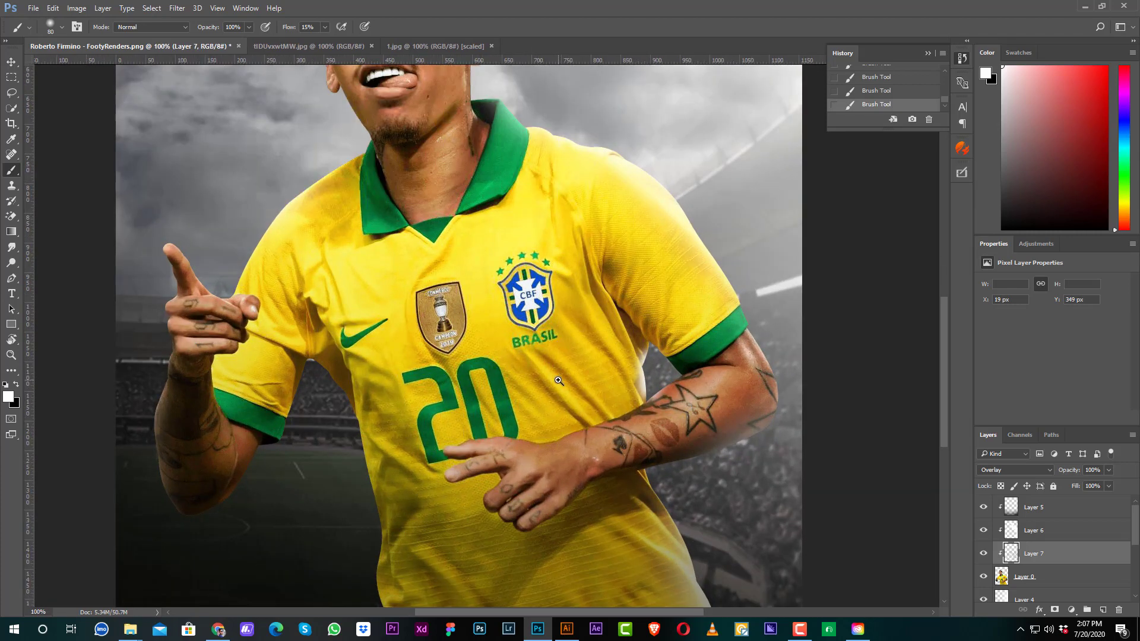
key("bracketleft")
key("bracketleft")
key("bracketleft")
key("bracketleft")
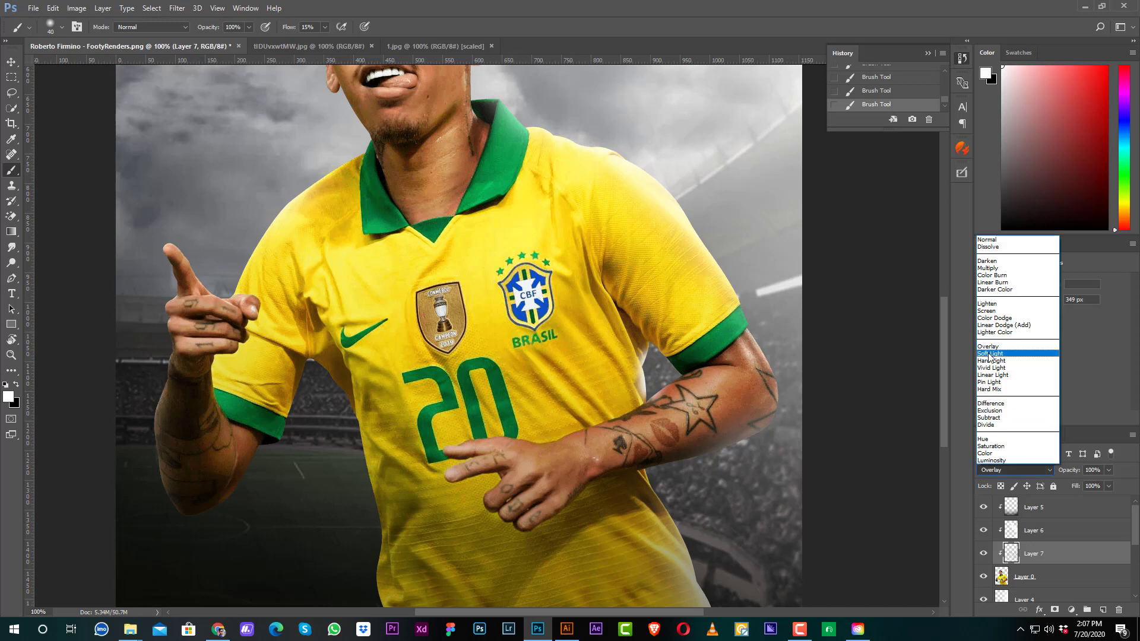
left_click(1017, 360)
Step: Paint fine white highlights on the shirt folds around the crest, number and lower shirt, and switch to the Move tool
mouse_move(536, 369)
left_mouse_down()
mouse_move(565, 411)
mouse_move(557, 360)
mouse_move(579, 386)
left_mouse_up()
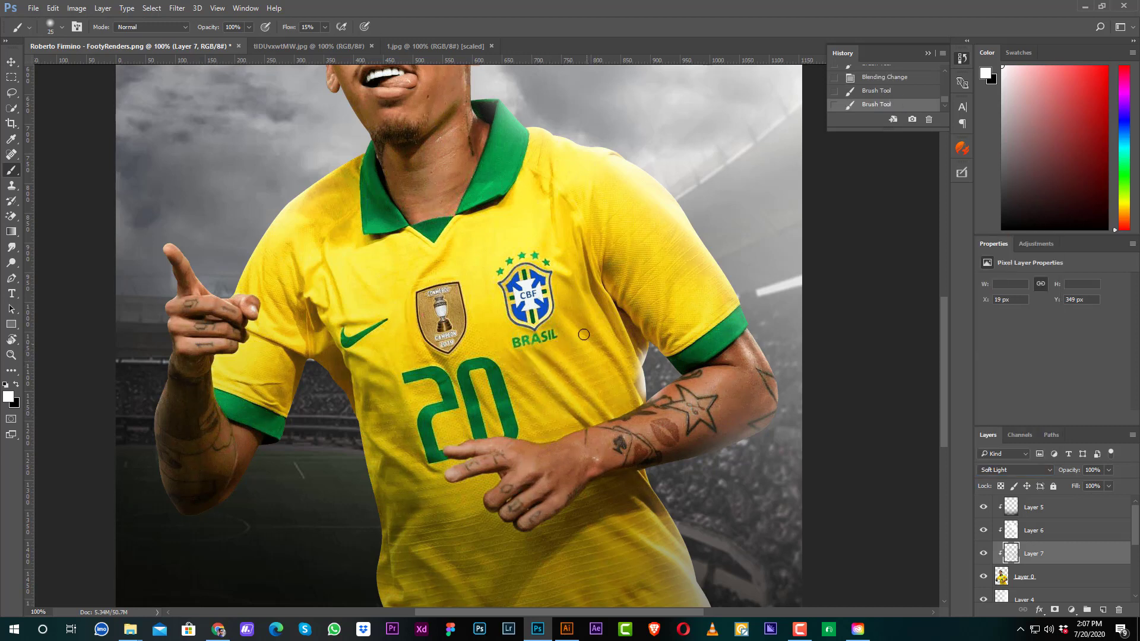
mouse_move(576, 333)
left_mouse_down()
mouse_move(618, 368)
mouse_move(537, 391)
left_mouse_up()
left_click_drag(384, 440, 412, 379)
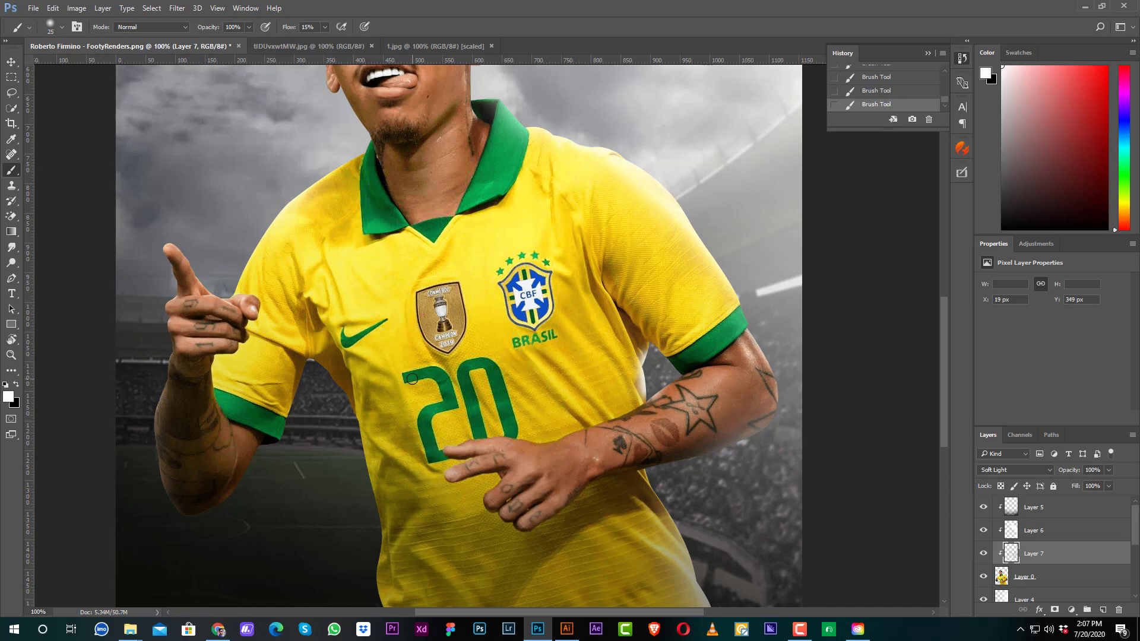
mouse_move(477, 282)
left_mouse_down()
mouse_move(524, 402)
mouse_move(533, 385)
left_mouse_up()
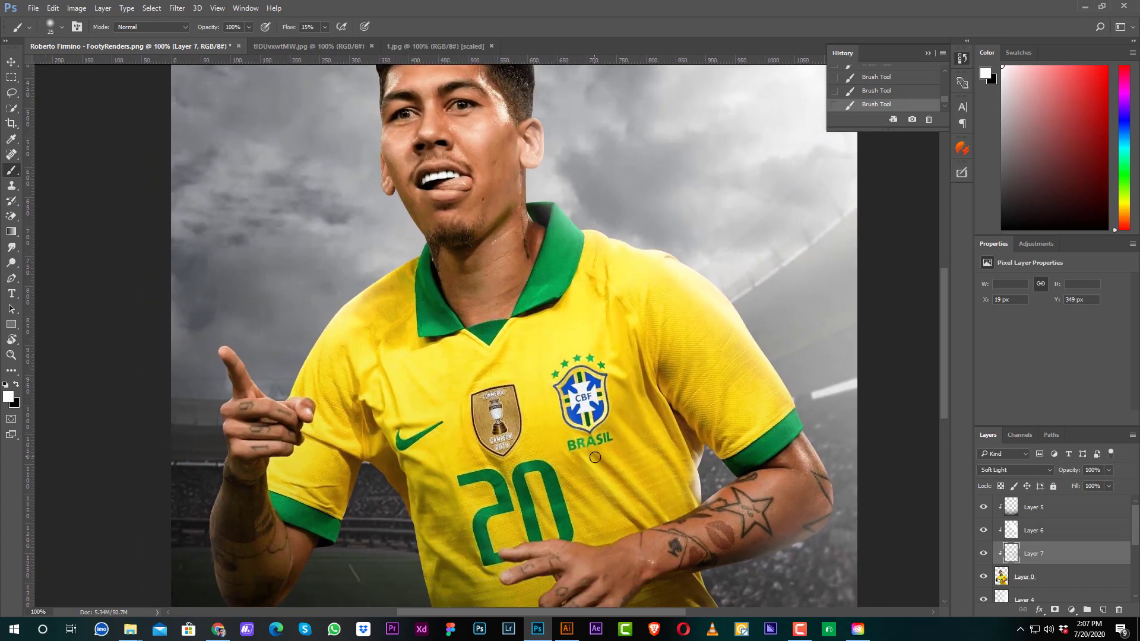
left_click_drag(648, 509, 594, 315)
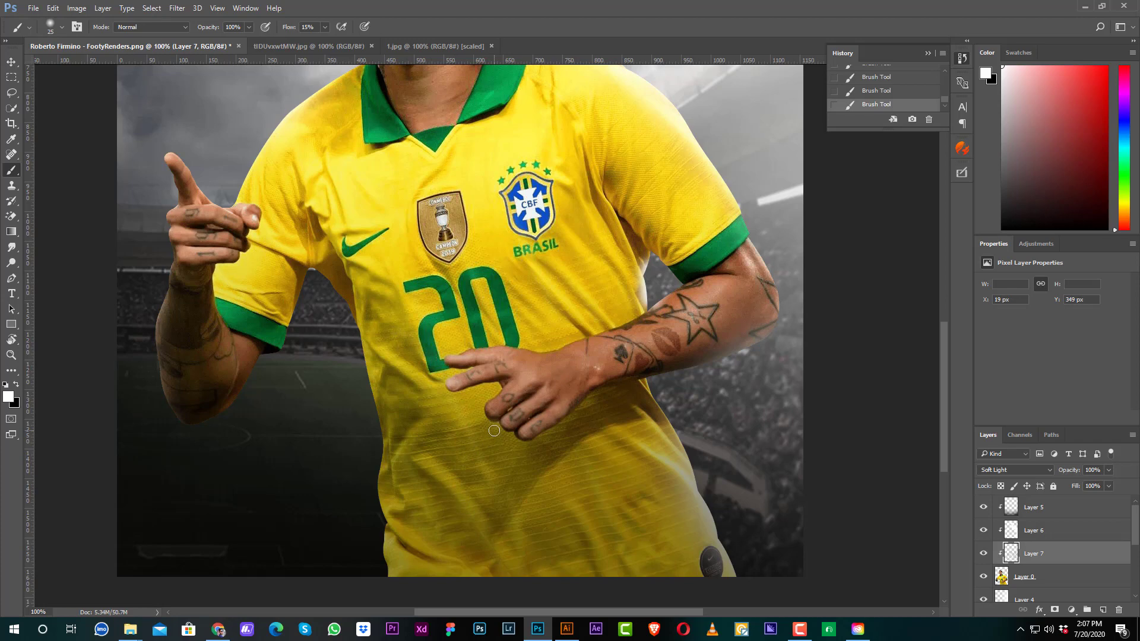
key("ctrl+minus")
key("ctrl+minus")
key("ctrl+plus")
left_click_drag(664, 402, 636, 393)
key("v")
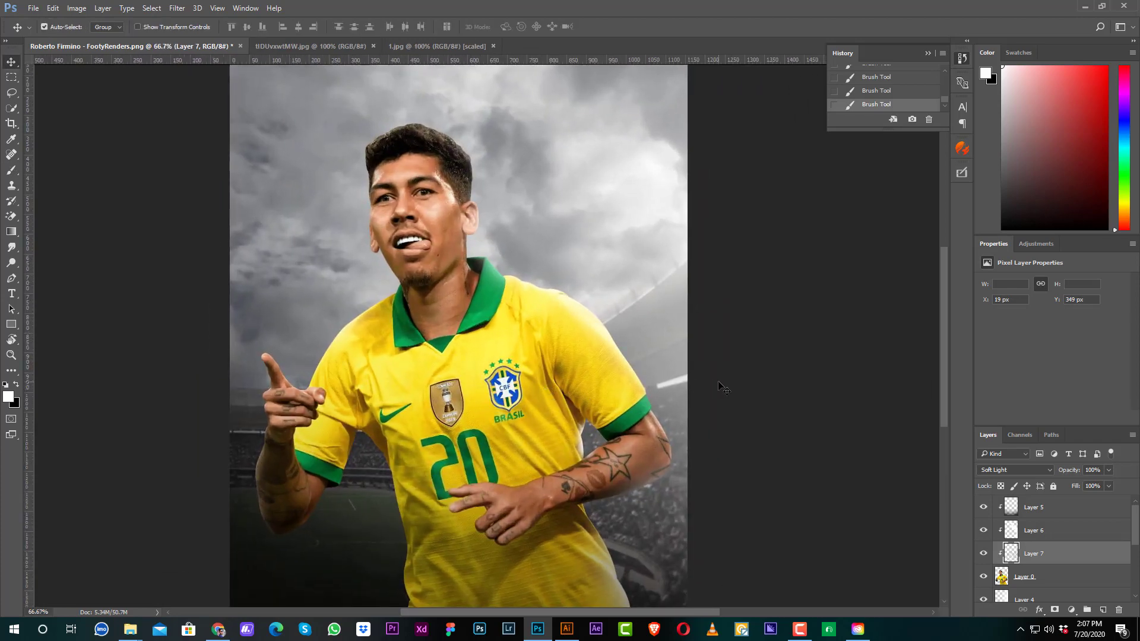
Step: Add a Black & White adjustment layer directly above the player cutout, clipped to it, and lower its opacity to 17%
key("ctrl+minus")
left_click(1054, 585)
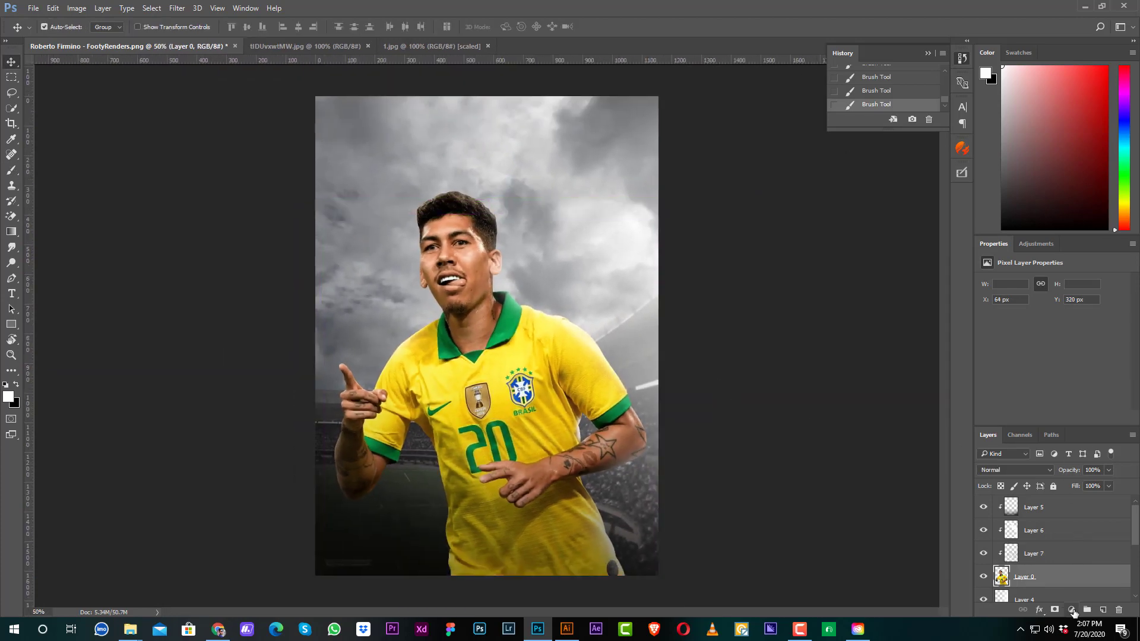
left_click(1071, 610)
left_click(1060, 492)
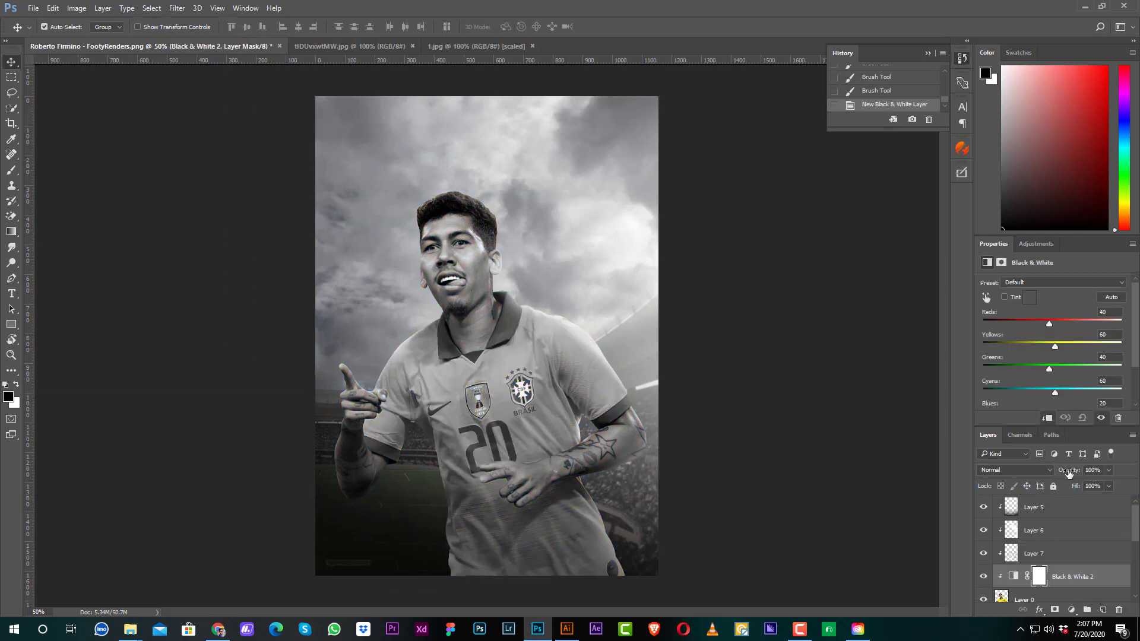
left_click_drag(1068, 472, 1020, 471)
Step: Select the masked sky layer, Layer 2, and prepare a soft black brush of 1400 px at 36% flow
scroll(1050, 570, "down", 5)
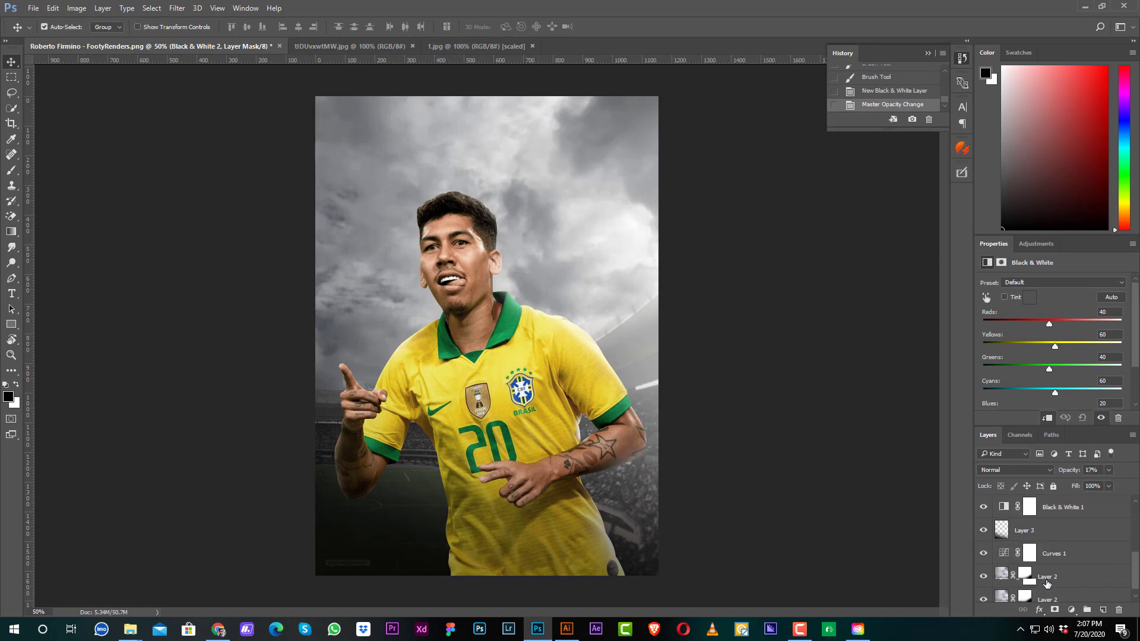
left_click(1066, 567)
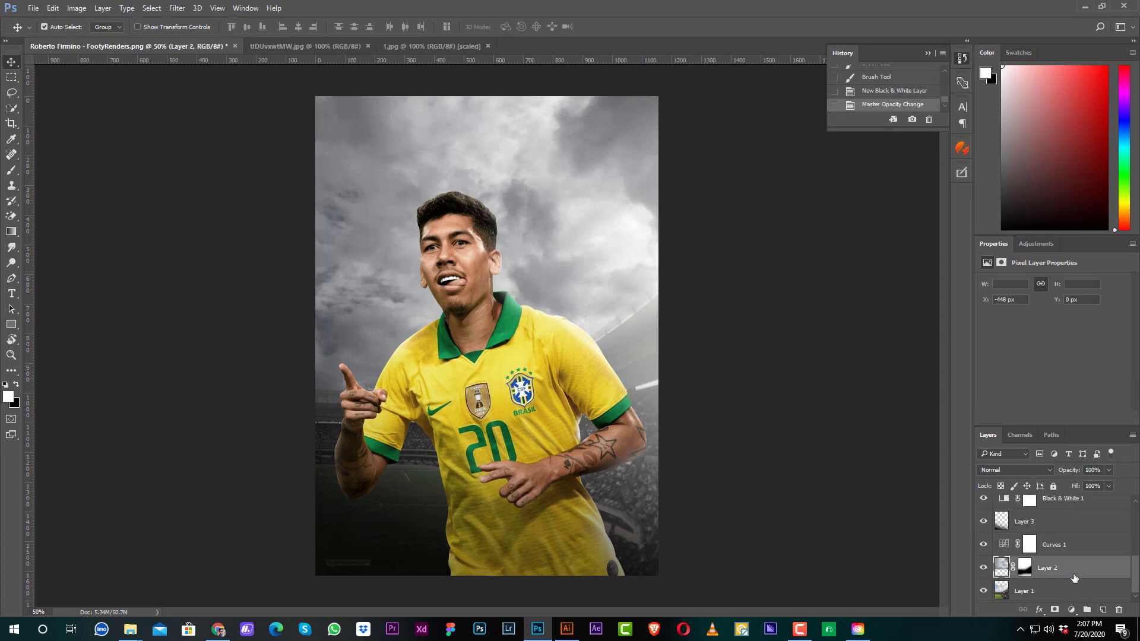
key("b")
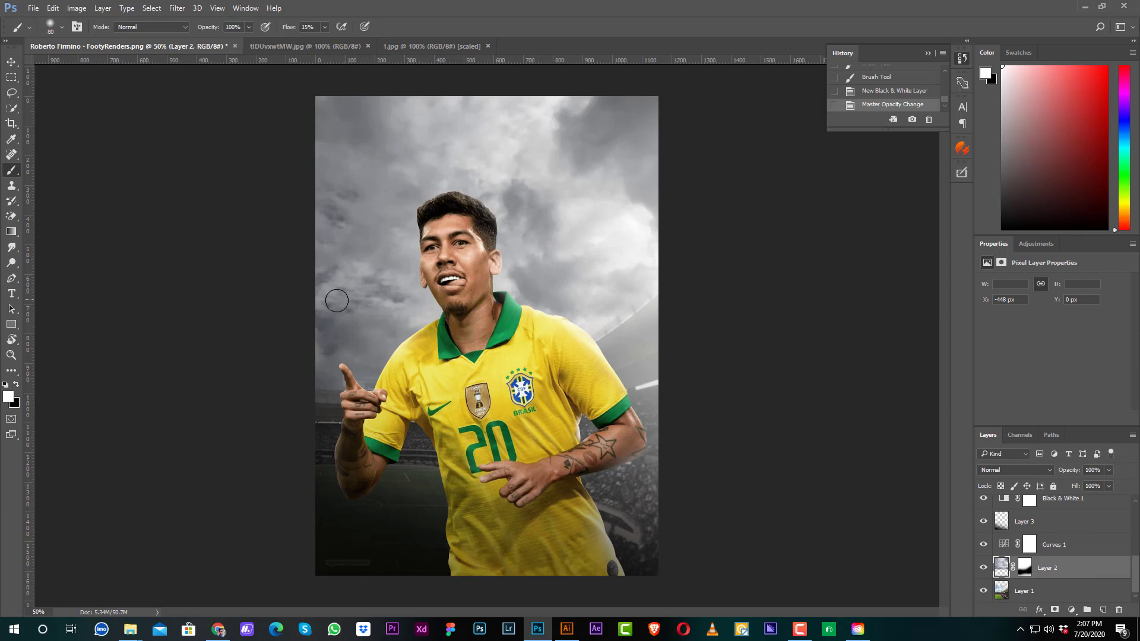
key("bracketright")
key("bracketright")
key("bracketright")
key("bracketright")
key("bracketright")
key("bracketright")
key("bracketright")
key("bracketright")
key("bracketright")
key("bracketright")
key("bracketright")
key("bracketright")
key("bracketright")
key("bracketright")
key("bracketright")
key("bracketright")
key("bracketright")
key("bracketright")
key("bracketright")
left_click(18, 384)
left_click(326, 28)
left_click(334, 42)
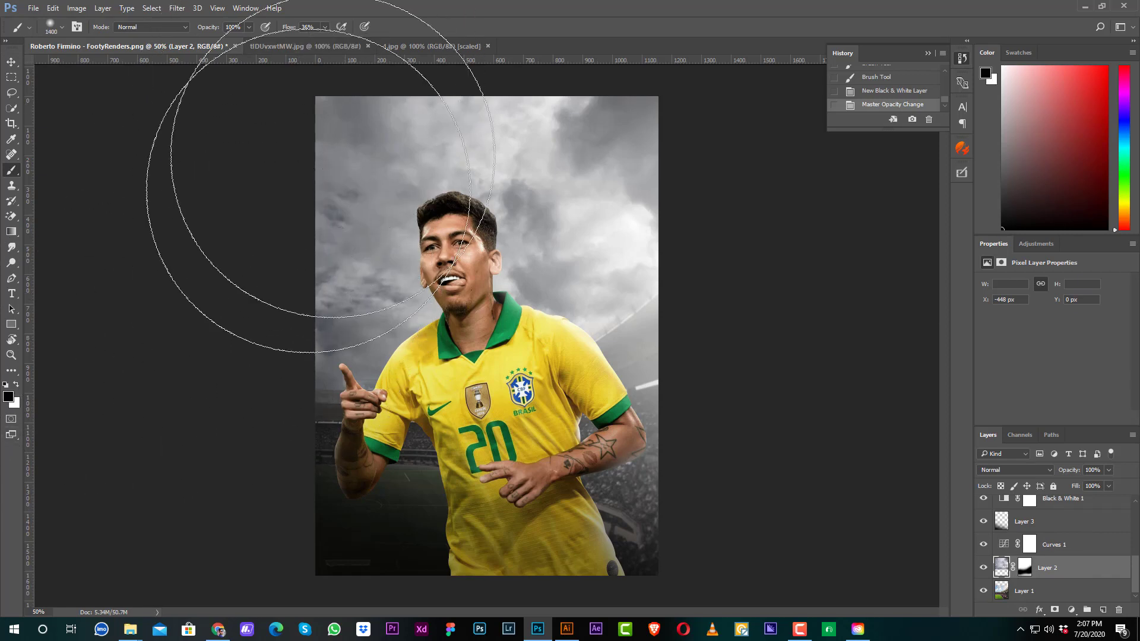
Step: Try darkening the poster's upper-left sky by painting black directly on the sky layer, and undo the stroke
mouse_move(332, 157)
left_mouse_down()
mouse_move(402, 79)
mouse_move(327, 107)
mouse_move(161, 313)
mouse_move(196, 333)
left_mouse_up()
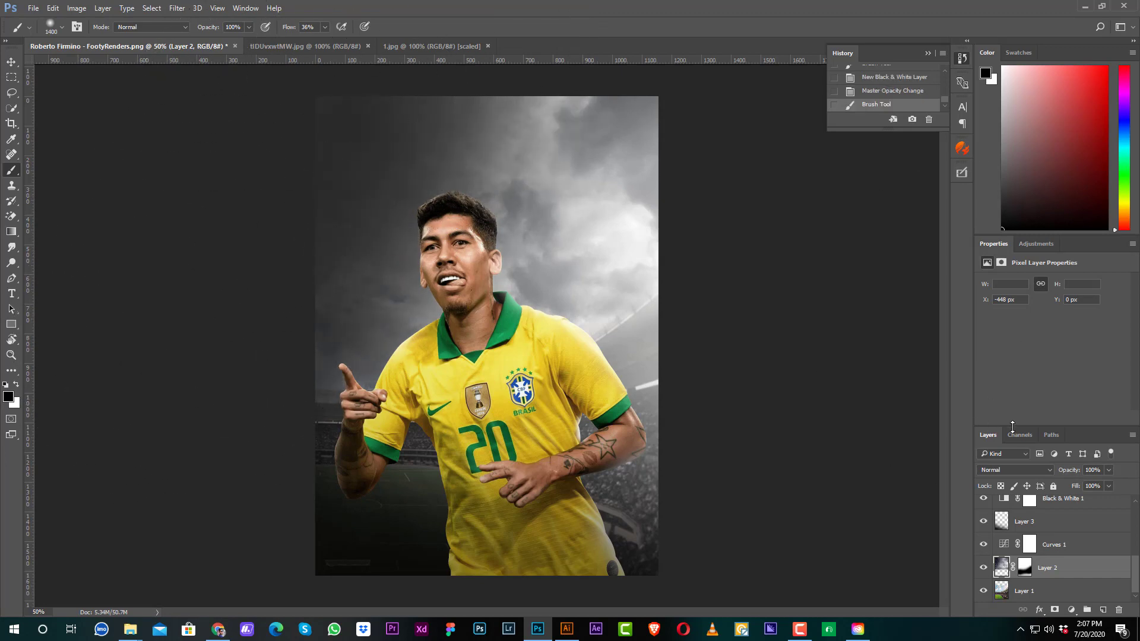
key("ctrl+z")
key("ctrl+z")
key("ctrl+z")
Step: Add a new layer above the sky, paint its upper-left area black with the large soft brush, and set the layer opacity to 58%
left_click(1103, 610)
left_click_drag(230, 223, 428, 66)
left_click_drag(1058, 470, 1042, 472)
key("v")
Step: Add a Color Balance adjustment above Layer 4, beneath the player, with midtones at red +35, magenta -11 and yellow -69
scroll(1082, 539, "up", 5)
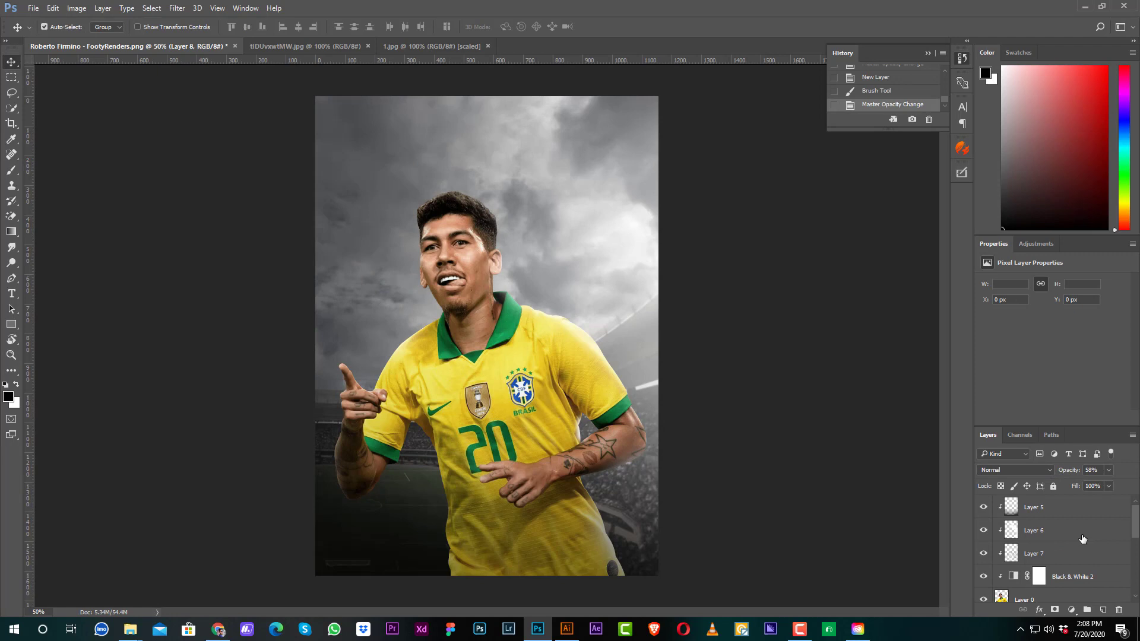
left_click(1065, 508)
scroll(1072, 552, "down", 4)
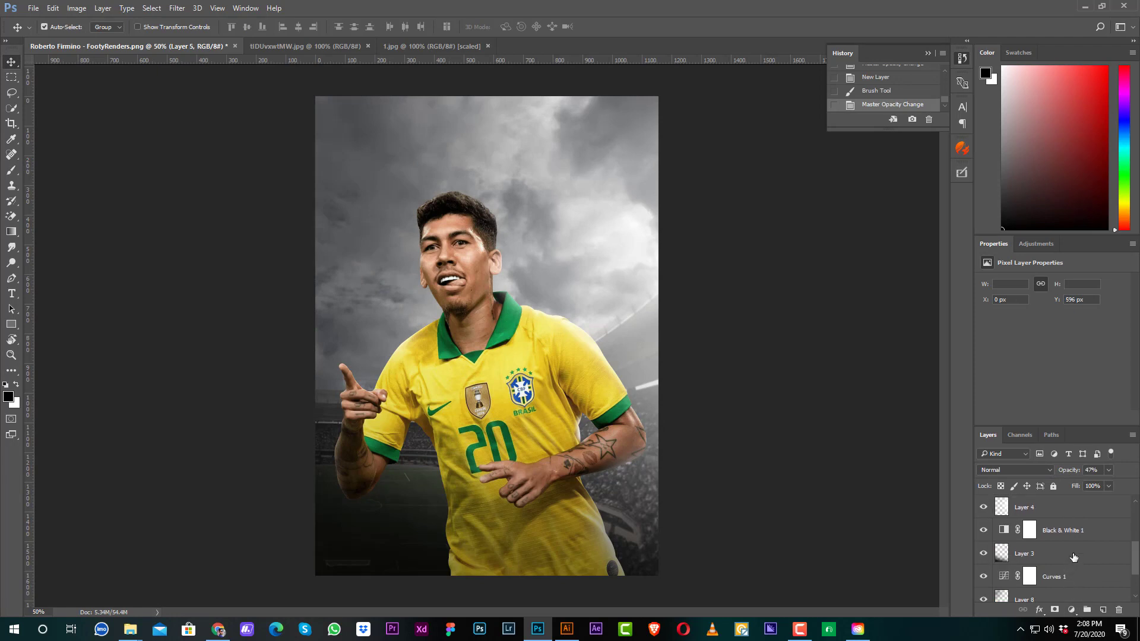
scroll(1086, 540, "up", 2)
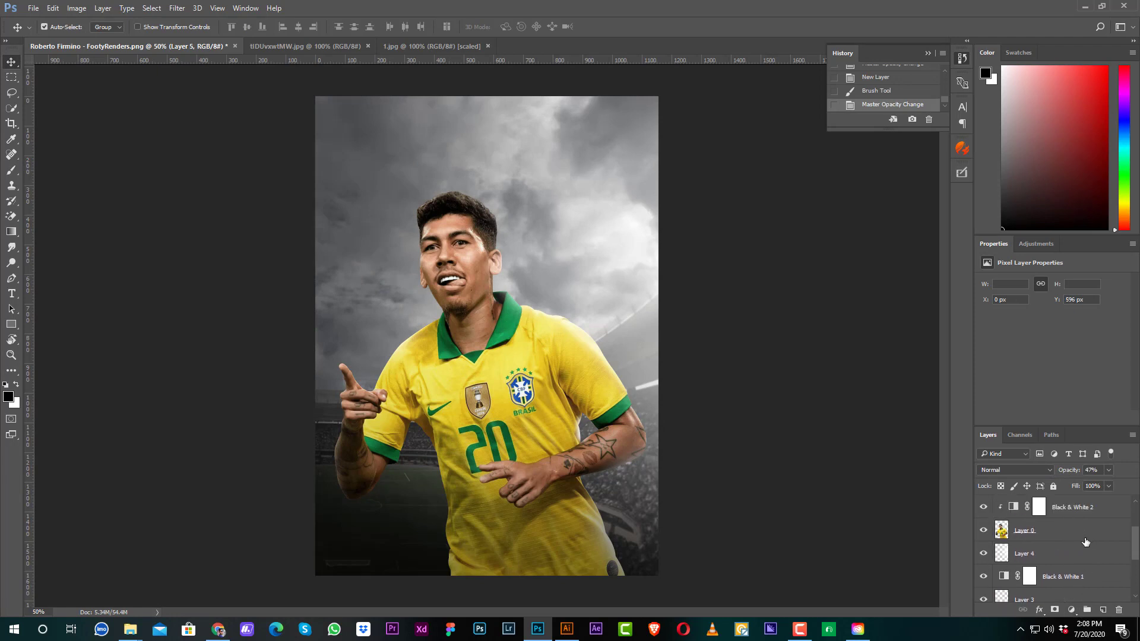
left_click(1085, 537)
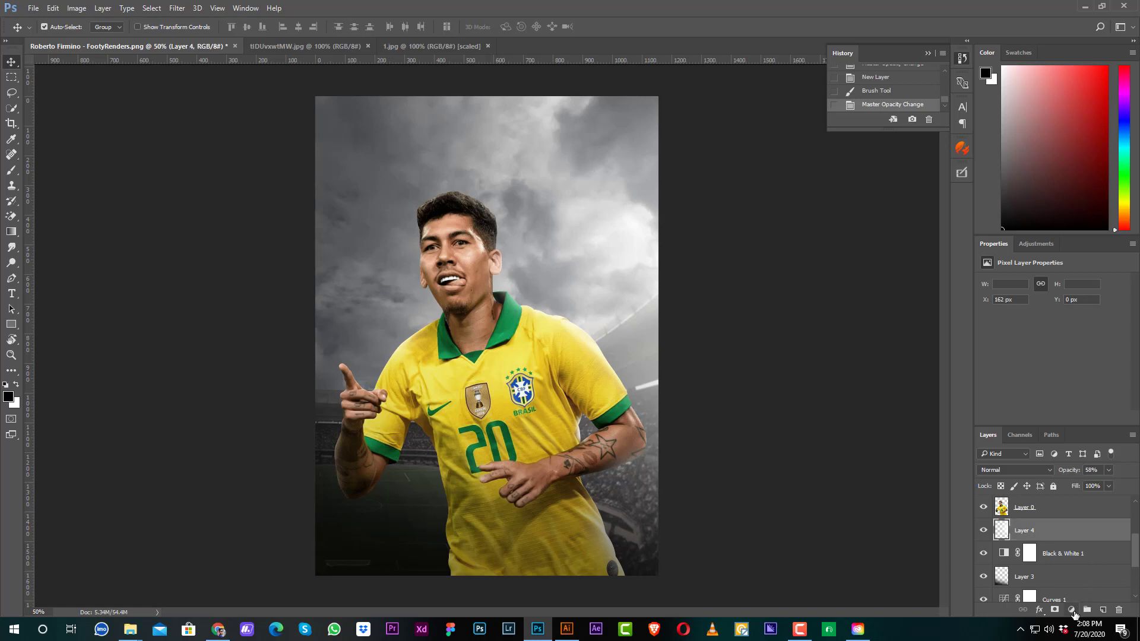
left_click(1072, 611)
left_click(1064, 478)
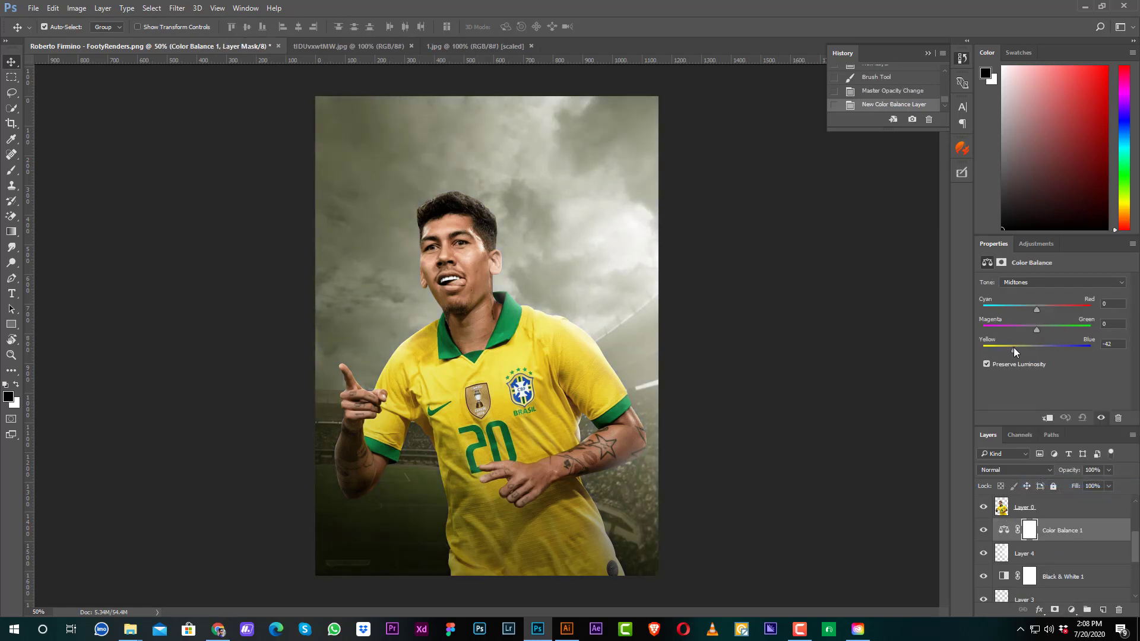
left_click_drag(996, 347, 995, 347)
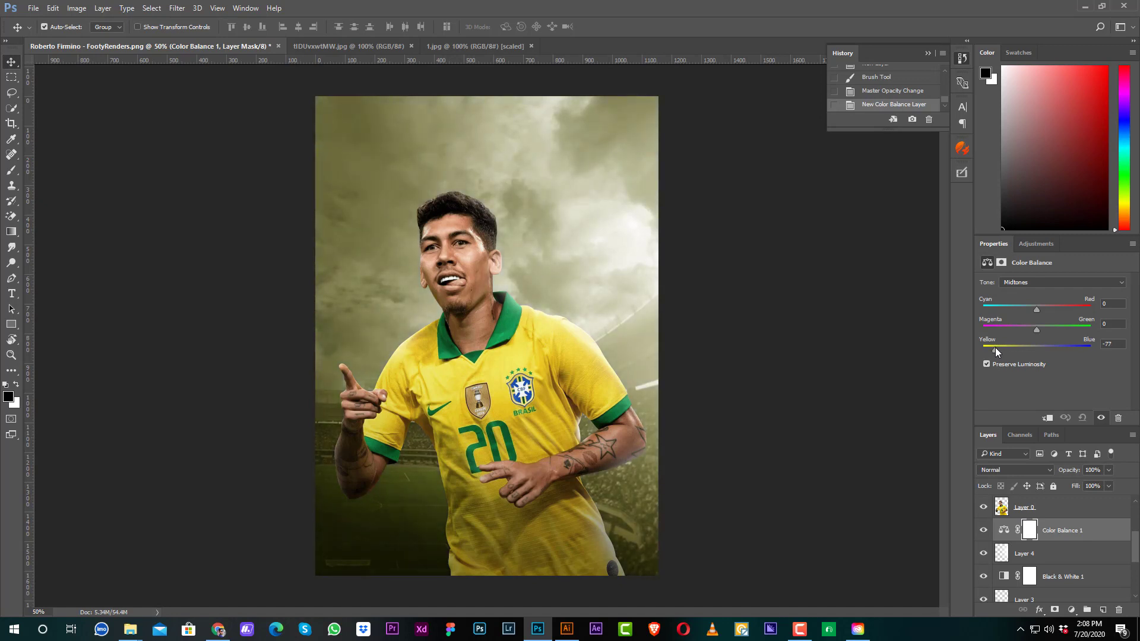
mouse_move(1037, 310)
left_mouse_down()
mouse_move(1056, 308)
mouse_move(999, 347)
mouse_move(1052, 327)
mouse_move(1034, 327)
mouse_move(1046, 346)
mouse_move(1035, 345)
mouse_move(1025, 305)
mouse_move(1039, 308)
left_mouse_up()
Step: Set the Color Balance shadows to magenta -7 and blue +8, and the highlights to green +18 and blue +16
left_click(1028, 284)
left_click(1027, 283)
left_click(1033, 285)
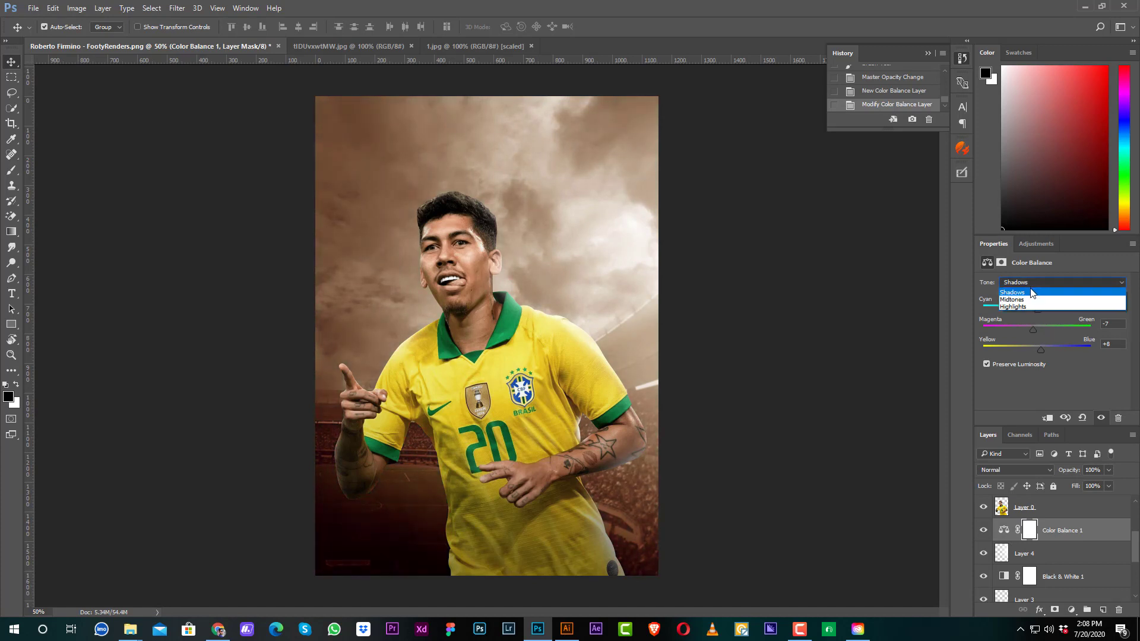
left_click(1023, 304)
left_click_drag(1038, 353, 1046, 330)
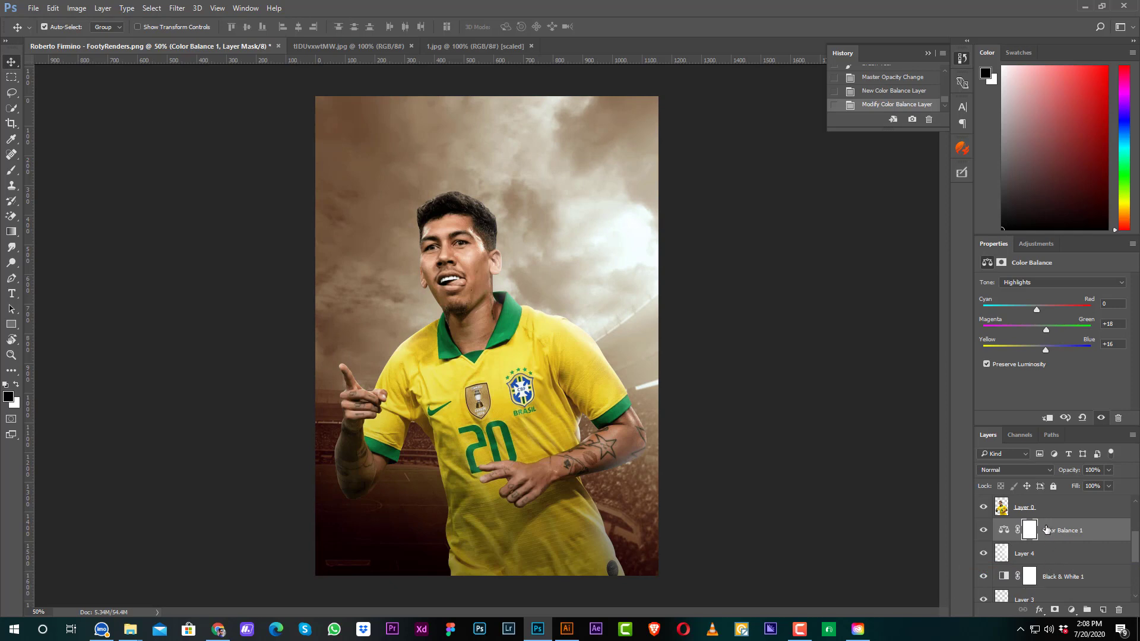
Step: Try the Color Balance layer below Black & White 1, undo the move, and lower the layer's opacity instead
left_click_drag(1046, 530, 1052, 584)
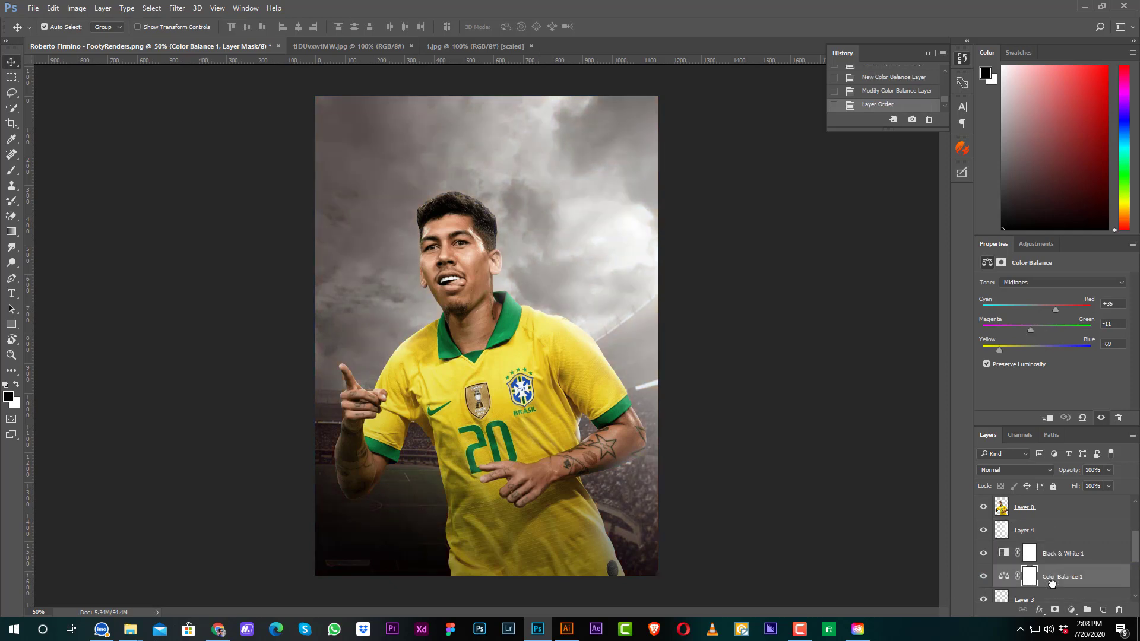
key("ctrl+z")
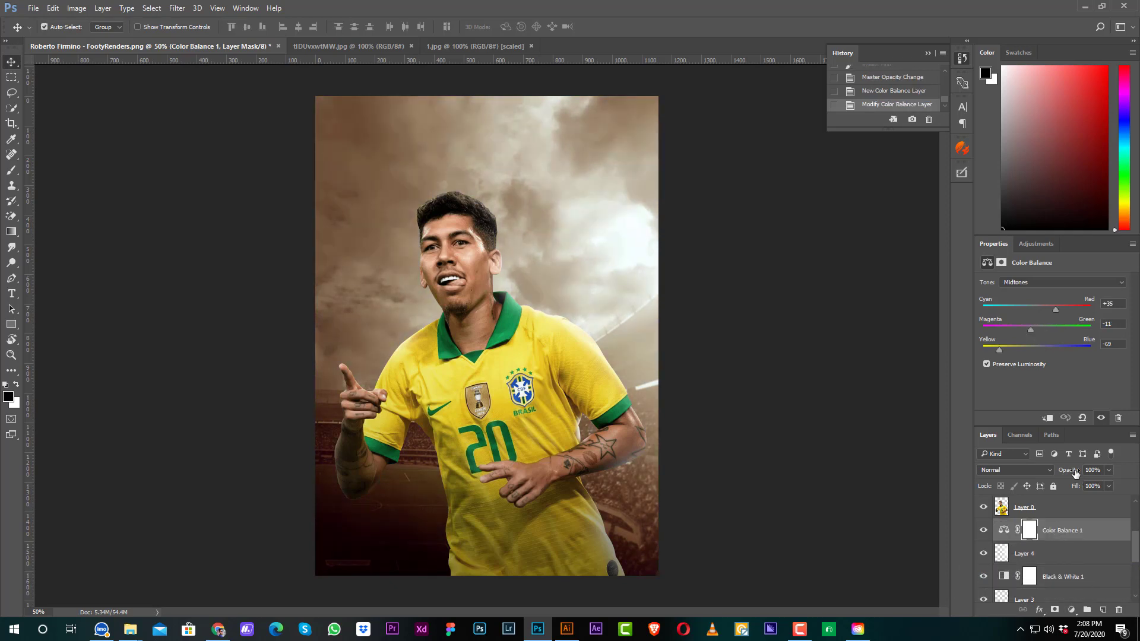
left_click_drag(1071, 471, 1057, 473)
left_click_drag(1050, 472, 1050, 472)
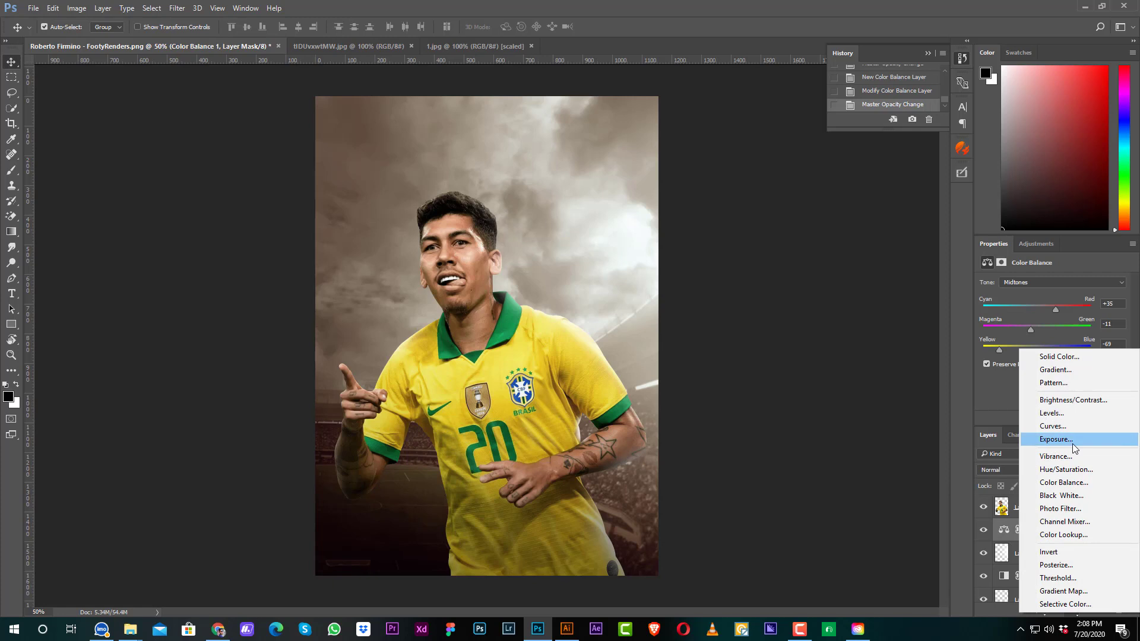
Step: Add a Solid Color fill layer beneath the player using yellow sampled from the shirt, blended with Multiply at reduced opacity
left_click(1058, 356)
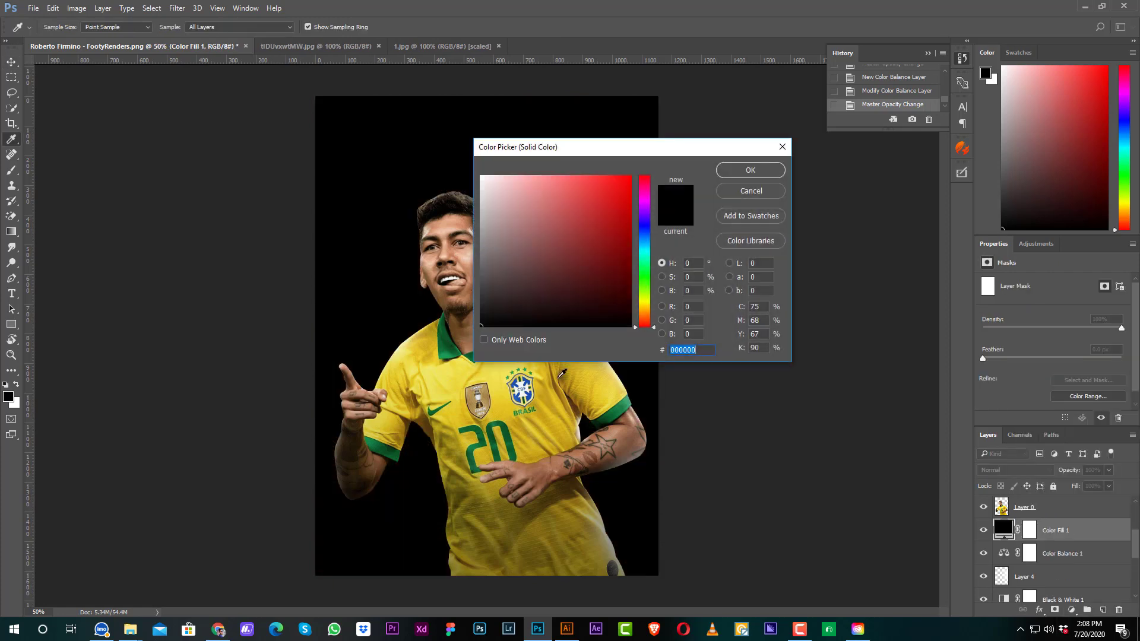
left_click(557, 410)
key("Return")
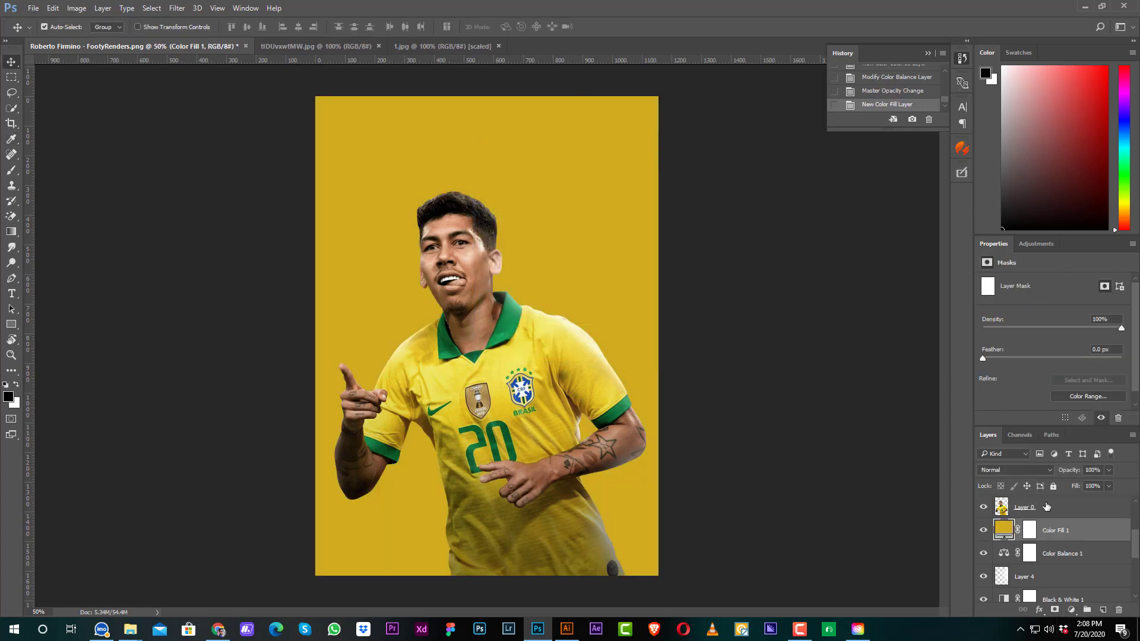
scroll(1035, 468, "down", 2)
scroll(1035, 468, "down", 1)
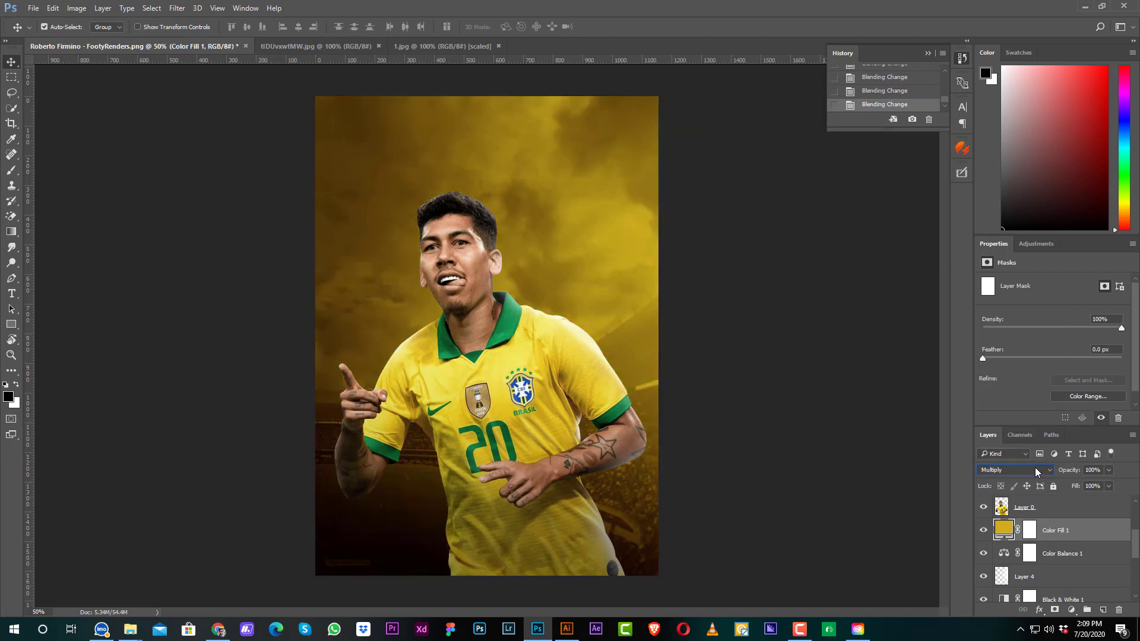
left_click_drag(1062, 478, 1055, 471)
Step: Add a new layer above the color fill and try 1200 px glows behind the head in white and sampled background yellow, undoing both
left_click(1102, 611)
key("b")
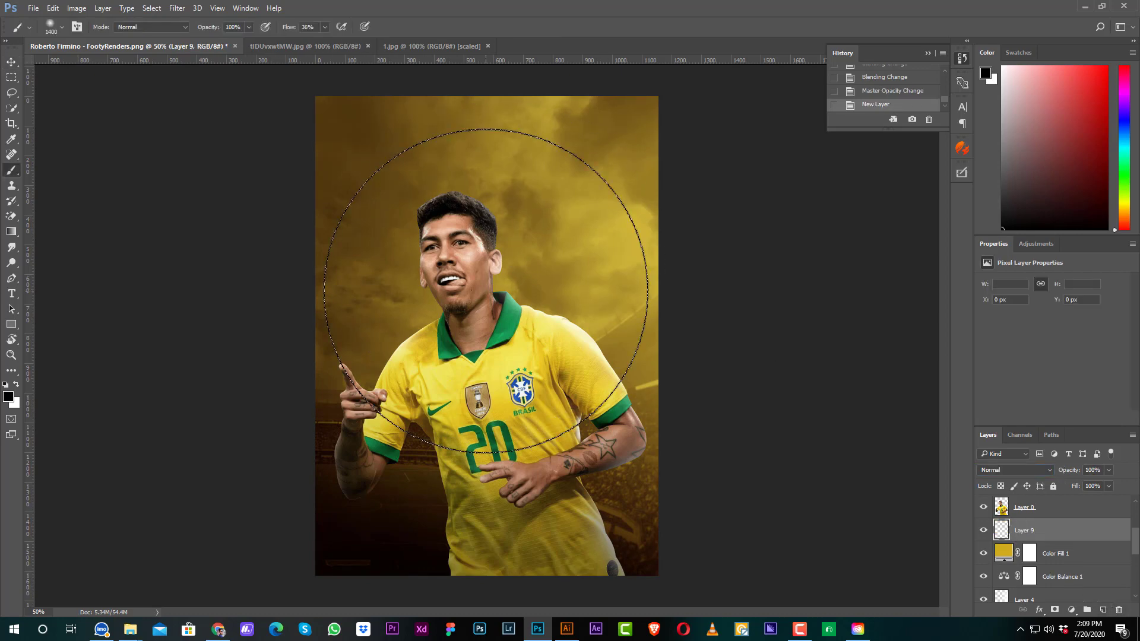
left_click(16, 386)
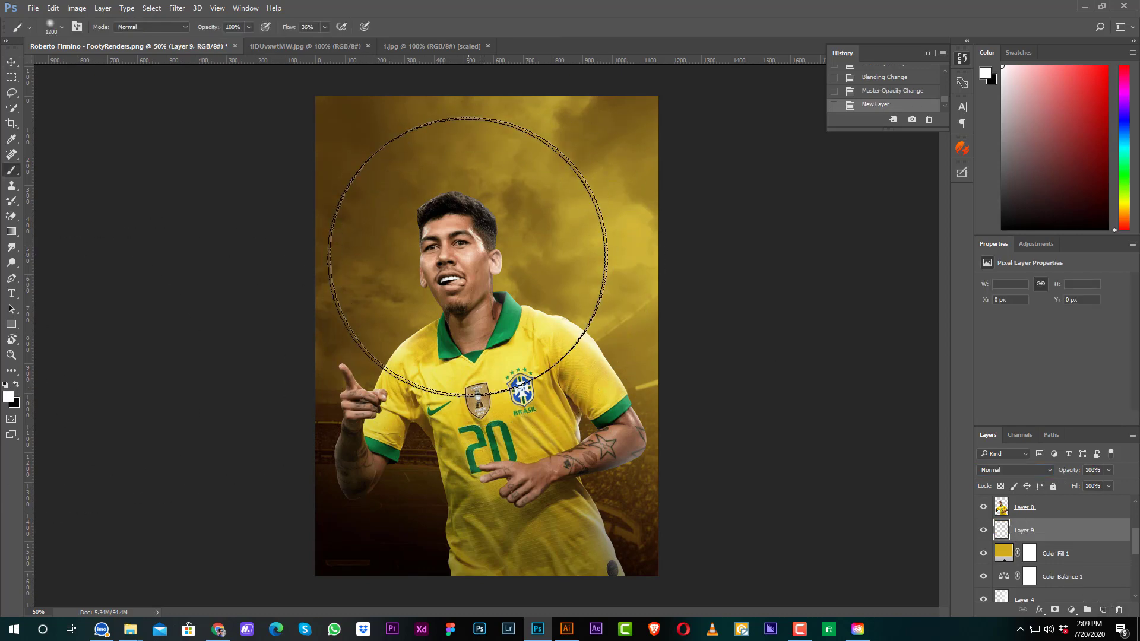
left_click(463, 259)
key("ctrl+z")
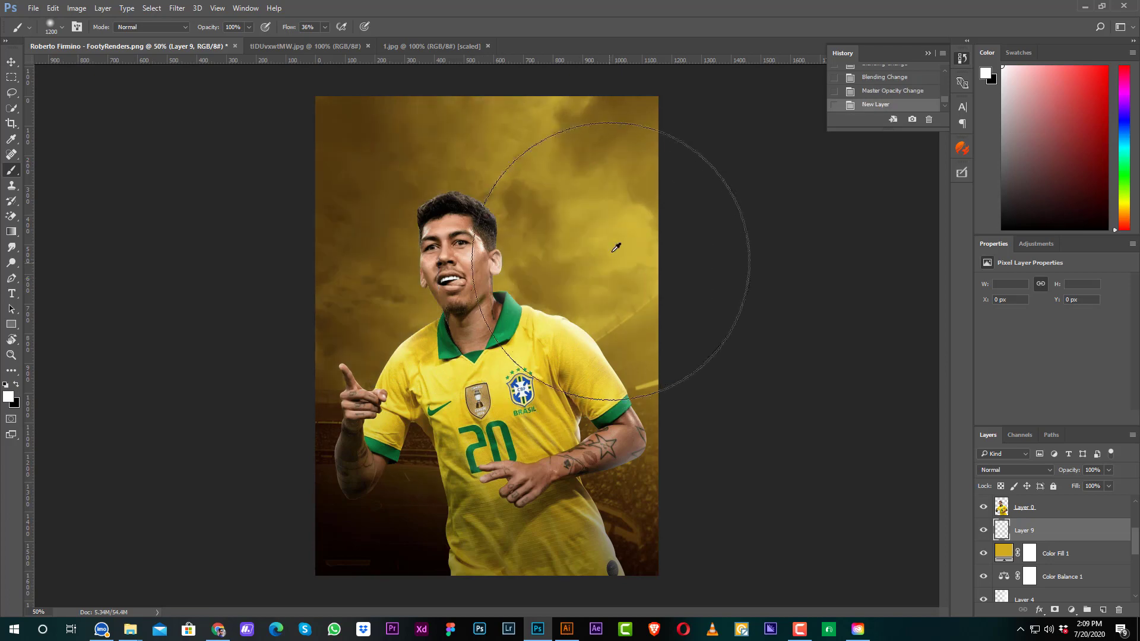
left_click(612, 244, "alt")
left_click(467, 262)
key("ctrl+z")
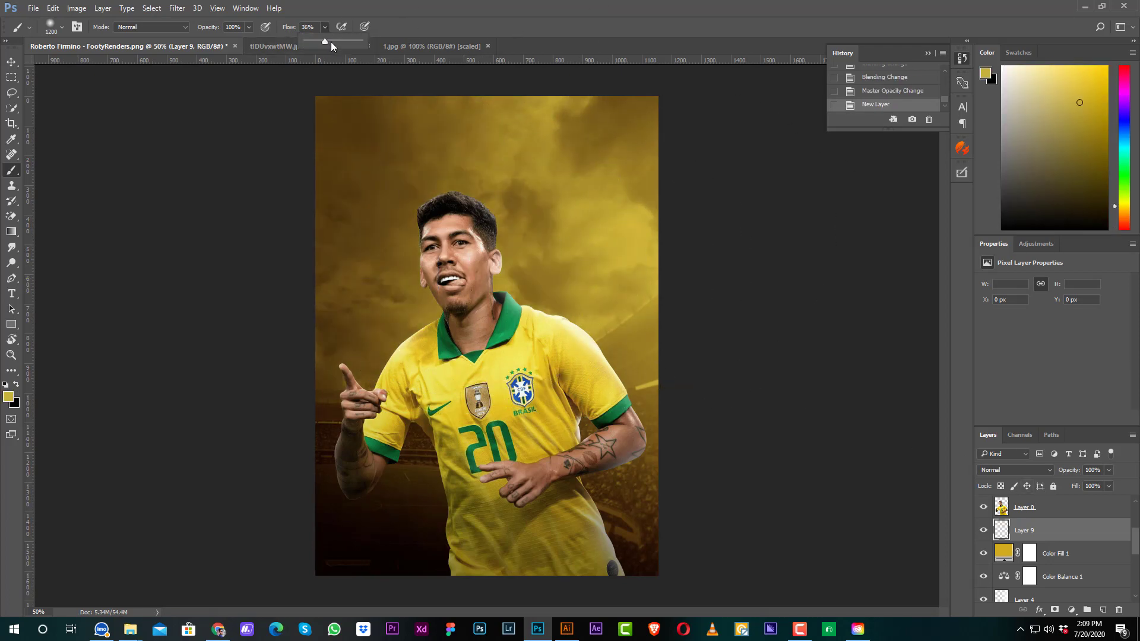
Step: Paint a glow behind the player's head in the shirt's sampled yellow at 100% flow, and set the layer opacity to 62%
left_click_drag(326, 41, 371, 42)
left_click(578, 363, "alt")
left_click(455, 238)
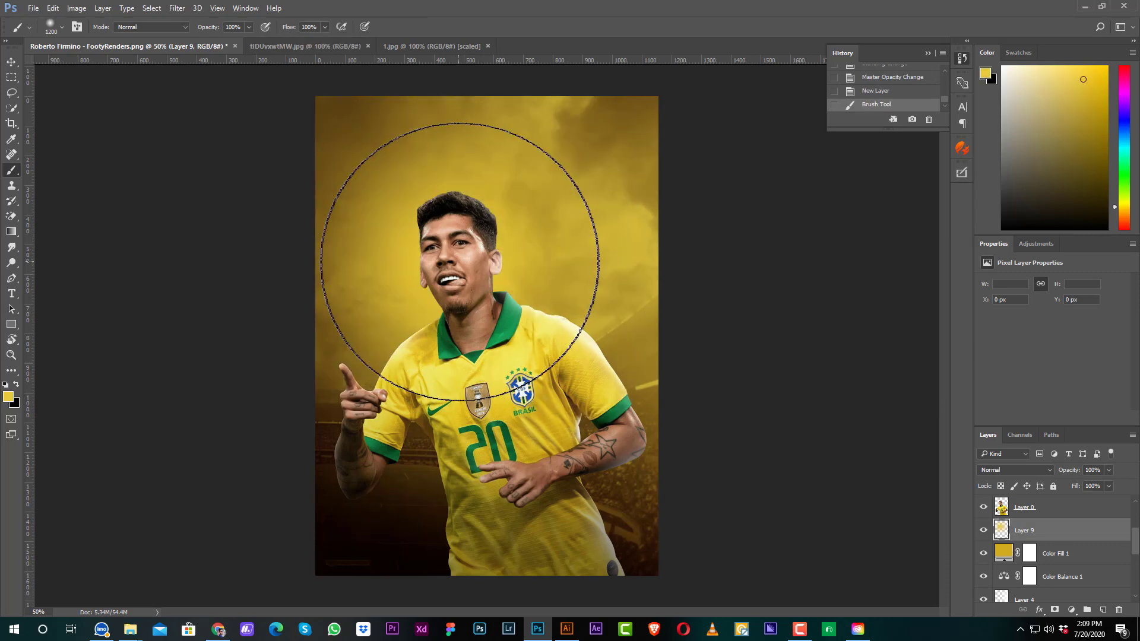
mouse_move(1083, 469)
left_mouse_down()
mouse_move(1038, 472)
mouse_move(1076, 474)
left_mouse_up()
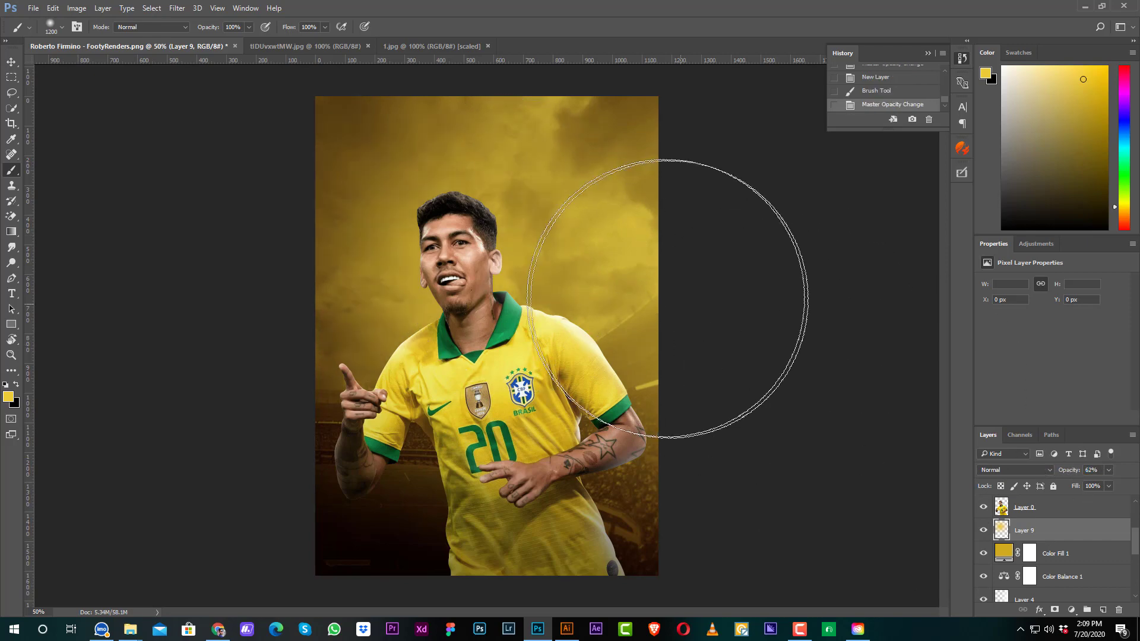
Step: Add a new clipped layer above the player, brush soft yellow light across the top of his head, and set its opacity to 40%
left_click(1057, 509)
key("ctrl+shift+alt+n")
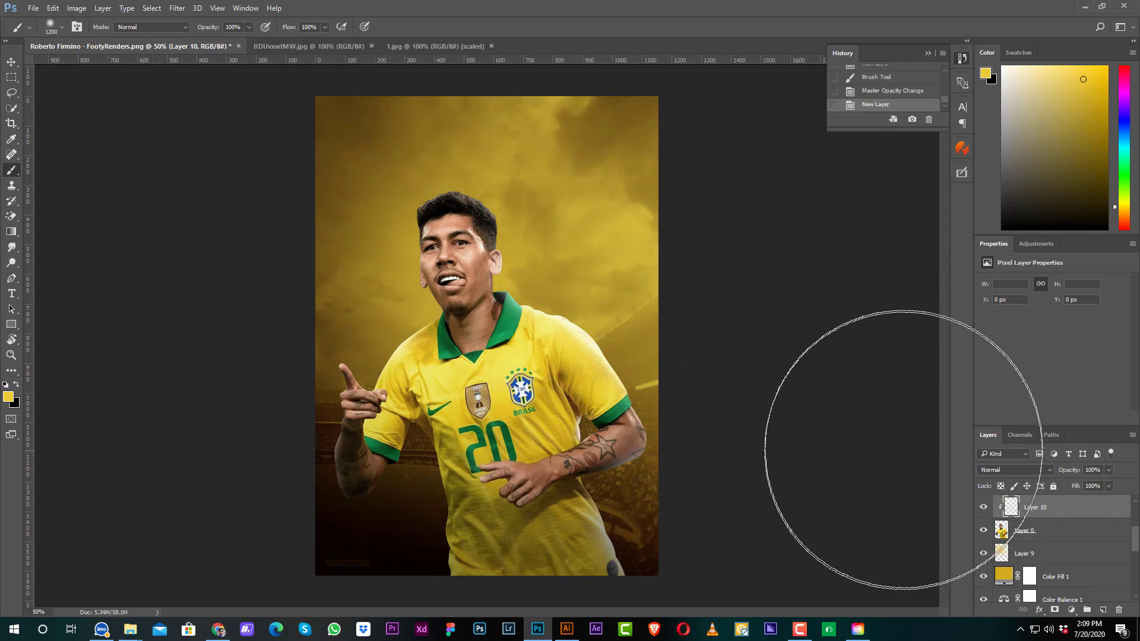
key("p")
key("b")
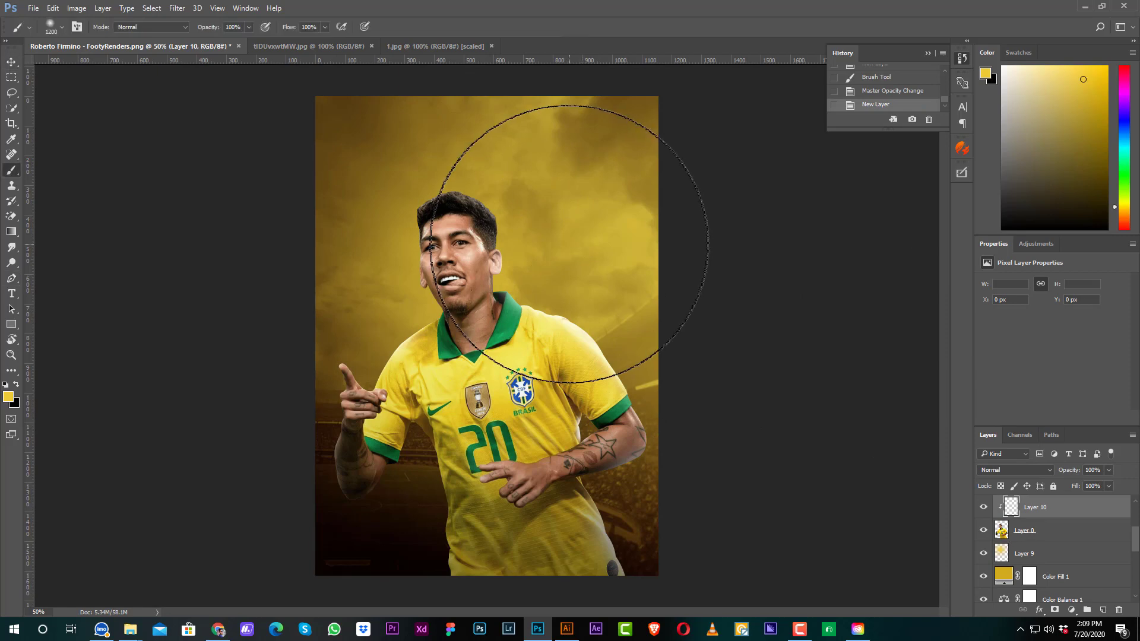
mouse_move(532, 147)
left_mouse_down()
mouse_move(428, 117)
mouse_move(338, 158)
left_mouse_up()
left_click_drag(1066, 465, 1033, 469)
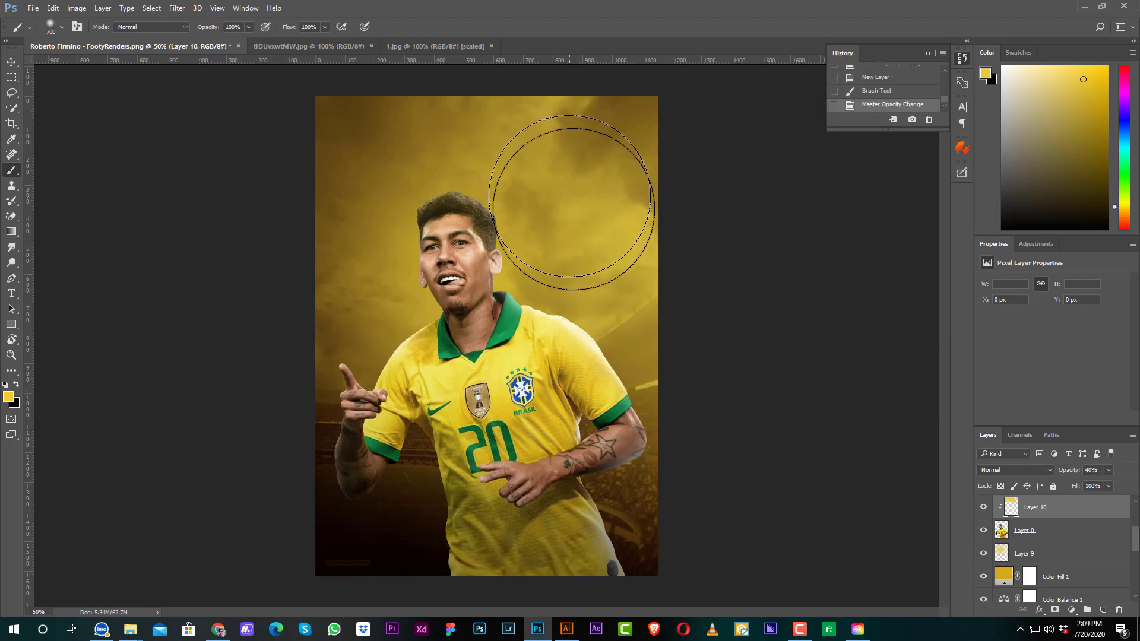
Step: Add more clipped yellow light around the player's head and shoulder with a 700 px brush, and deselect all layers
left_click_drag(542, 145, 326, 305)
left_click(342, 206)
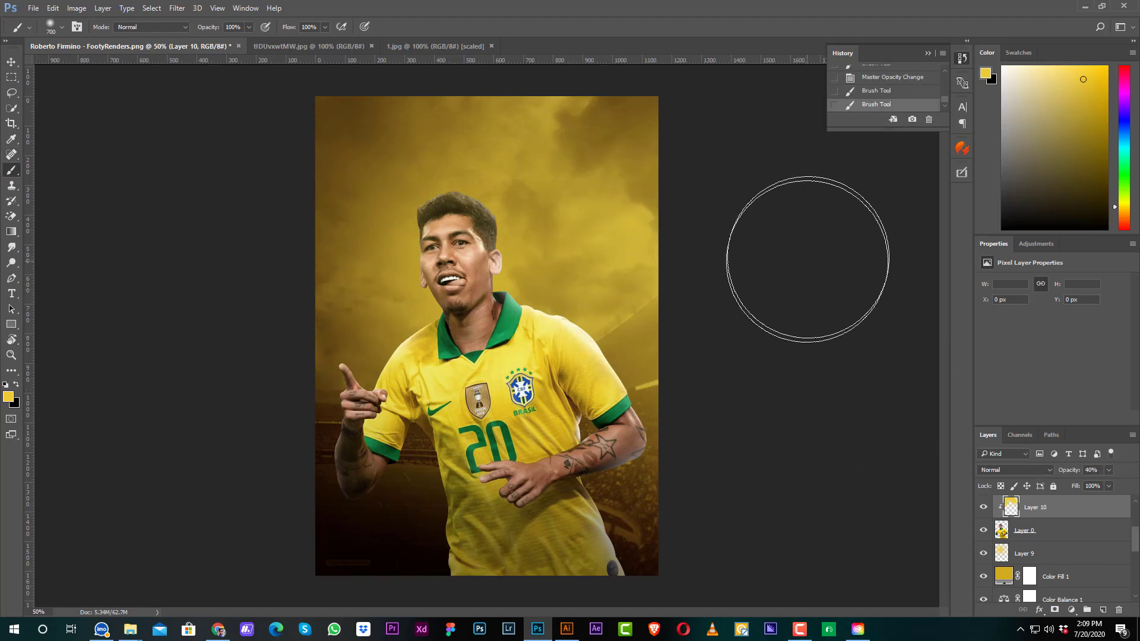
key("ctrl+minus")
key("v")
left_click(774, 313)
key("ctrl+plus")
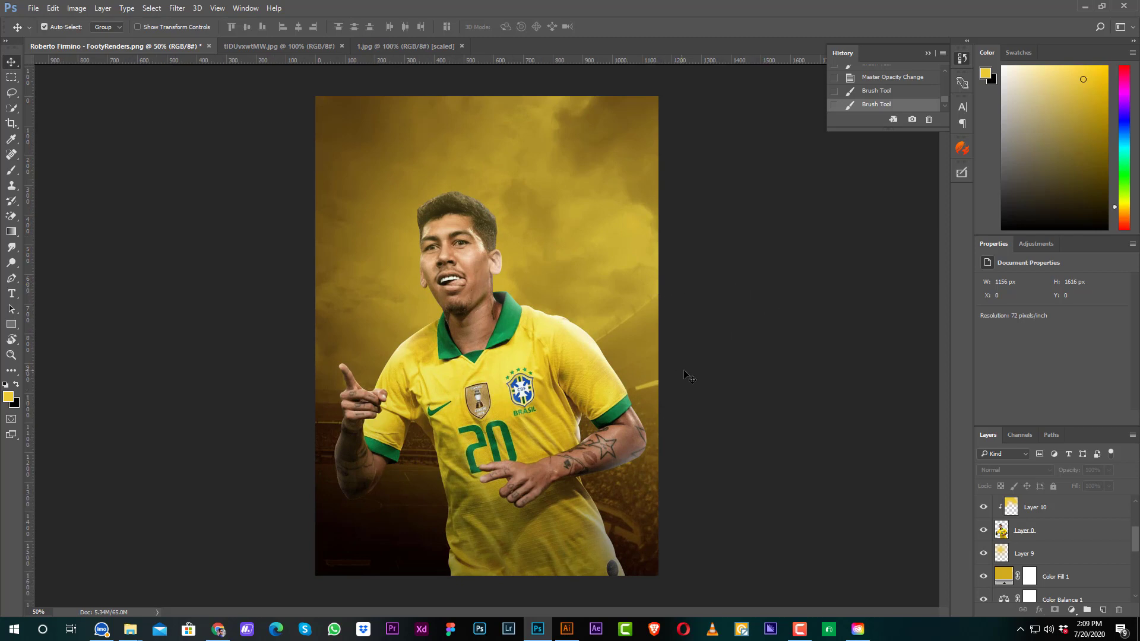
Step: Add another clipped layer directly above the player, try a yellow haze over his pointing arm and lower shirt, and undo the stroke
left_click(1031, 533)
left_click(1103, 614)
key("b")
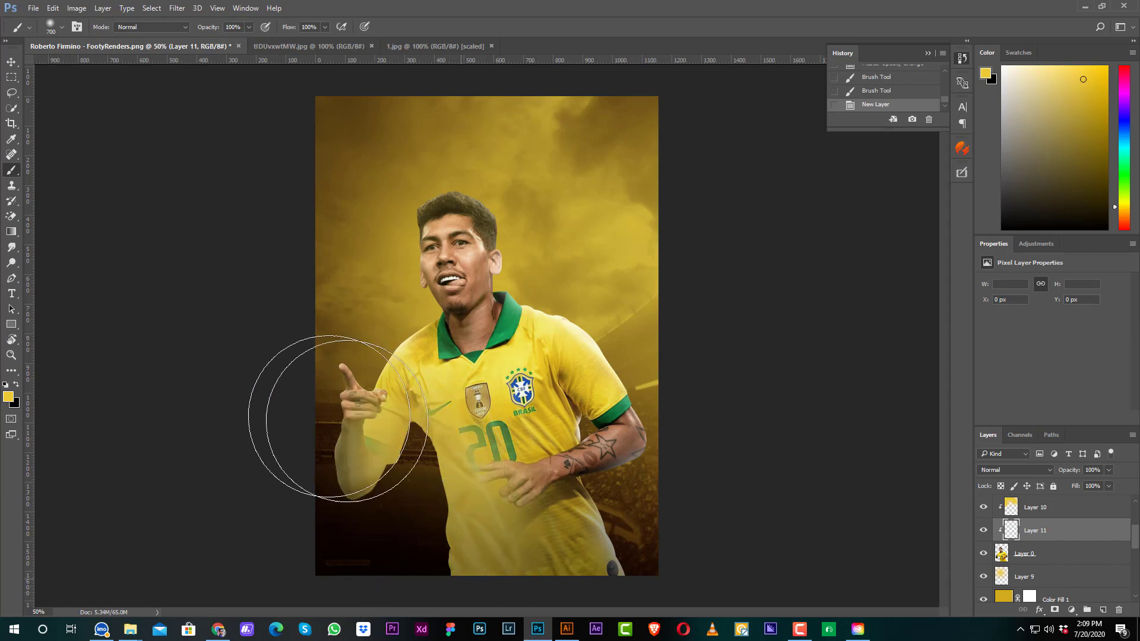
left_click_drag(318, 407, 356, 427)
key("ctrl+z")
Step: Add a new layer above the yellow glow, paint soft black behind the player's lower body and pointing arm, and set its opacity to 64%
left_click(1043, 575)
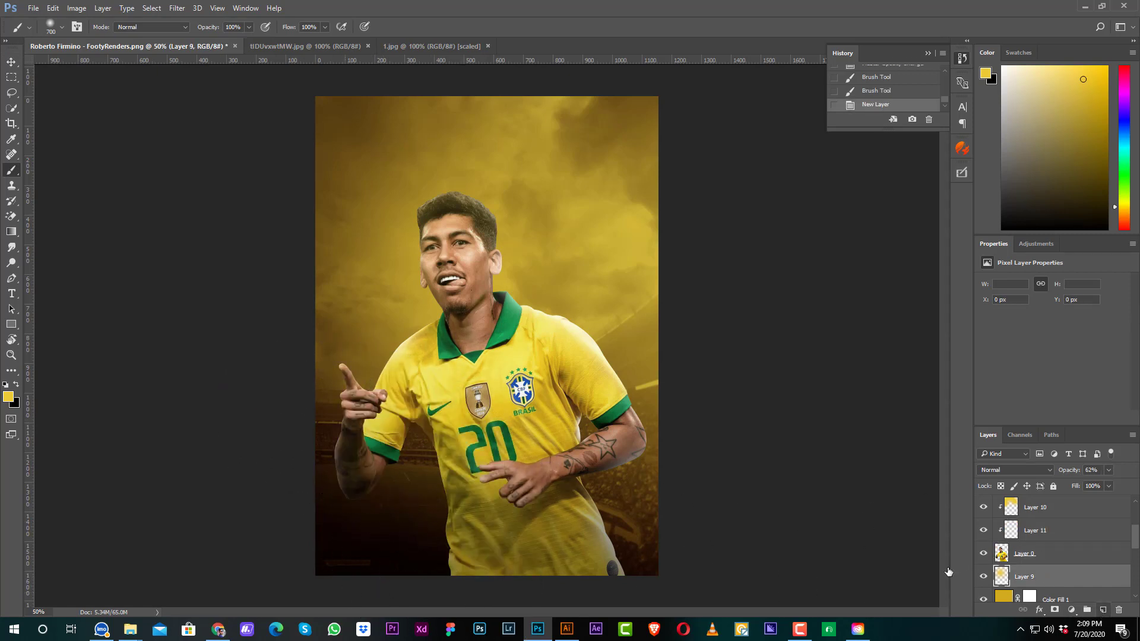
left_click(1103, 610)
key("x")
mouse_move(466, 522)
left_mouse_down()
mouse_move(369, 446)
mouse_move(350, 452)
left_mouse_up()
left_click_drag(1065, 467, 1047, 473)
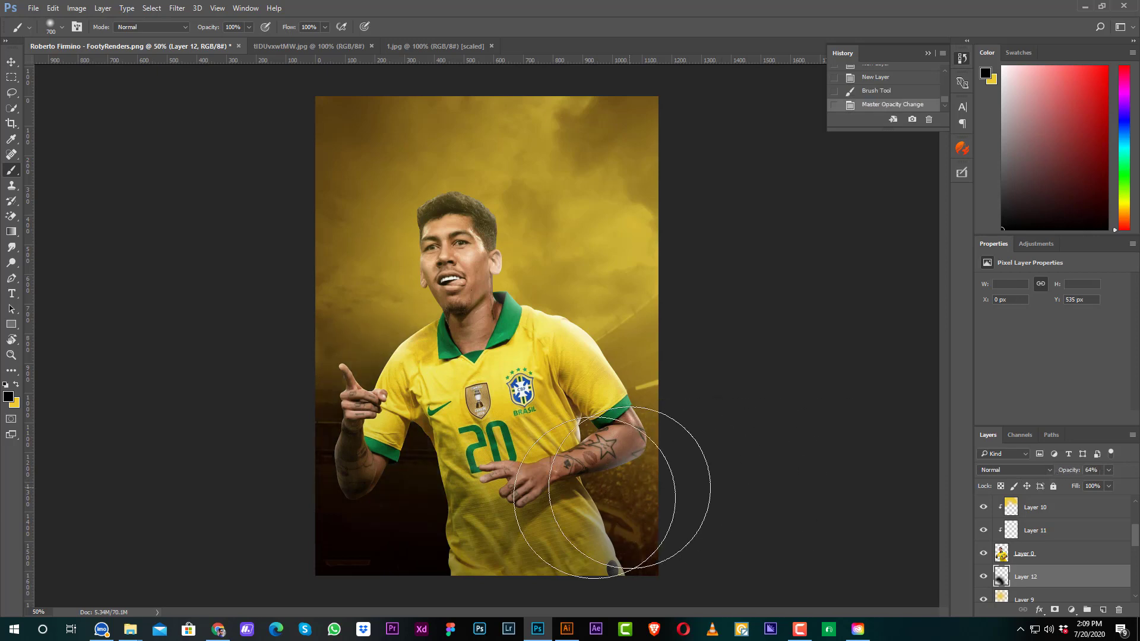
Step: Brush more soft black behind the player's bent forearm and lower shirt, and make Layer 5 the active layer
left_click_drag(666, 471, 656, 547)
key("v")
left_click(827, 451)
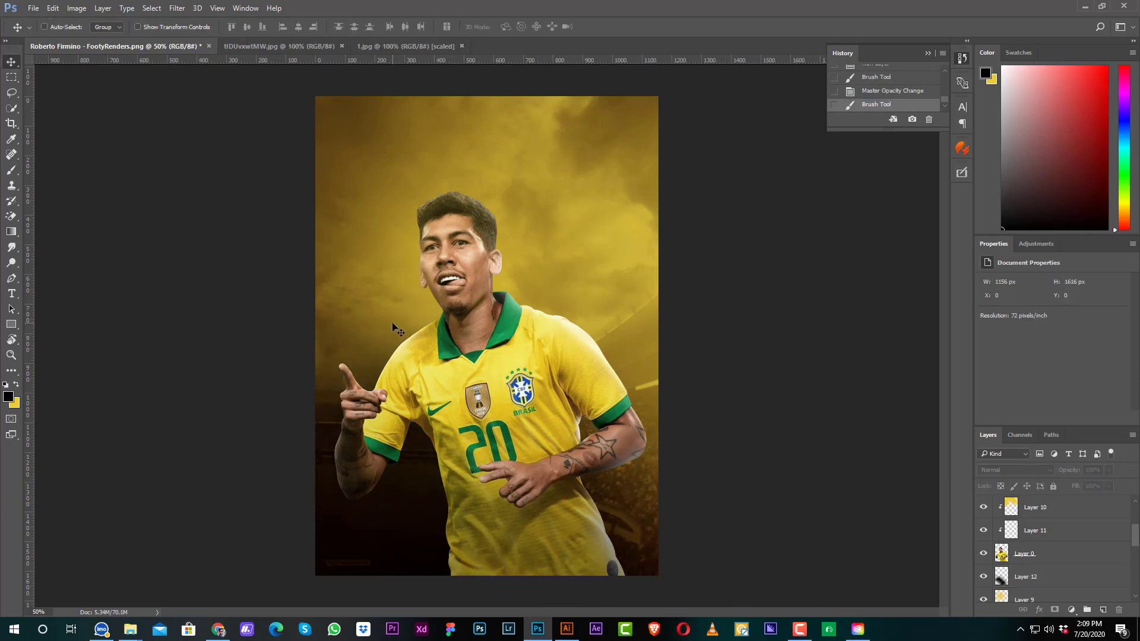
key("ctrl+minus")
key("ctrl+plus")
scroll(1083, 539, "up", 2)
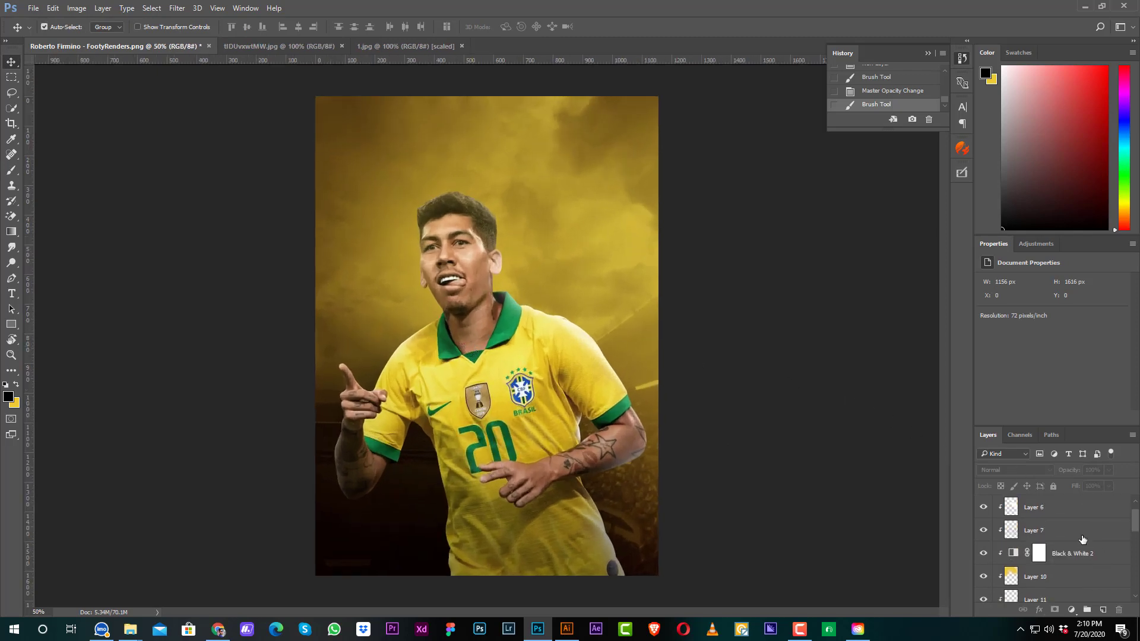
scroll(1083, 539, "up", 1)
left_click(1067, 509)
left_click(1071, 610)
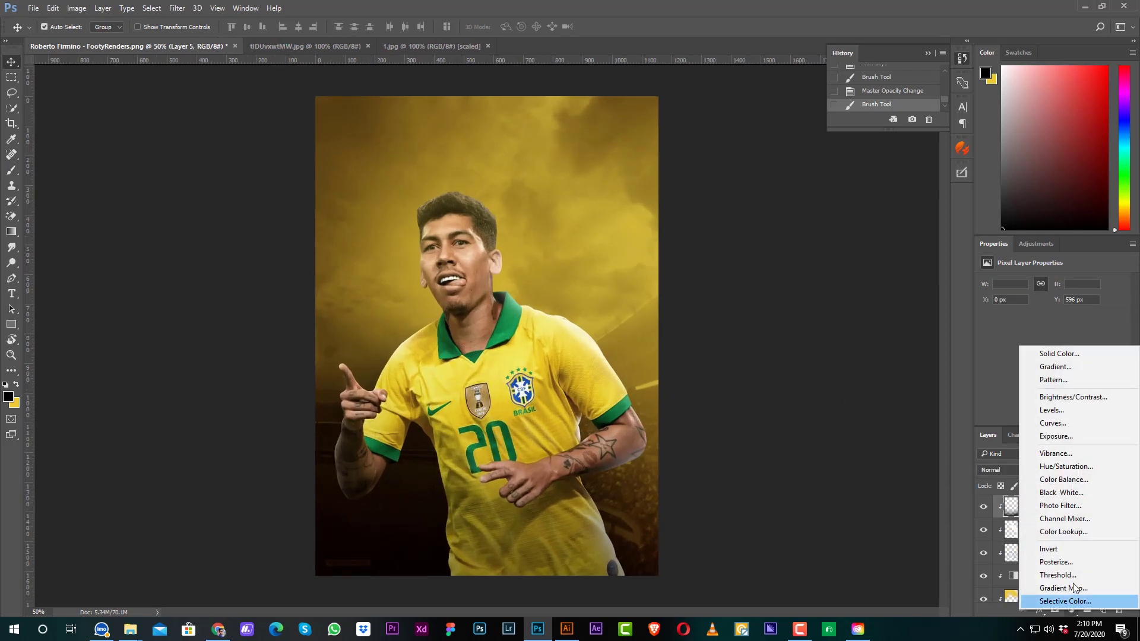
left_click(1064, 480)
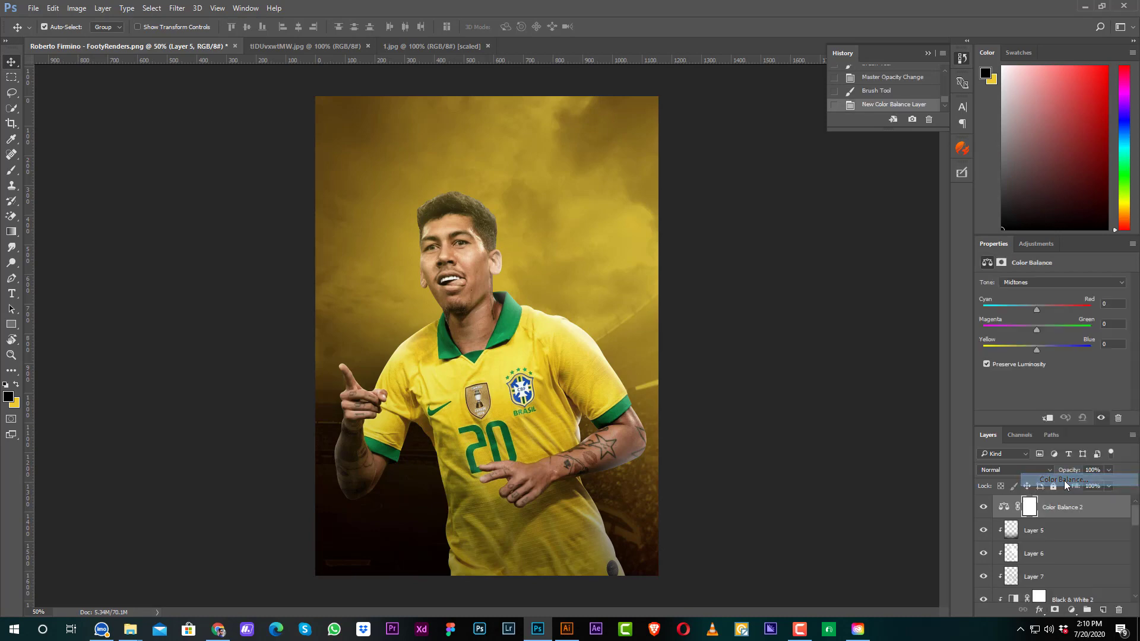
key("ctrl+z")
Step: Add a Black & White adjustment layer above Layer 5 and set its blend mode to Multiply
left_click(1071, 610)
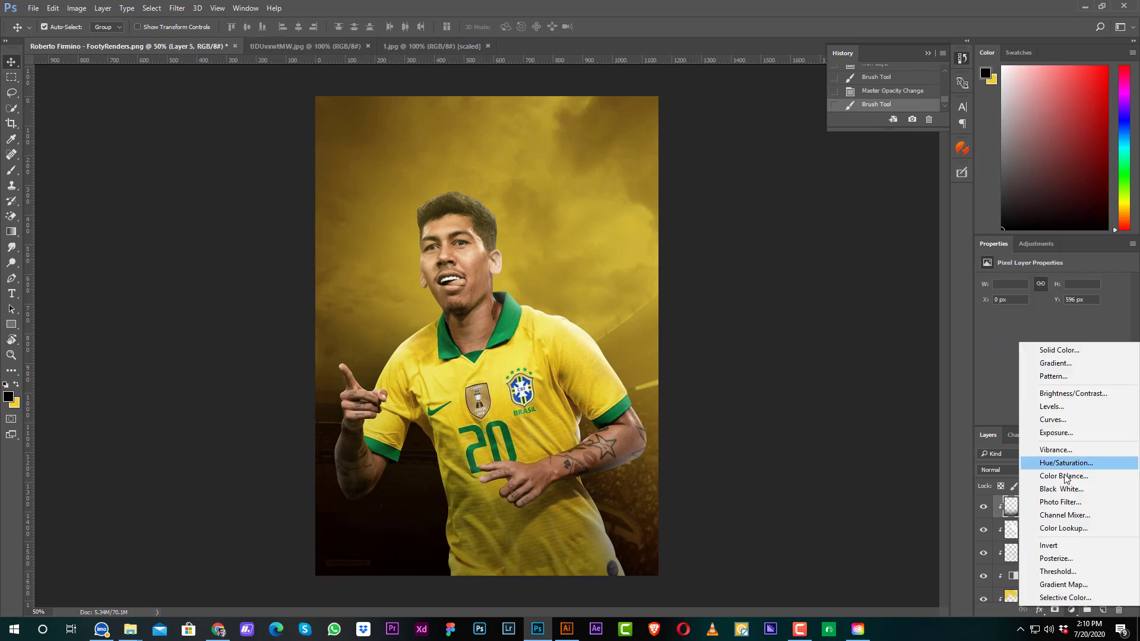
left_click(1069, 493)
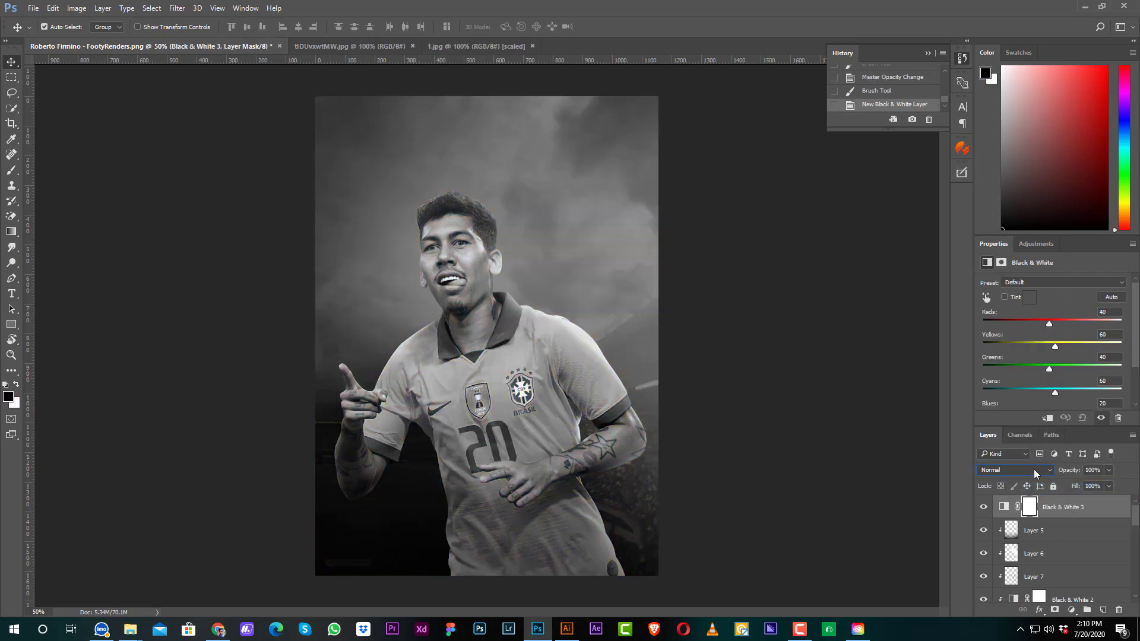
scroll(1034, 469, "down", 3)
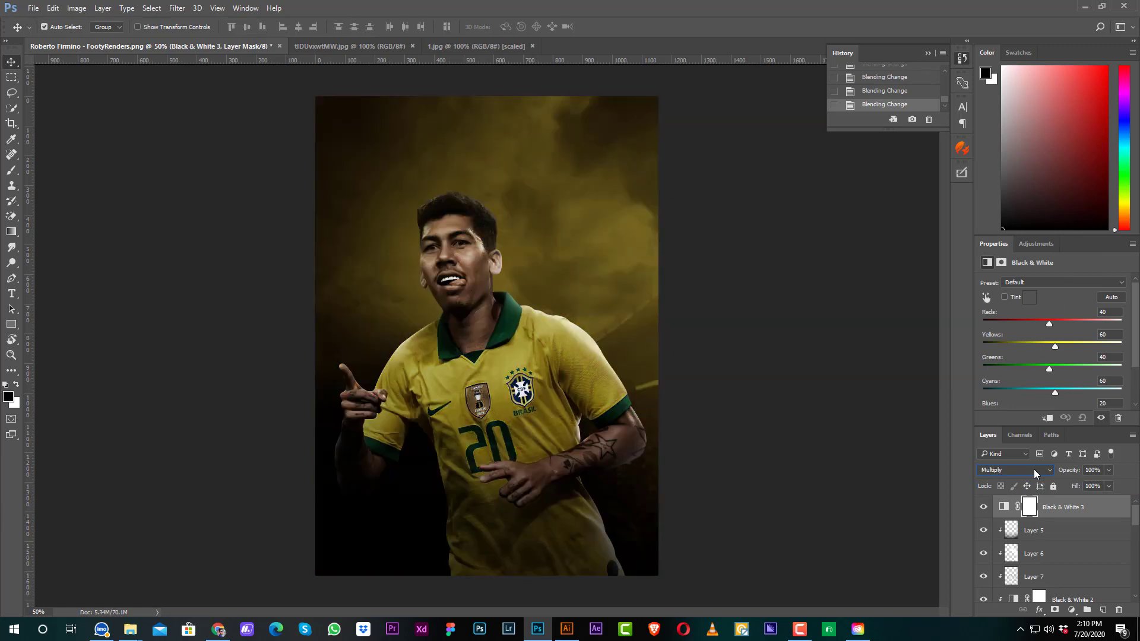
Step: Mask the Black & White adjustment off the player's face, torso and arms with a soft 700 px black brush
key("ctrl+2")
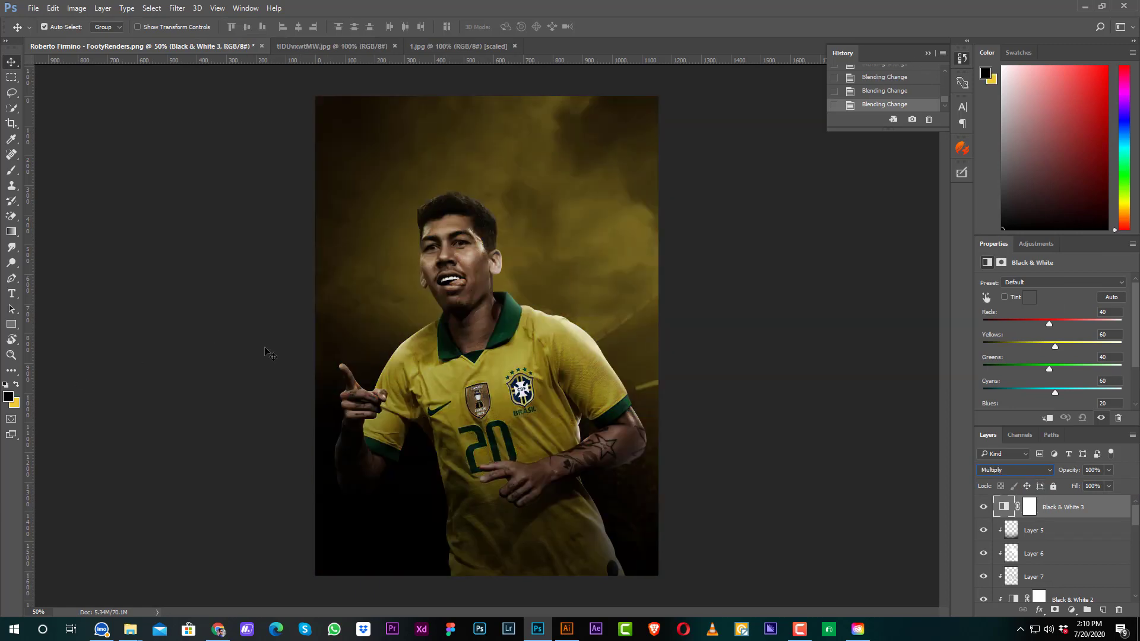
left_click(1030, 514)
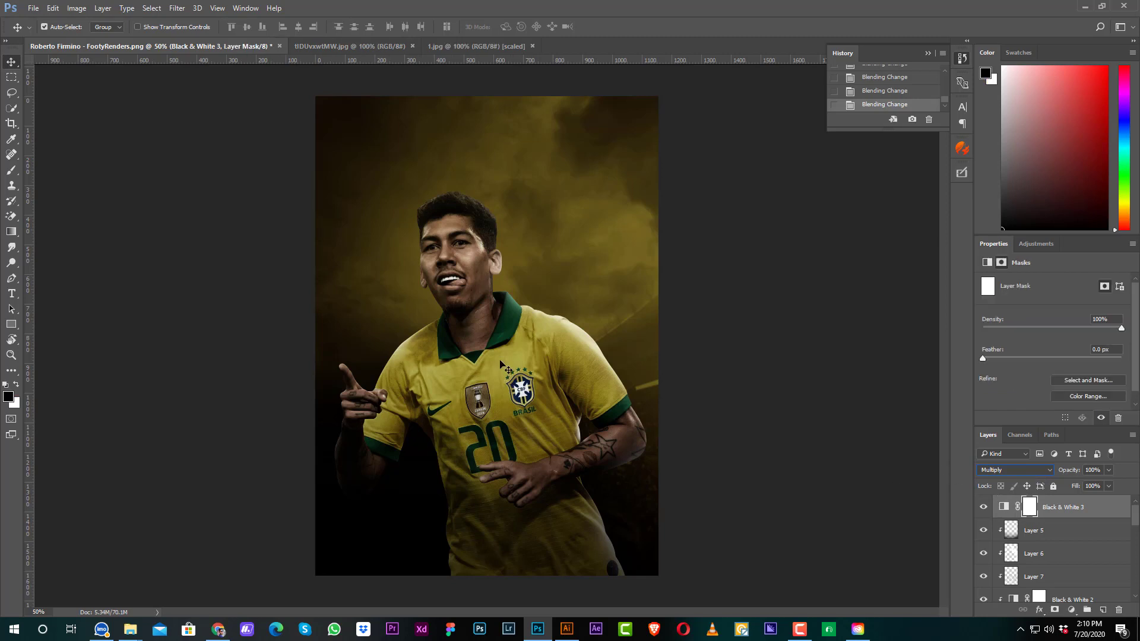
left_click(11, 170)
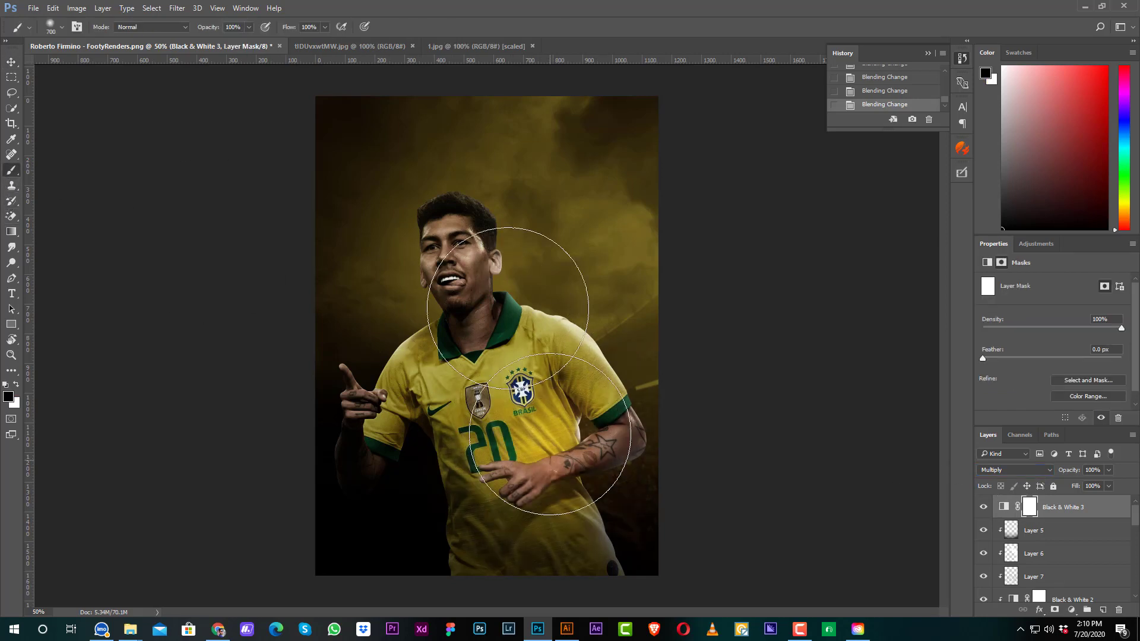
left_click_drag(549, 434, 483, 256)
left_click_drag(461, 344, 428, 402)
left_click(416, 417)
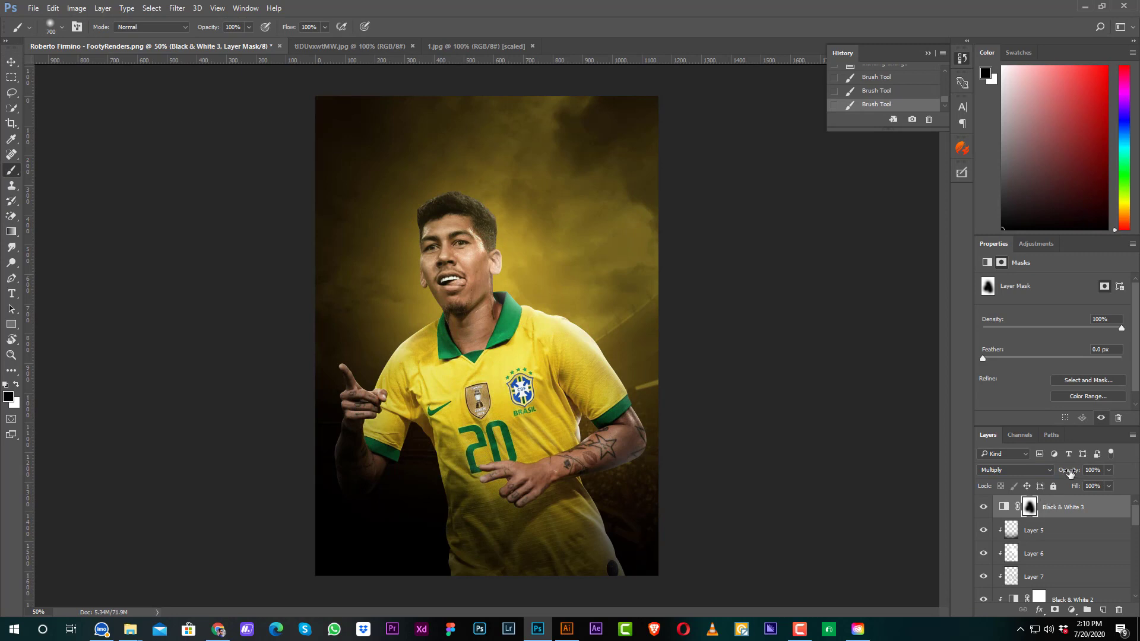
Step: Lower the opacity of the masked Black & White adjustment layer and deselect all layers
left_click_drag(1069, 472, 1034, 471)
key("v")
left_click(777, 535, "ctrl")
left_click(747, 465, "ctrl")
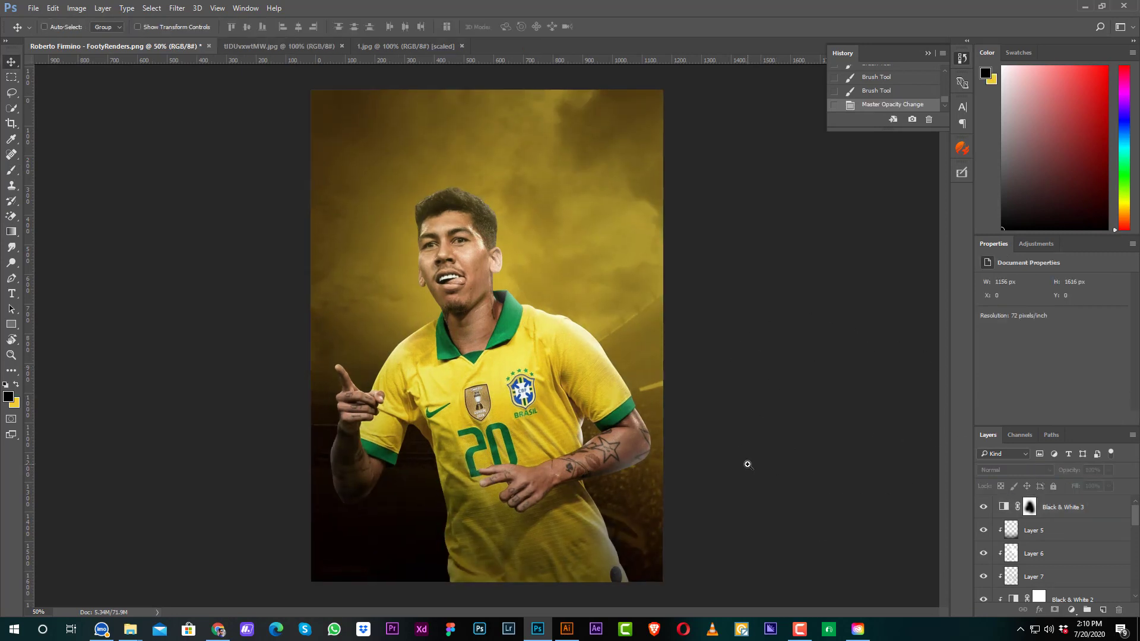
key("ctrl+plus")
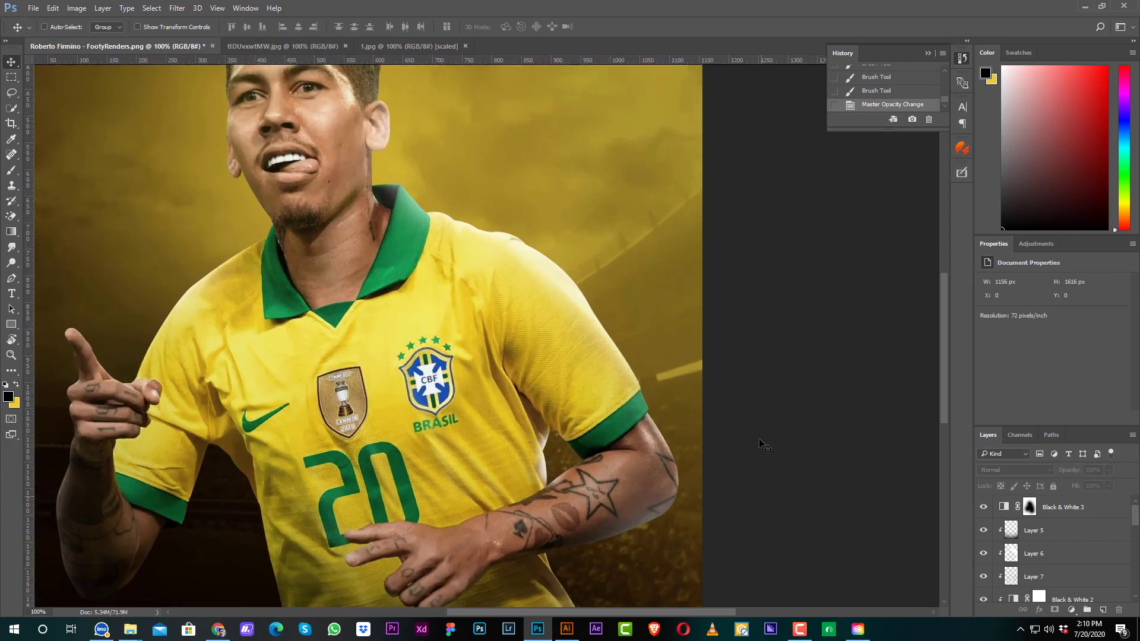
key("ctrl+minus")
key("ctrl+minus")
Step: Add a clipped Curves adjustment directly above the player layer and pull its midtones down to darken him
scroll(1075, 582, "down", 3)
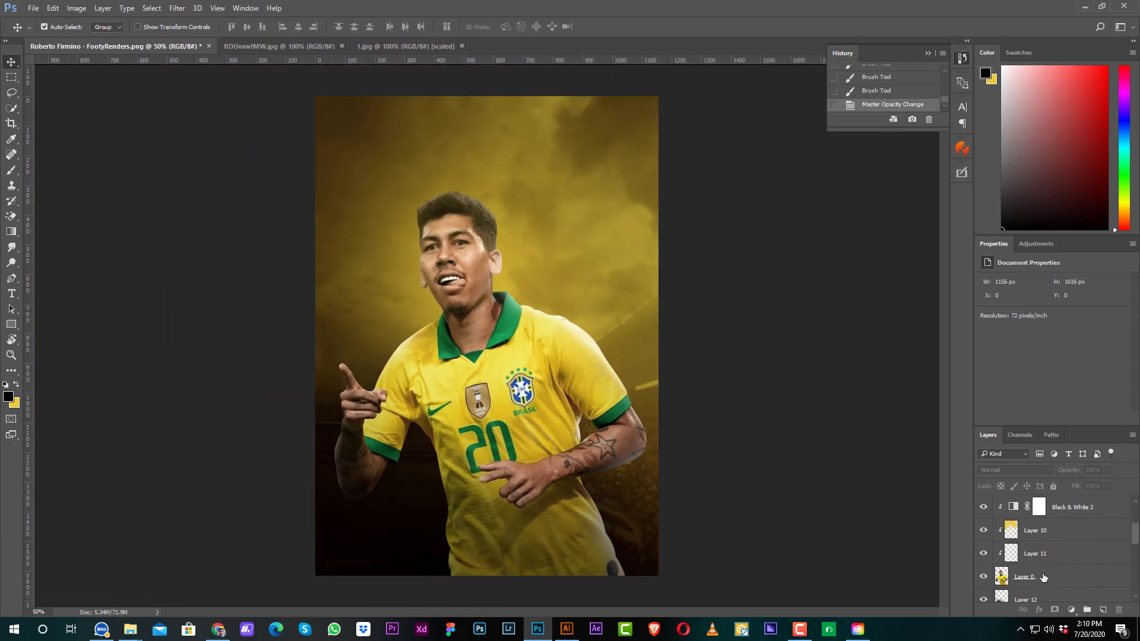
left_click(1044, 577)
left_click(1071, 610)
left_click(1052, 421)
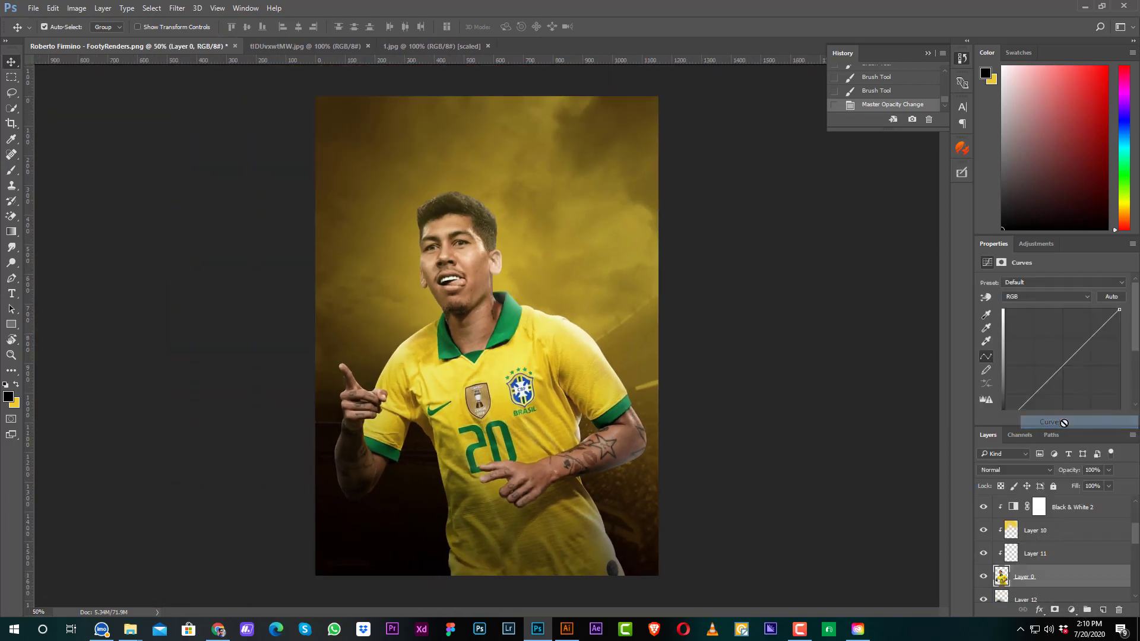
left_click_drag(1069, 353, 1071, 373)
Step: Paint soft black on the Curves mask over the player's face, sleeve, chest and lower shirt, and deselect all layers
left_click(1034, 580)
key("b")
left_click(463, 293)
left_click(587, 405)
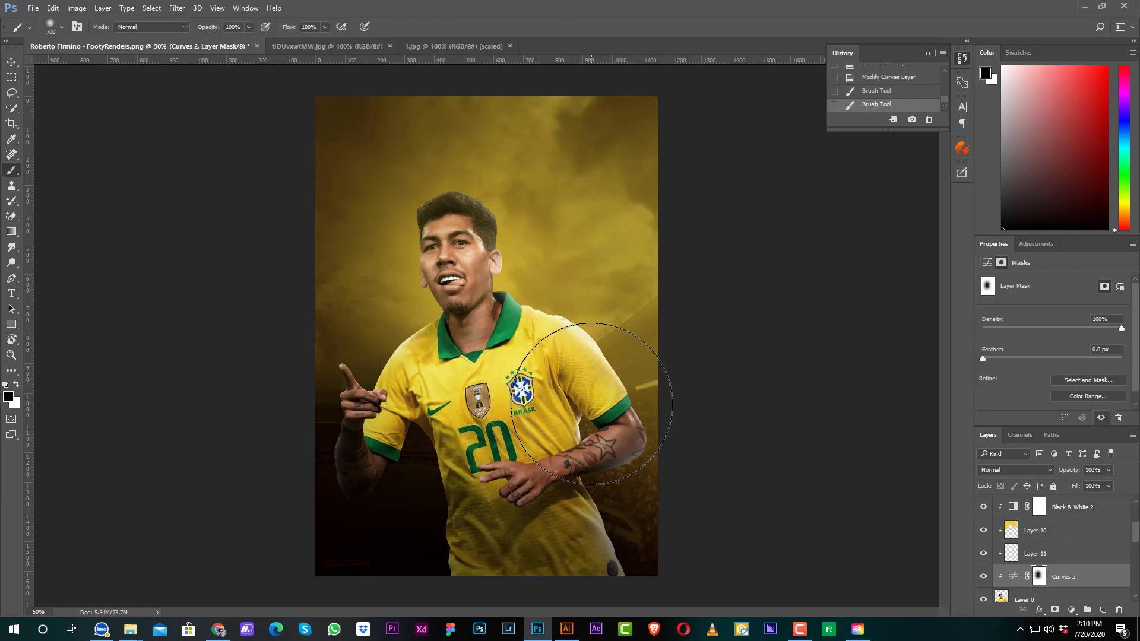
left_click(459, 424)
left_click(407, 439)
left_click(488, 542)
key("v")
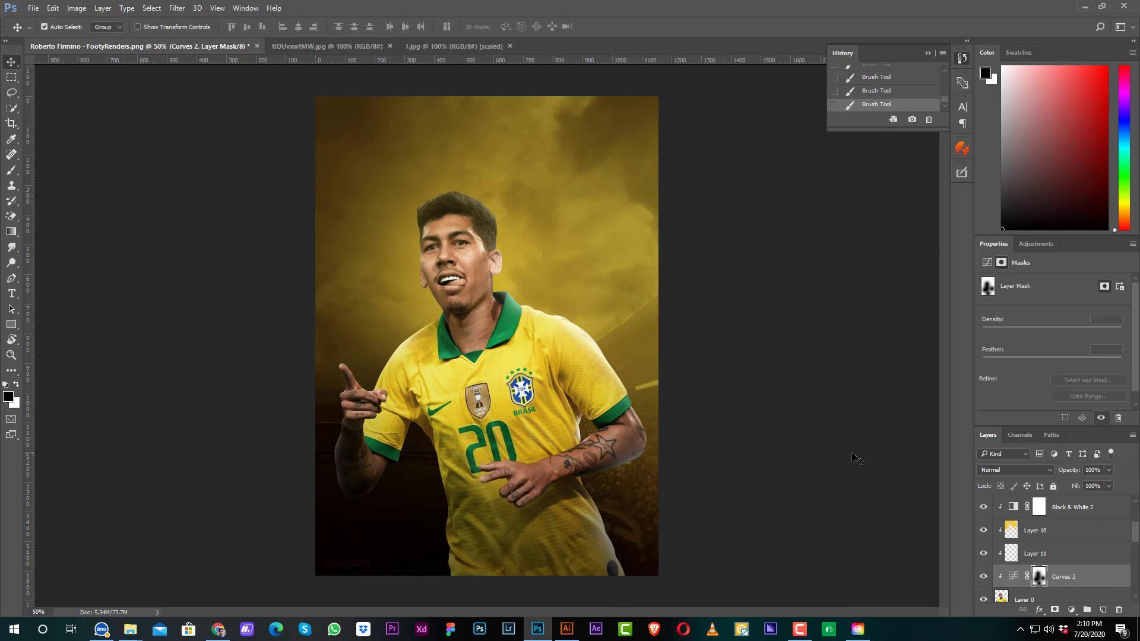
left_click(856, 459)
key("ctrl+minus")
key("ctrl+plus")
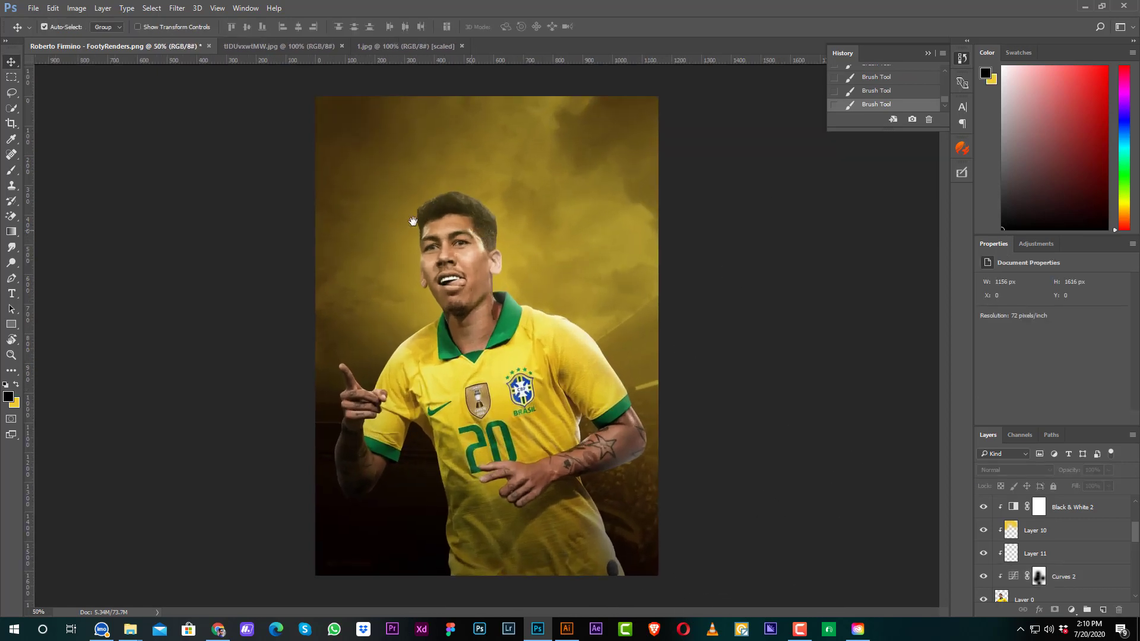
Step: Add the placeholder text "dfdfdfdfd" above the player's head and scale it up to 52.21 pt
key("t")
left_click(392, 164)
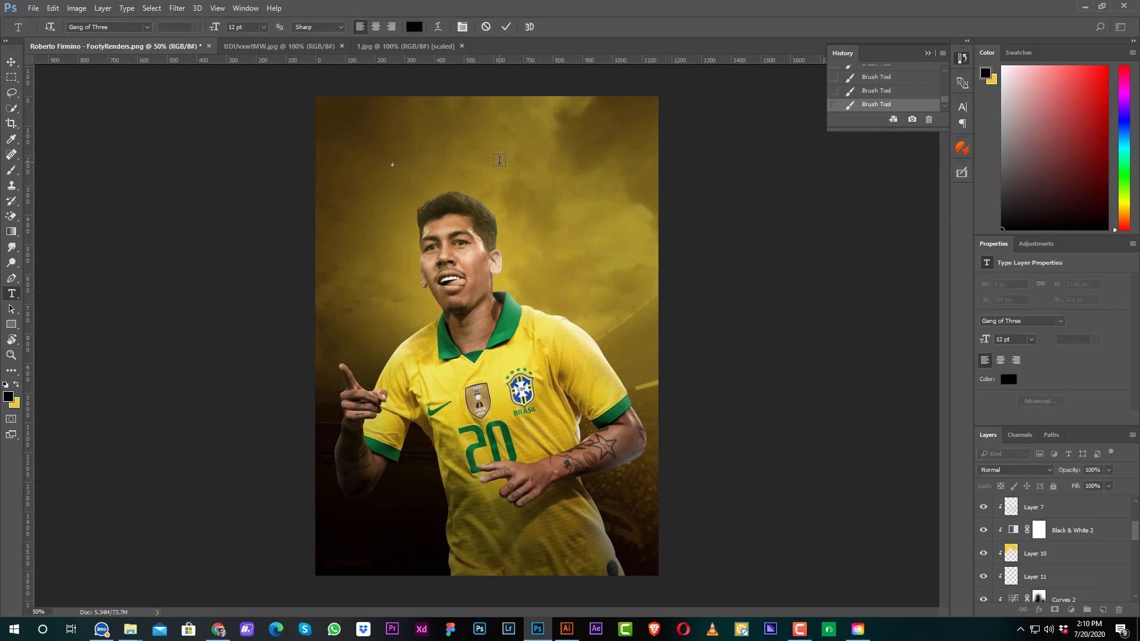
type("r")
key("ctrl+Return")
key("ctrl+t")
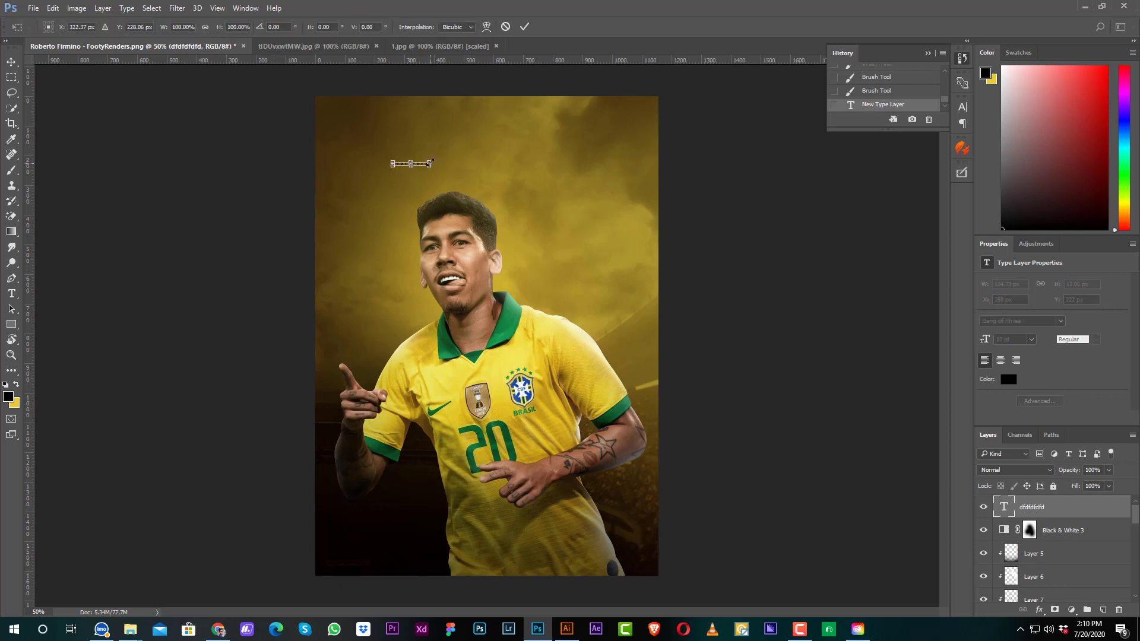
left_click_drag(430, 162, 549, 128)
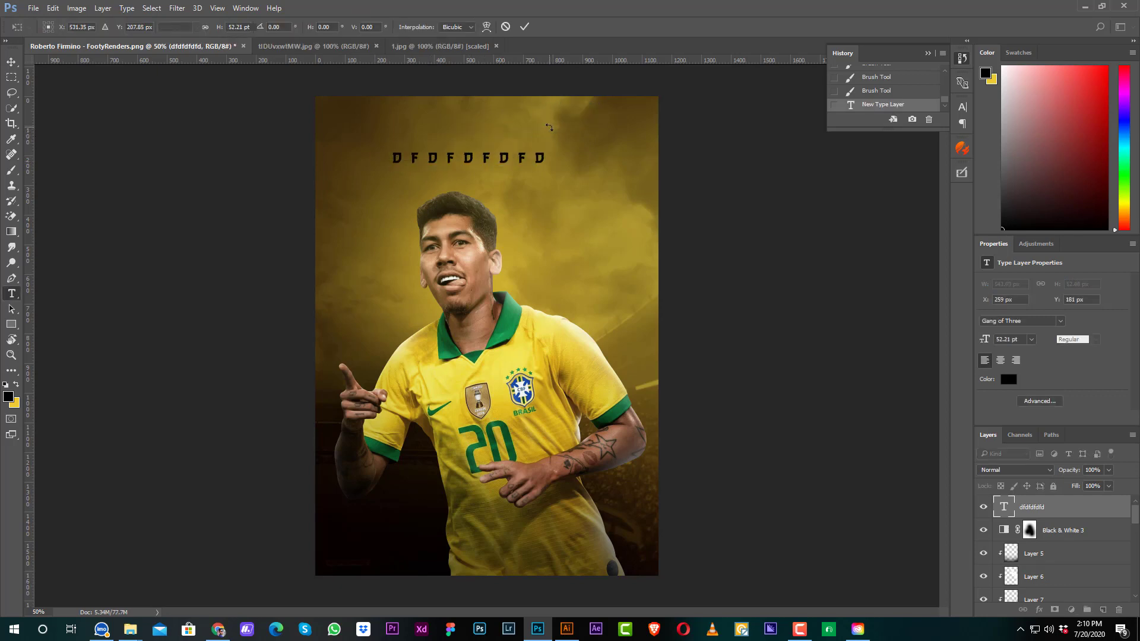
key("Return")
Step: Change the placeholder text's font to Nexa Black
left_click(503, 162)
key("ctrl+a")
key("ctrl+t")
key("ctrl+h")
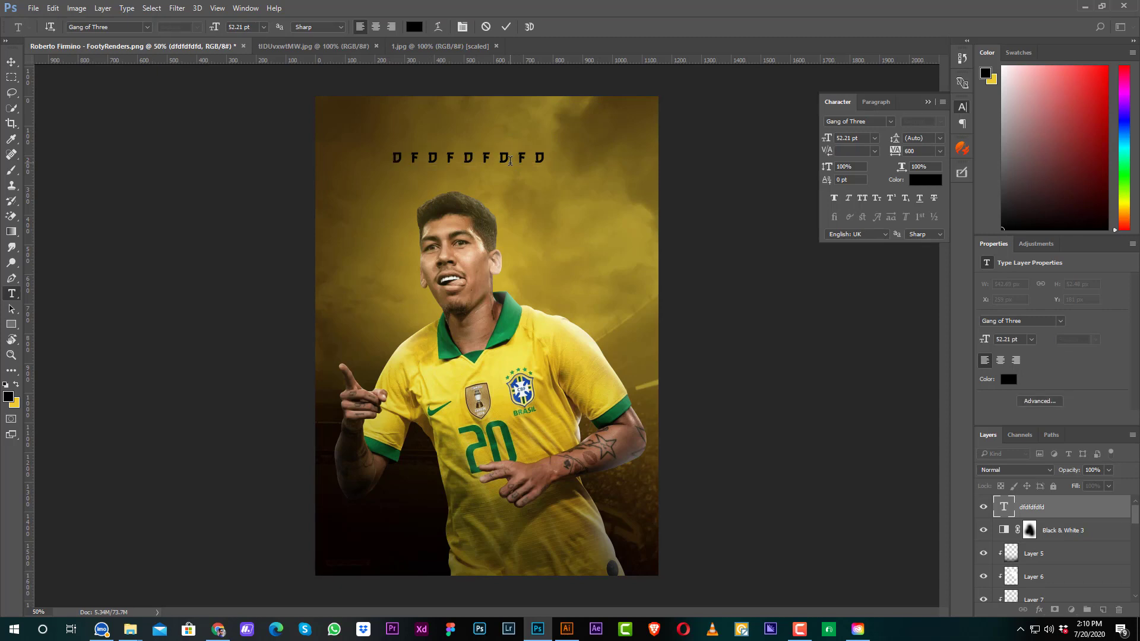
key("ctrl+Return")
left_click(868, 123)
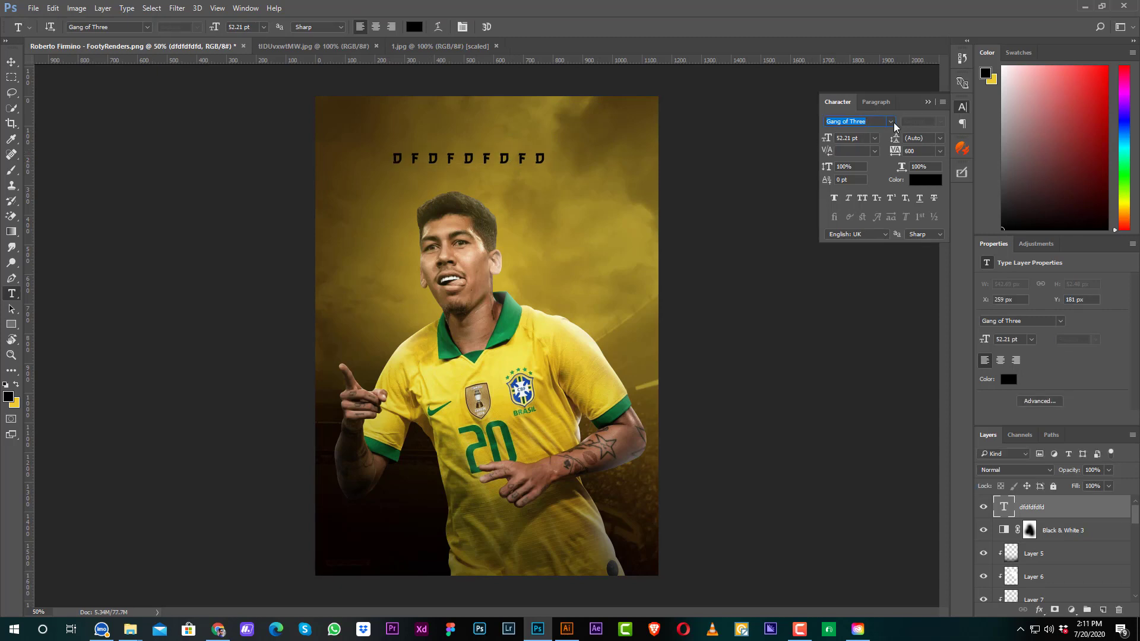
left_click(892, 122)
type("nex")
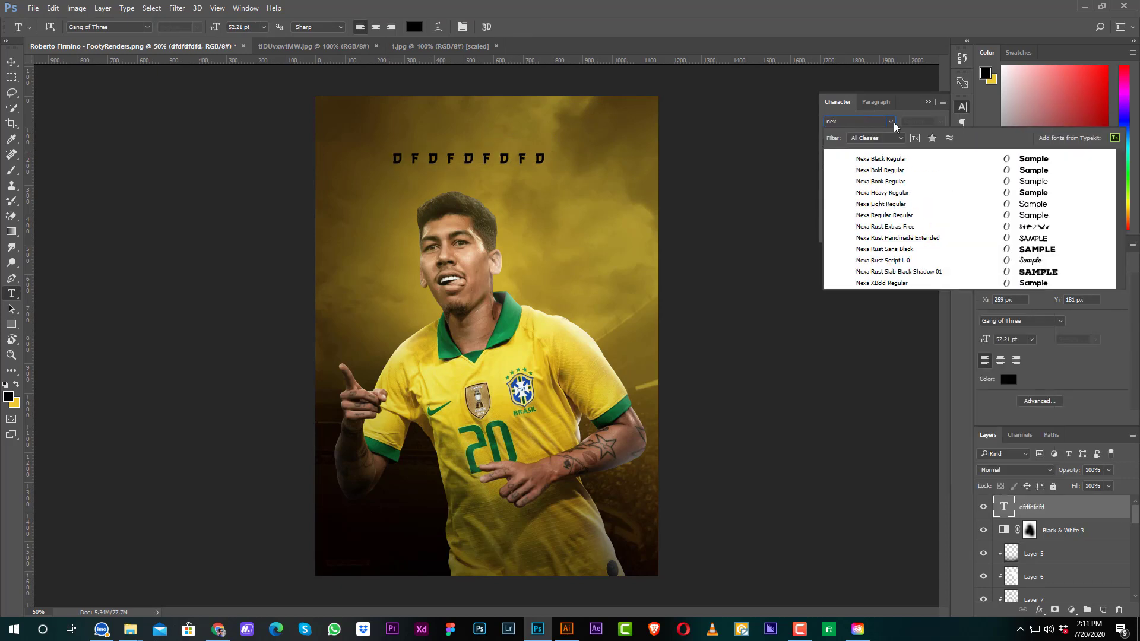
left_click(937, 160)
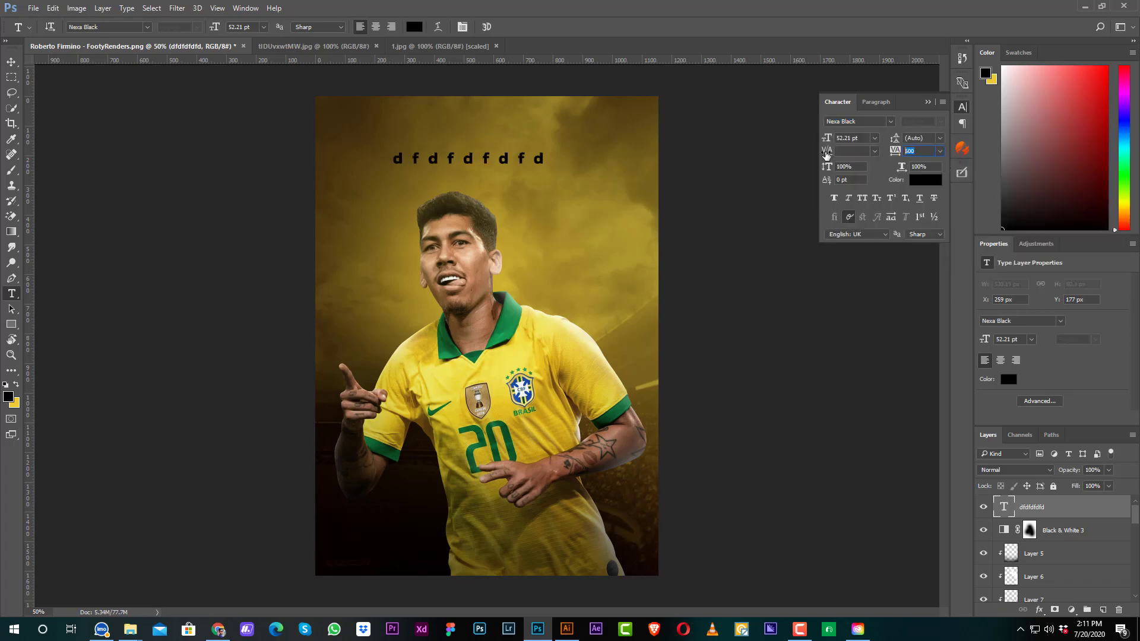
Step: Set the placeholder text's tracking to 0 and turn on all caps
type("0")
key("Return")
left_click(862, 198)
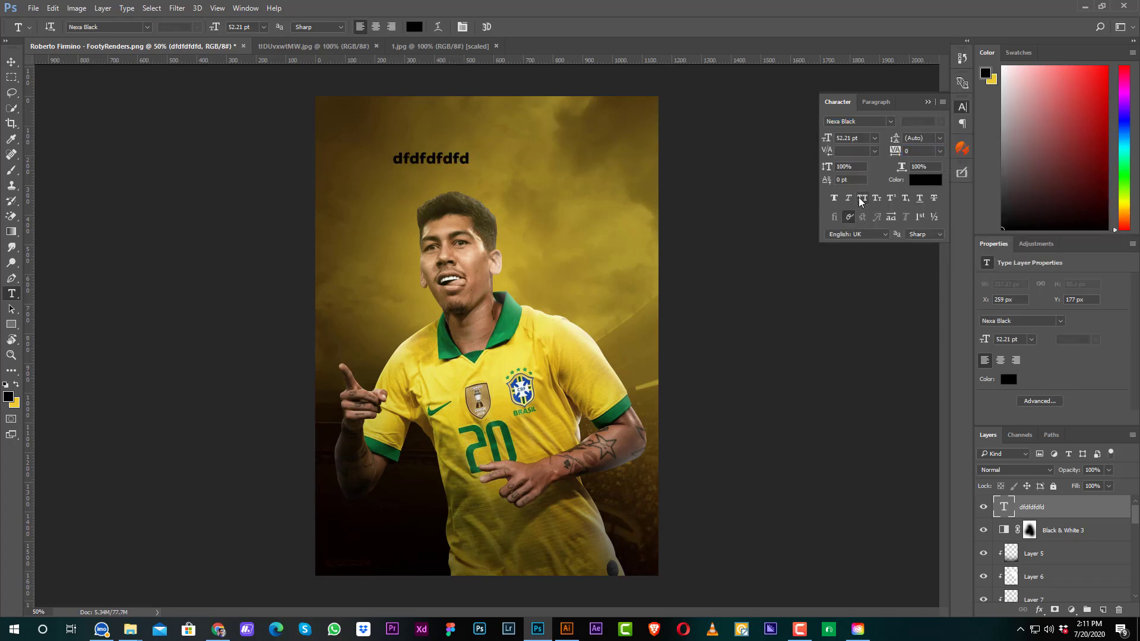
Step: Replace the placeholder text with "REBERTO FIRMINO"
double_click(433, 159)
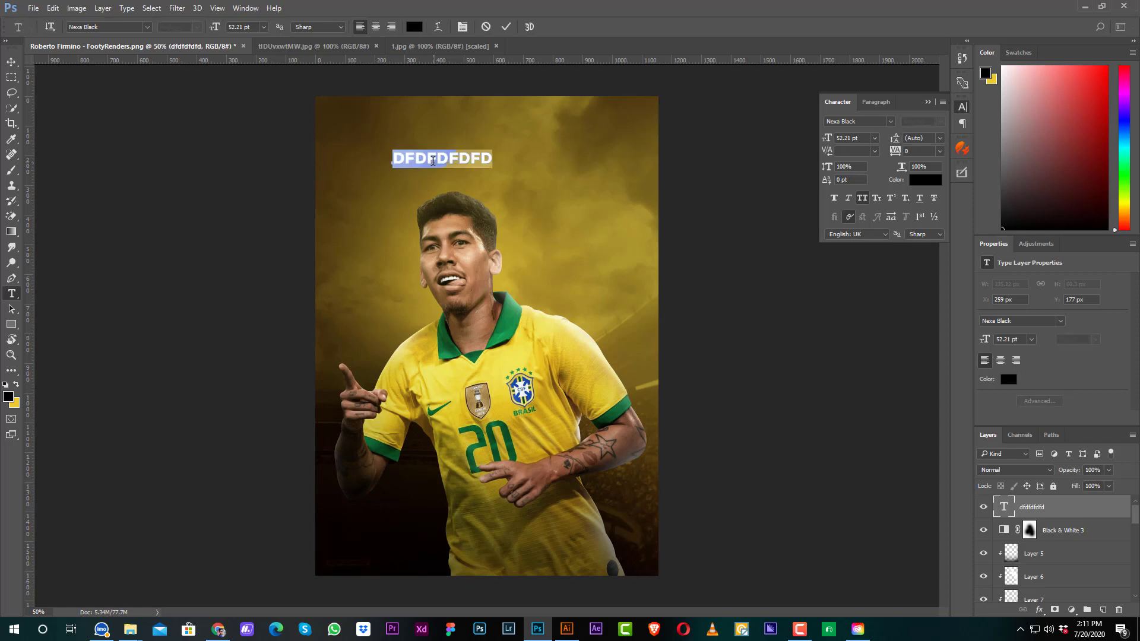
type("REBERTO FIRMINO")
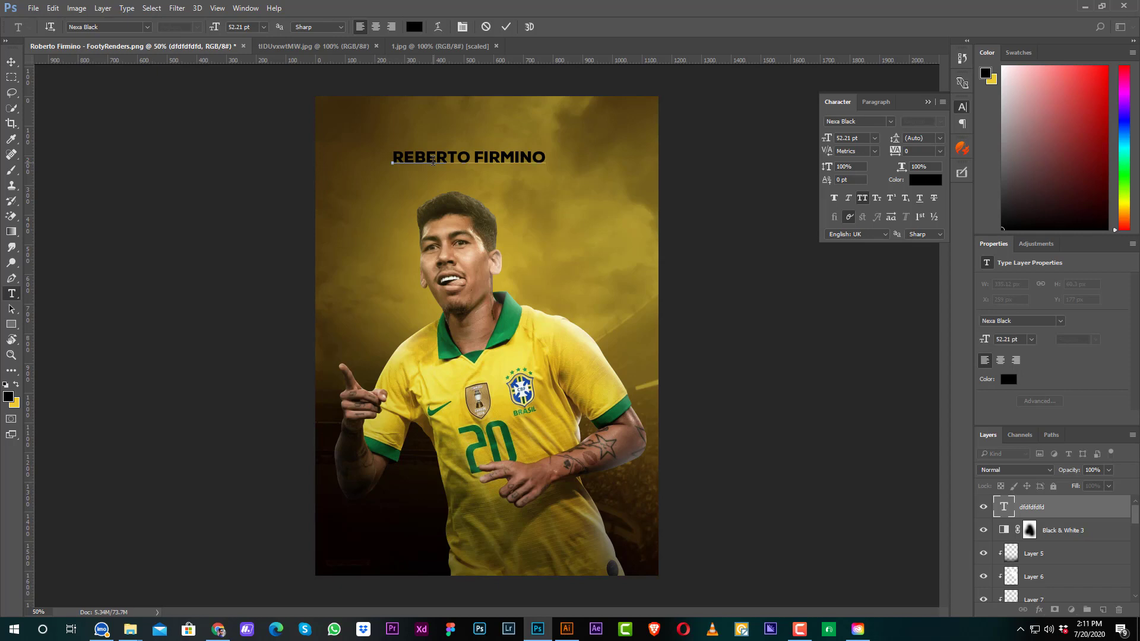
key("ctrl+Return")
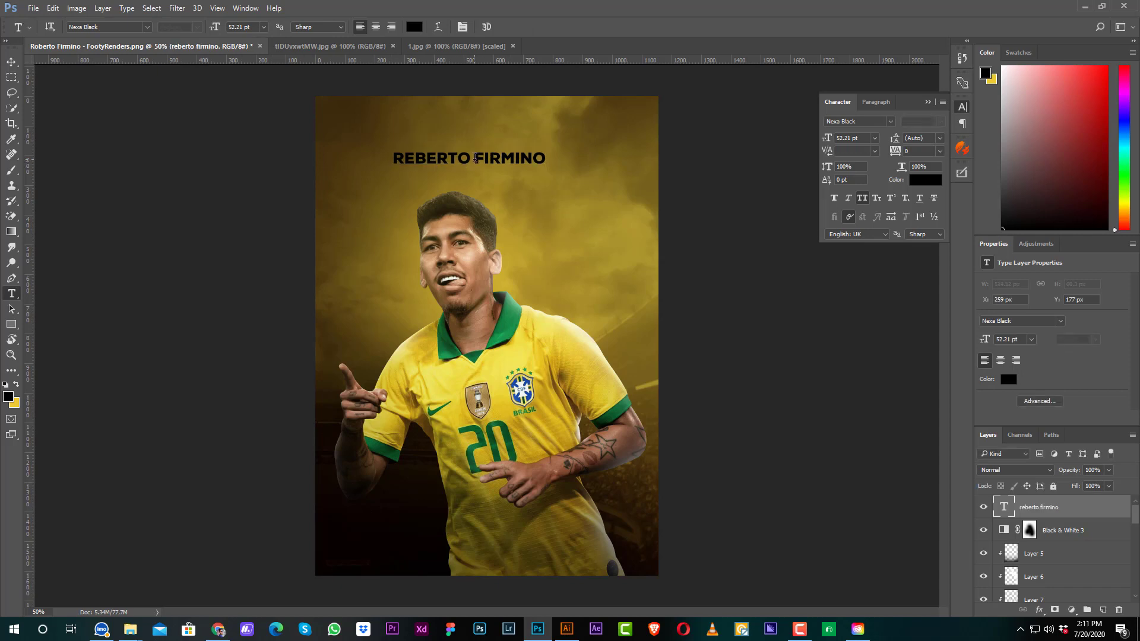
Step: Delete the word "FIRMINO" from the title, keeping only "REBERTO"
left_click_drag(475, 158, 545, 158)
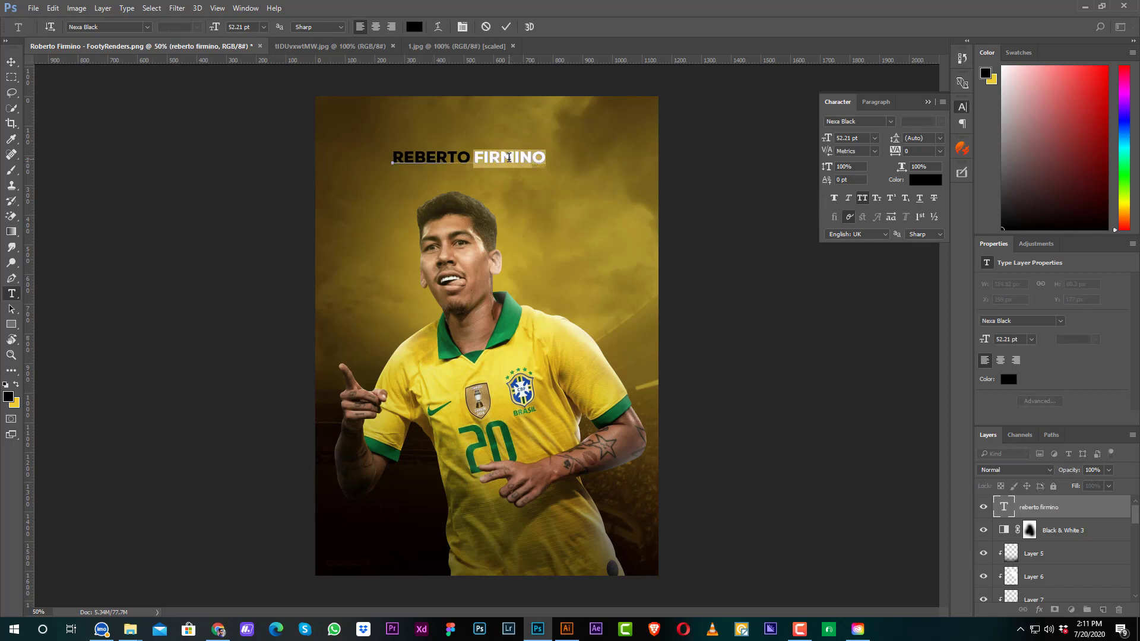
key("BackSpace")
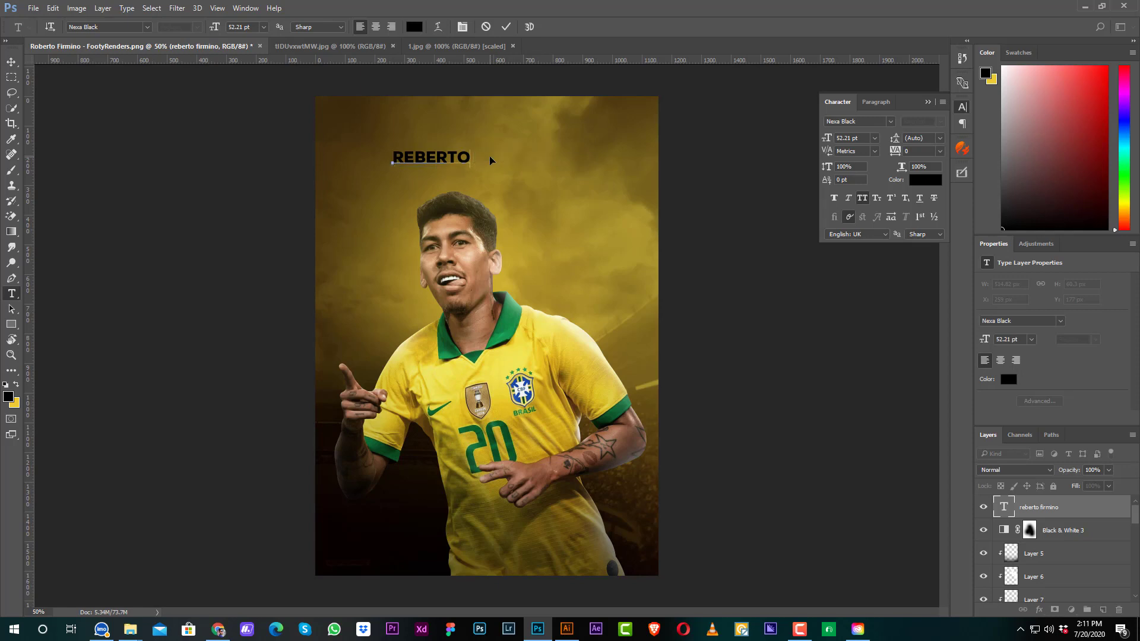
key("ctrl+Return")
Step: Duplicate the "REBERTO" text directly below itself and change the copy to "FIRMINO"
key("v")
left_click_drag(462, 165, 461, 185)
key("t")
double_click(457, 182)
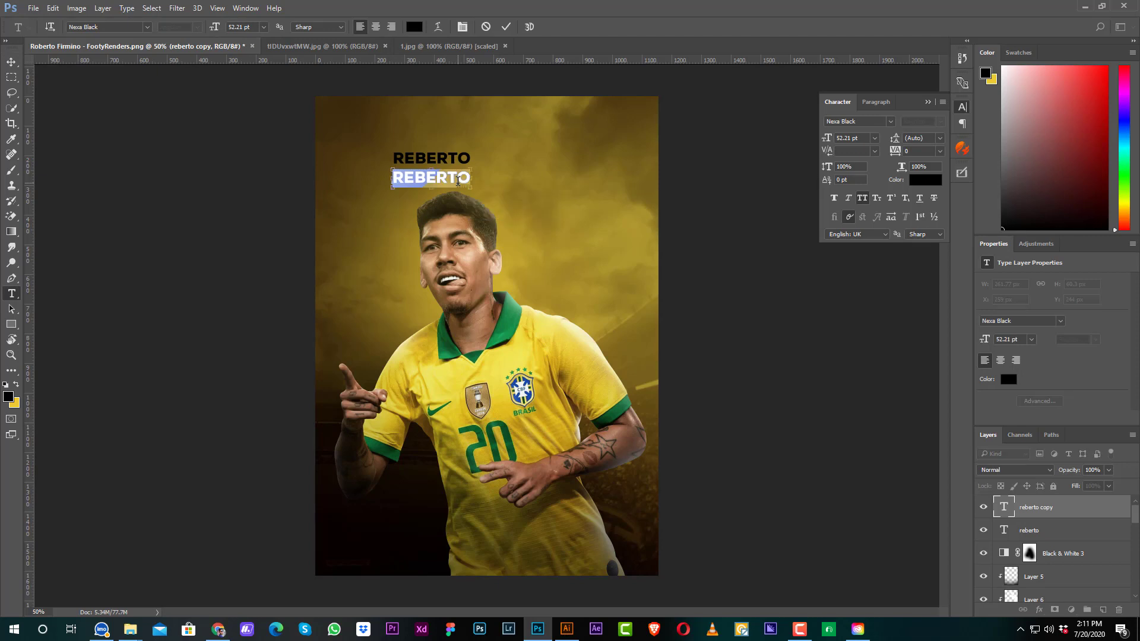
type("firmino")
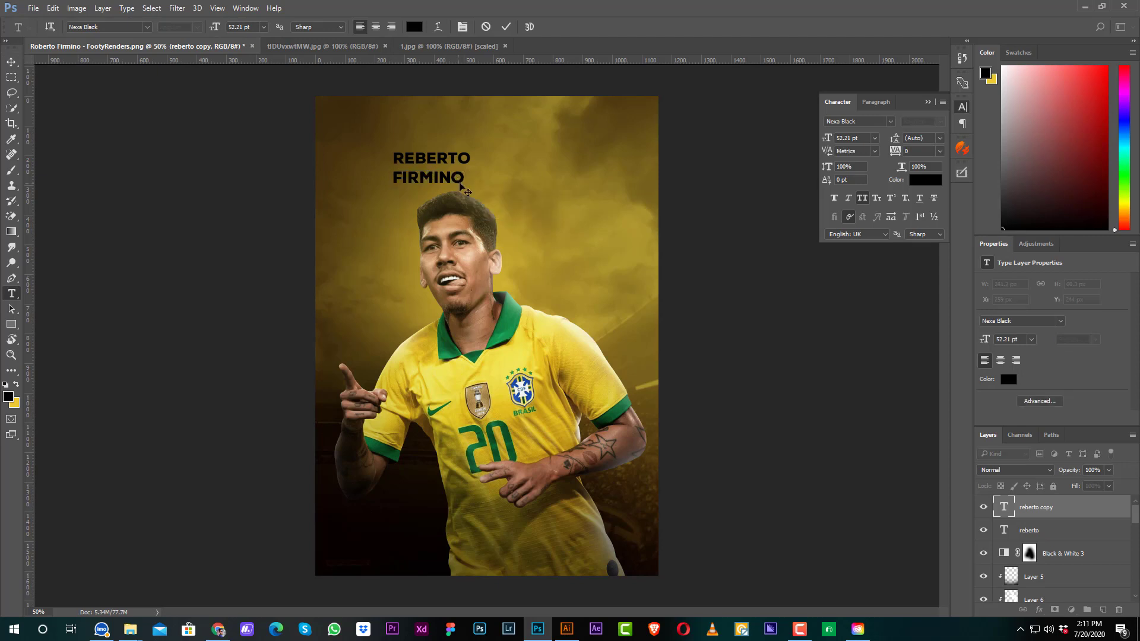
key("ctrl+Return")
Step: Scale the "FIRMINO" text to 206.42 pt so it spans most of the poster's width above the player's head
key("ctrl+t")
left_click_drag(463, 171, 587, 172)
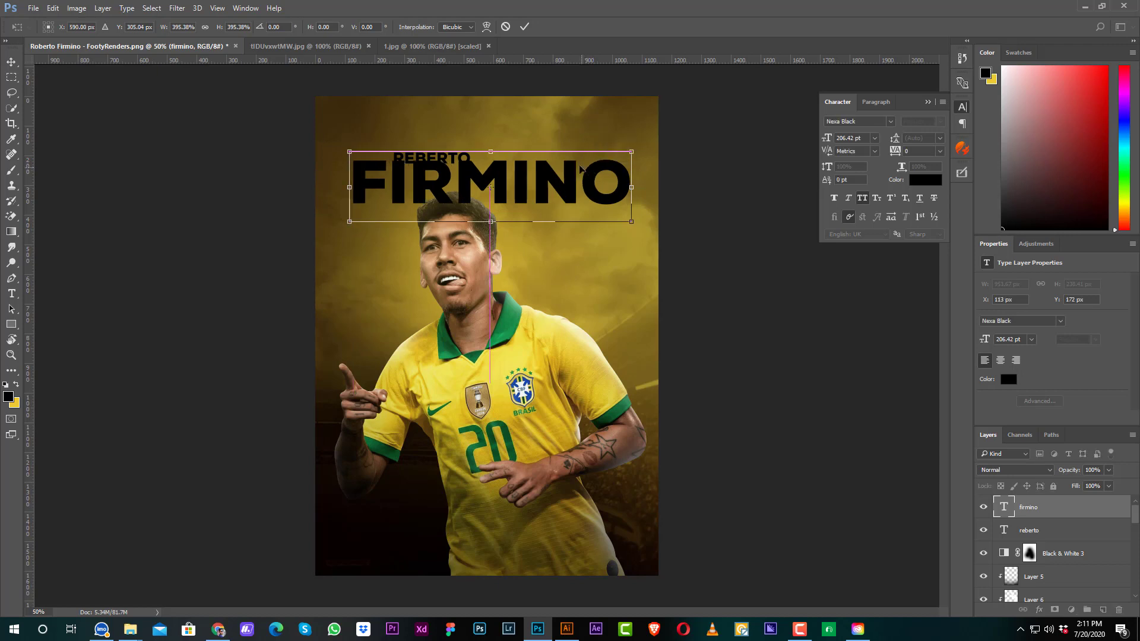
key("Return")
Step: Reorder the "FIRMINO" text layer so it sits behind the player, directly below Layer 9 and above Color Fill 1
key("ctrl+bracketleft")
key("ctrl+bracketleft")
key("ctrl+bracketleft")
key("ctrl+bracketleft")
key("ctrl+bracketleft")
key("ctrl+bracketleft")
key("ctrl+bracketleft")
key("ctrl+bracketleft")
key("ctrl+bracketleft")
key("ctrl+bracketleft")
key("ctrl+bracketleft")
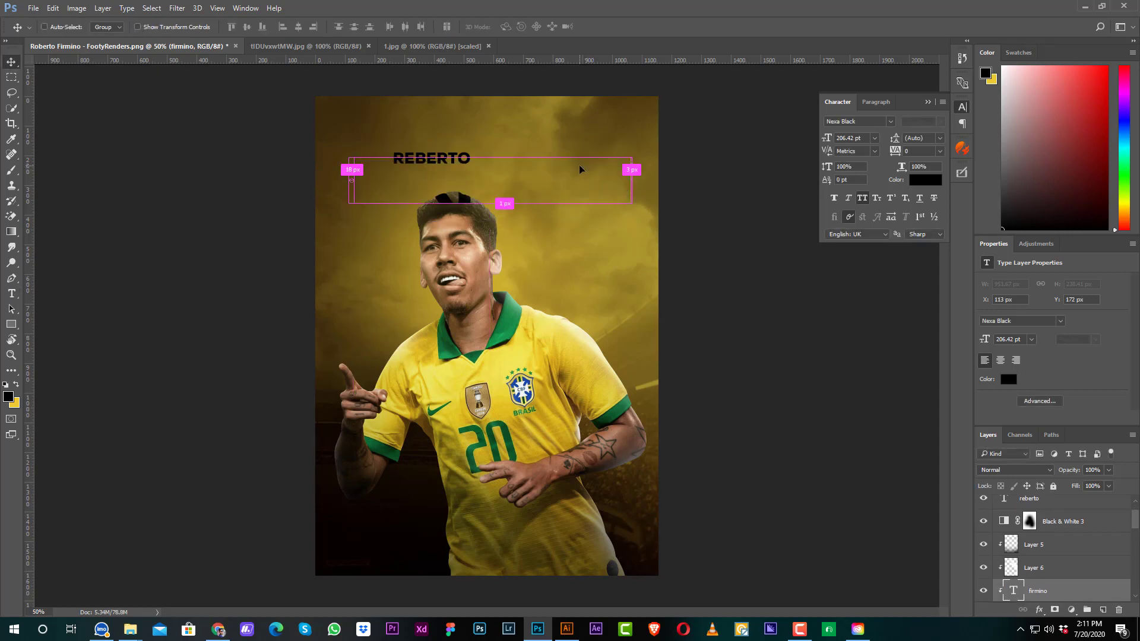
key("ctrl+bracketleft")
key("ctrl+bracketleft")
key("ctrl+bracketleft")
key("ctrl+bracketleft")
key("ctrl+bracketleft")
key("ctrl+bracketleft")
key("ctrl+bracketleft")
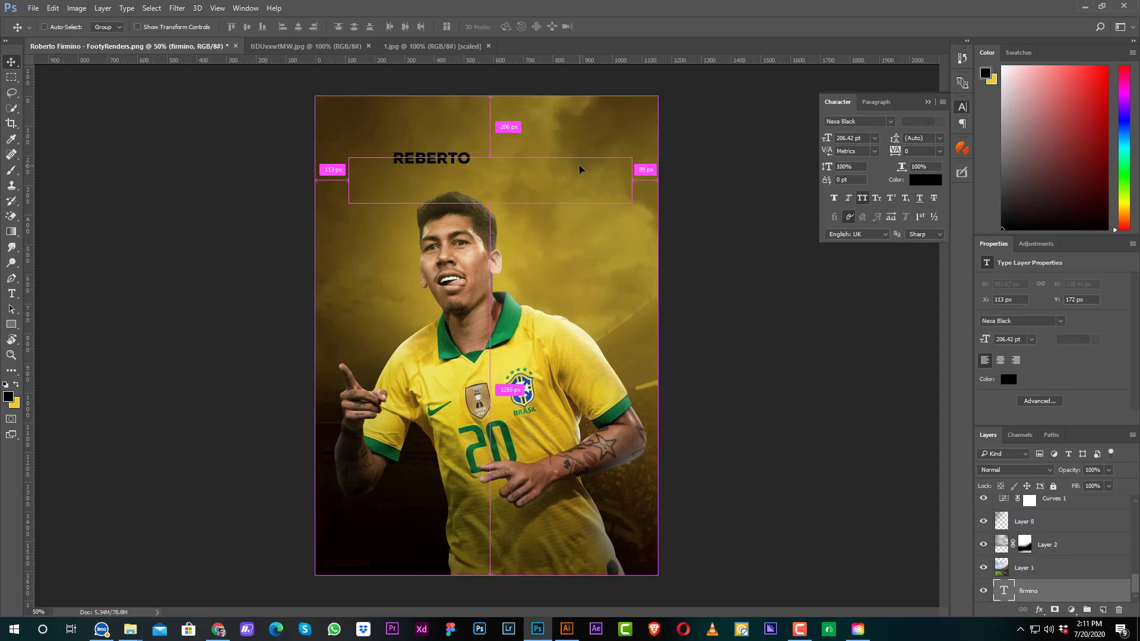
key("ctrl+bracketright")
key("ctrl+bracketright")
key("ctrl+bracketright")
key("ctrl+bracketright")
key("ctrl+bracketright")
key("ctrl+bracketright")
key("ctrl+bracketright")
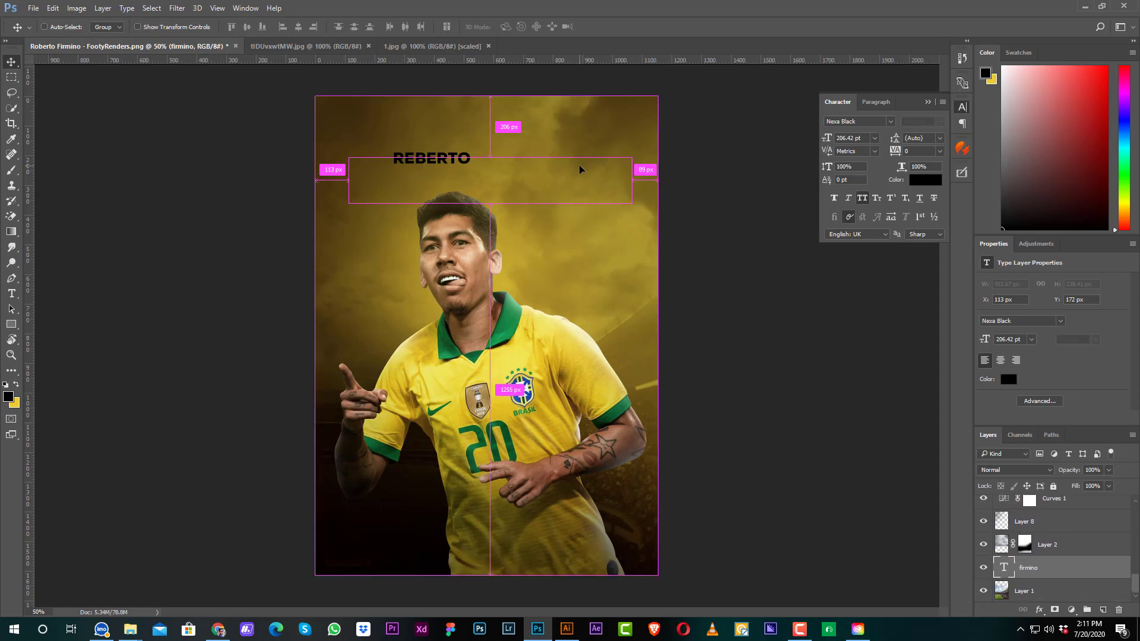
key("ctrl+bracketright")
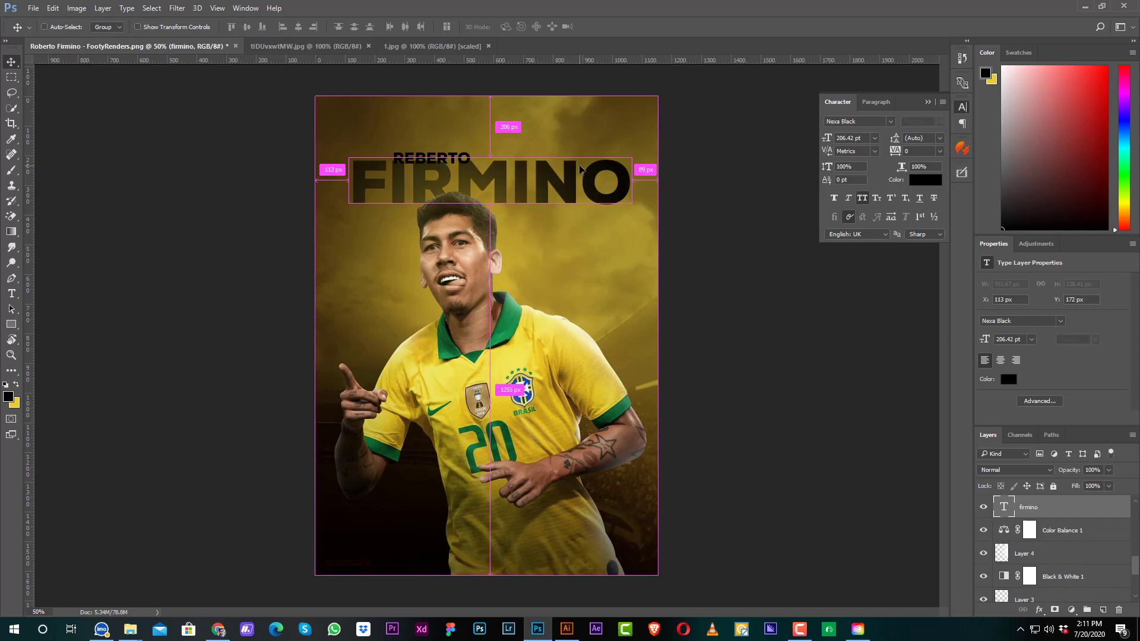
key("ctrl+bracketright")
key("ctrl+bracketright")
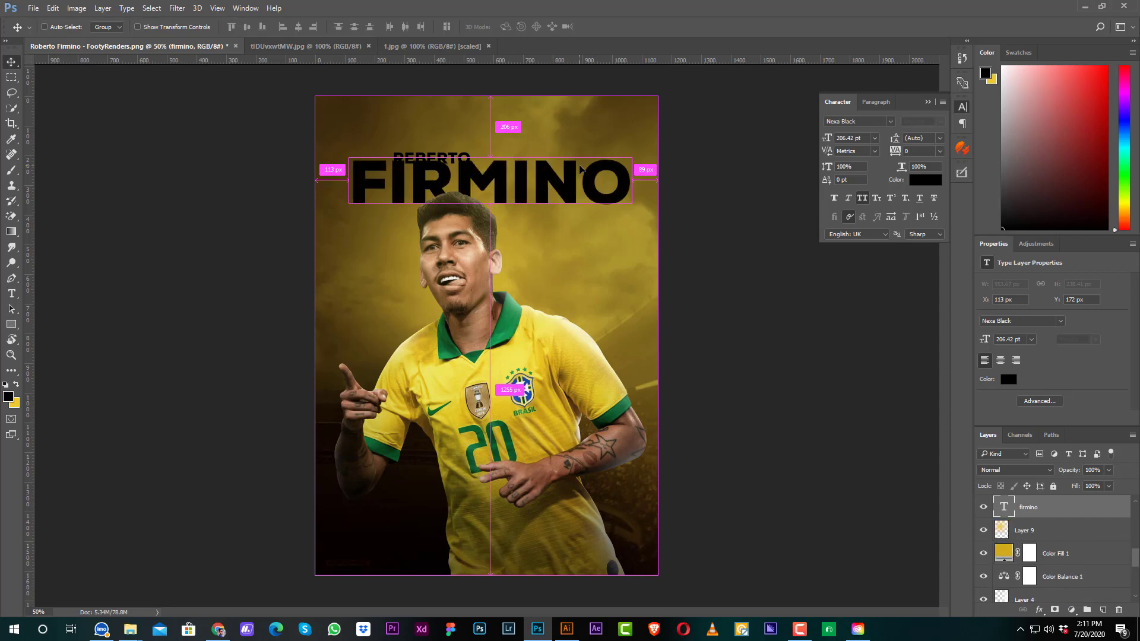
key("ctrl+bracketleft")
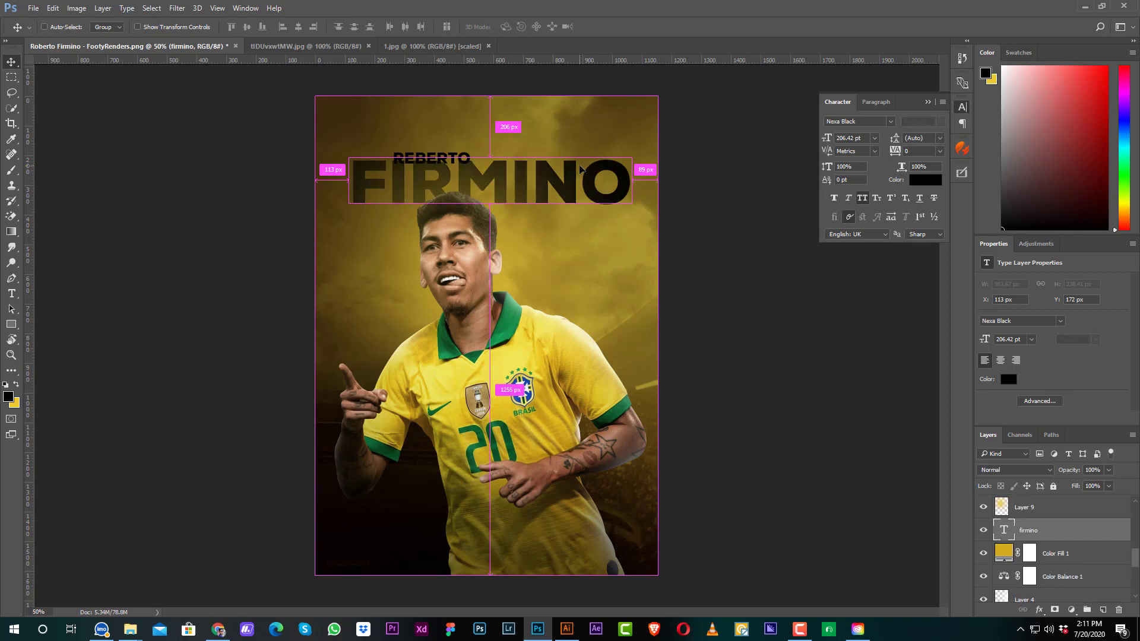
Step: Change the "FIRMINO" text color to white
left_click(920, 181)
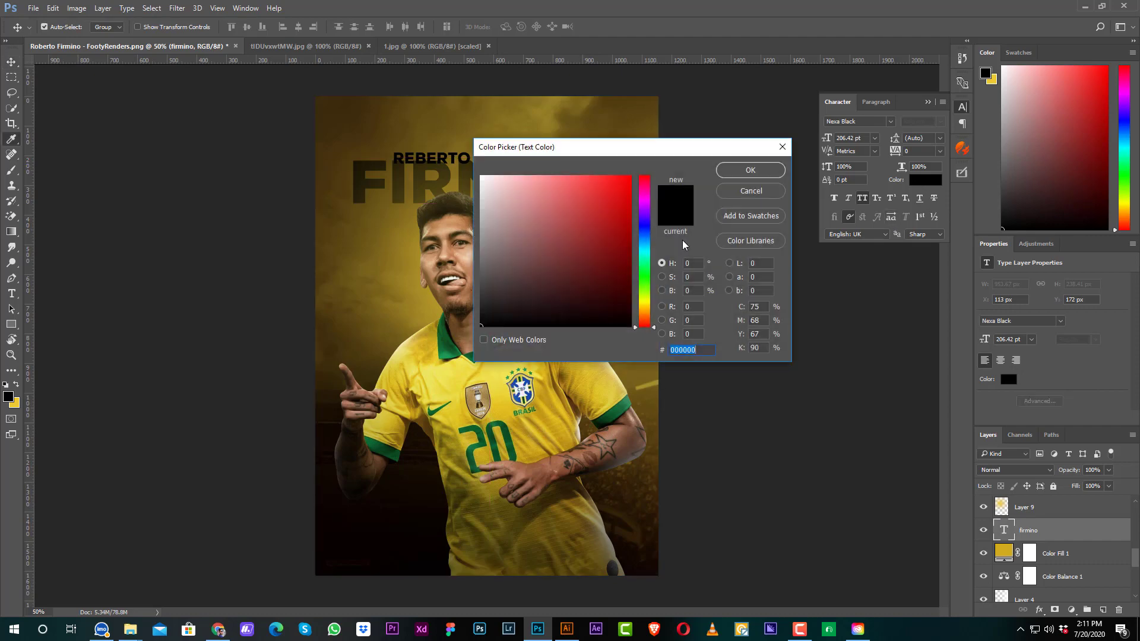
left_click(484, 164)
key("Return")
left_click(547, 118)
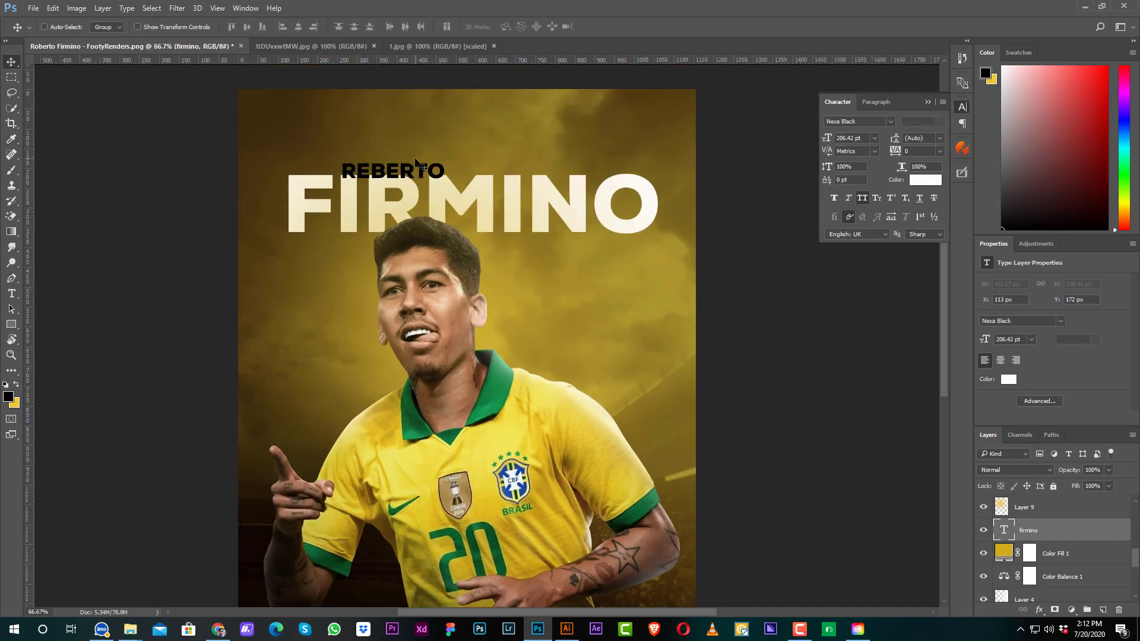
Step: Move "REBERTO" above the right end of "FIRMINO" and change its text color to white
left_click_drag(422, 166, 649, 168)
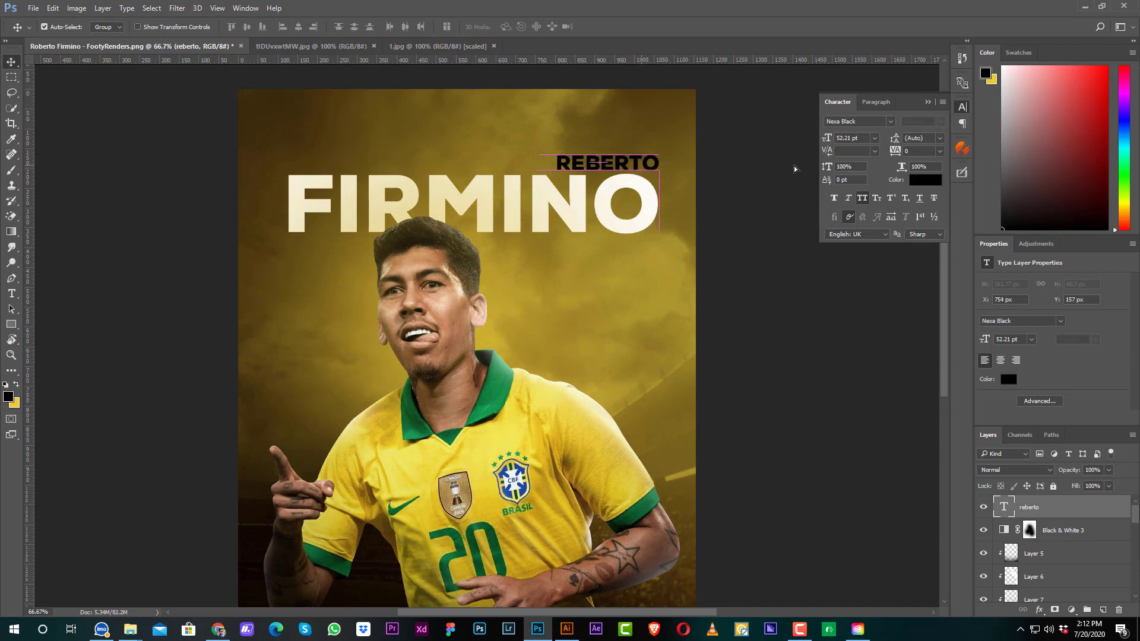
left_click(915, 183)
left_click_drag(576, 252, 397, 43)
key("Return")
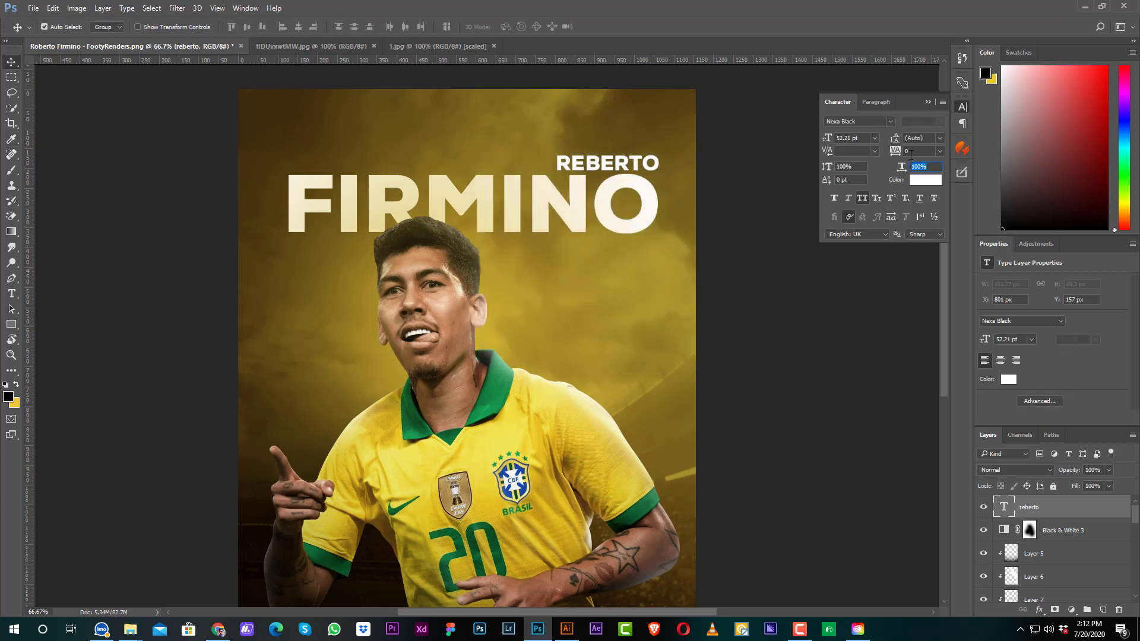
Step: Set the letter tracking of the "REBERTO" text to 300
left_click(905, 151)
type("300")
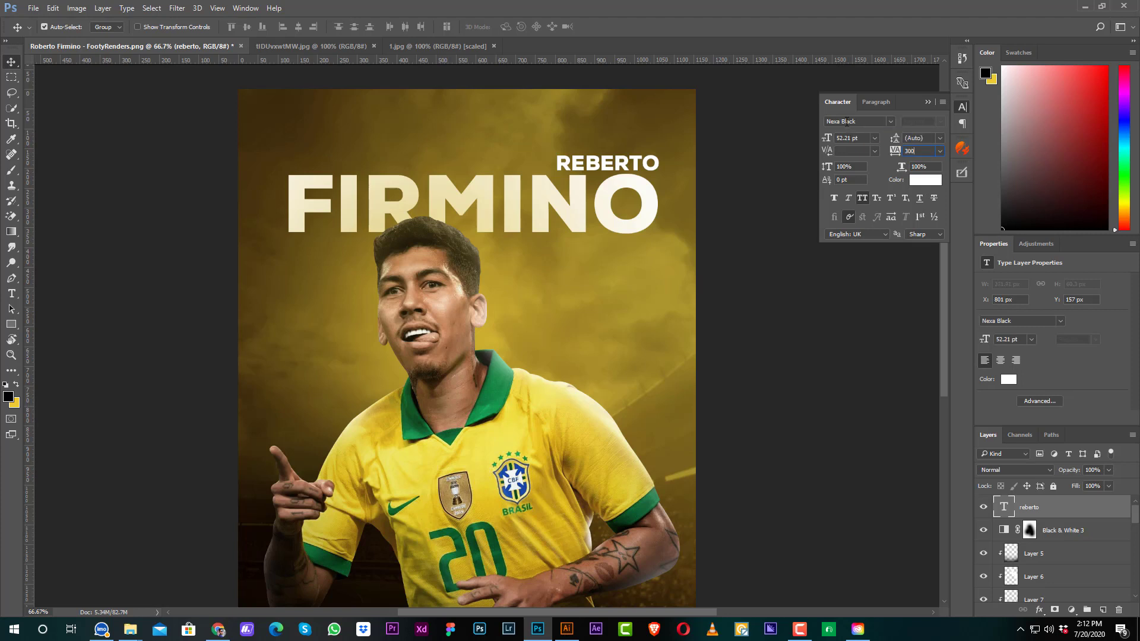
key("Return")
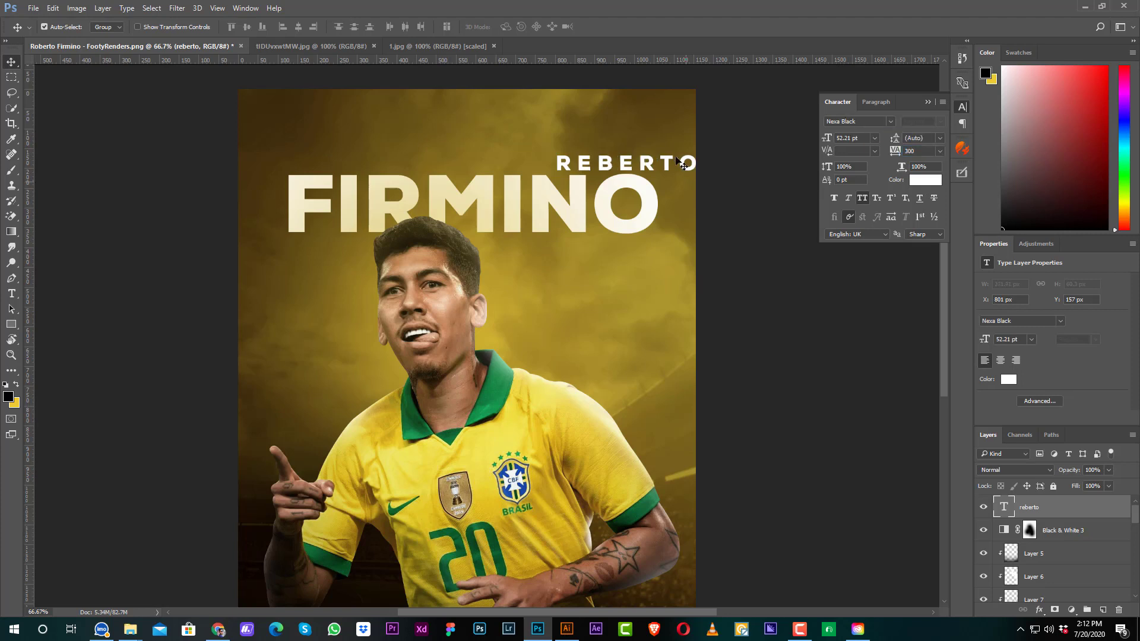
Step: Duplicate the "REBERTO" text below the right end of "FIRMINO" and change the copy to "BRASIL"
left_click_drag(649, 164, 606, 248)
key("t")
double_click(605, 248)
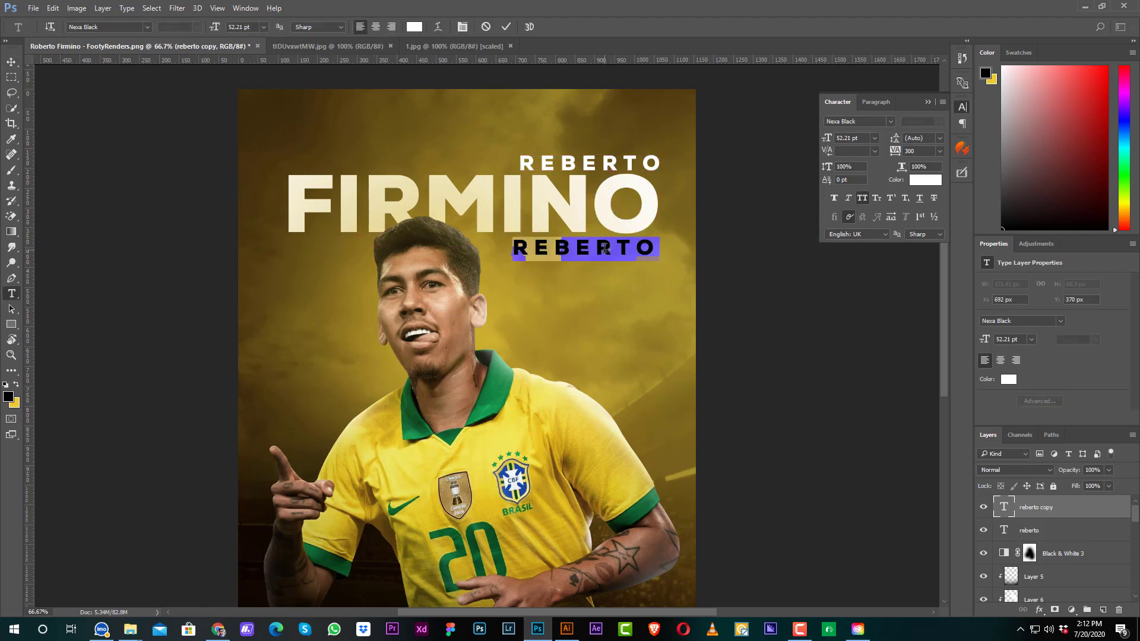
type("BRASIL")
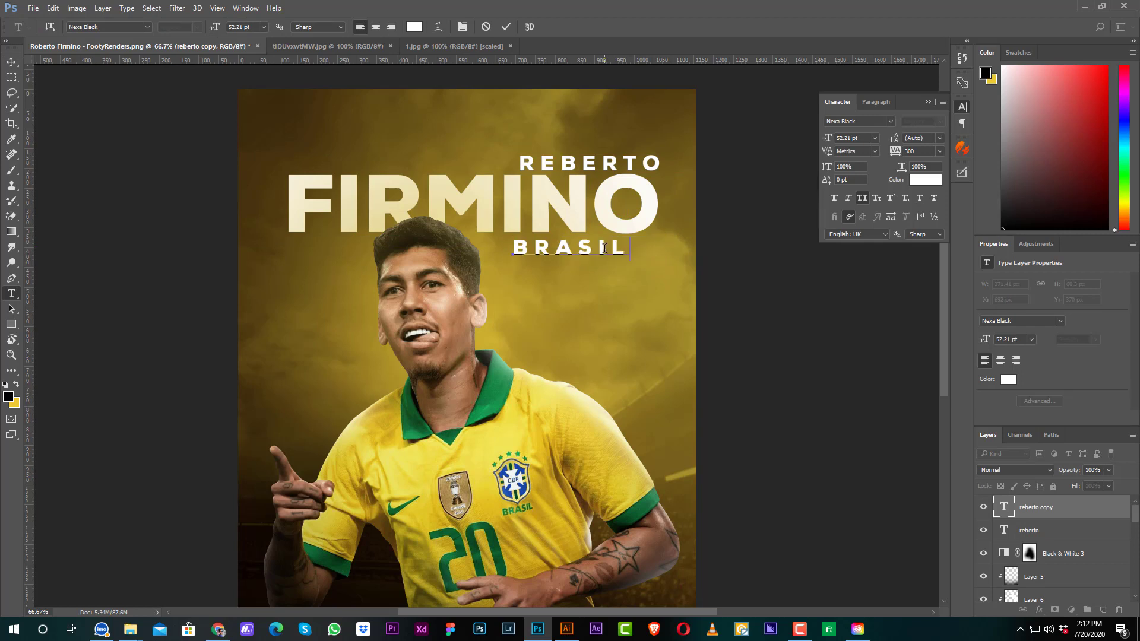
key("ctrl+Return")
key("v")
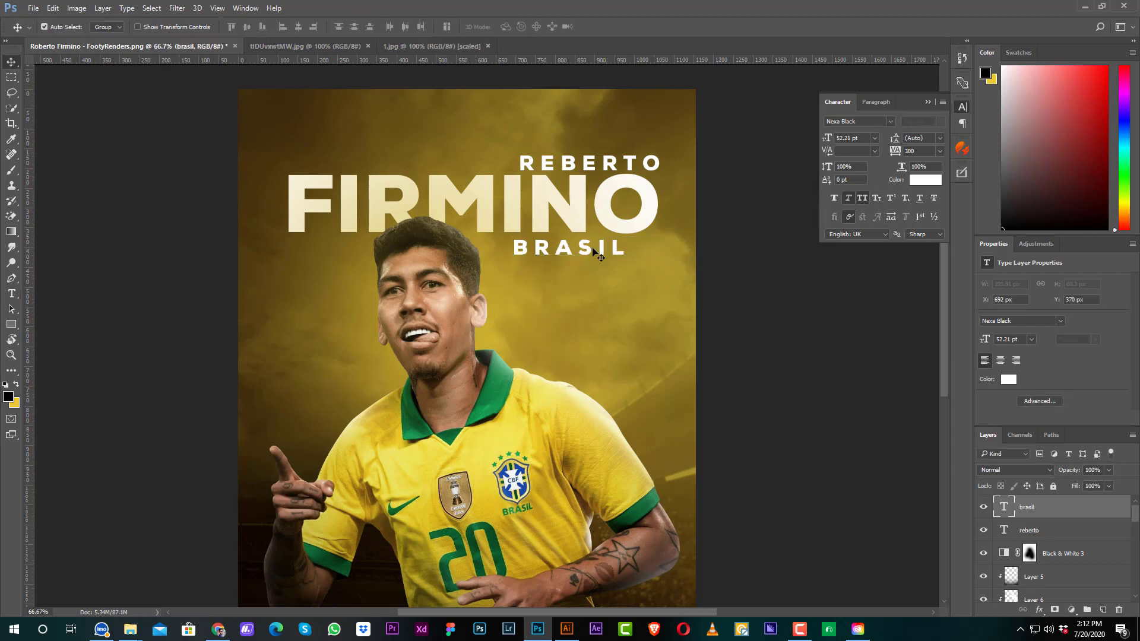
Step: Make "BRASIL" faux italic aligned with the right end of "FIRMINO", and move "REBERTO" above its left end
left_click_drag(618, 249, 647, 251)
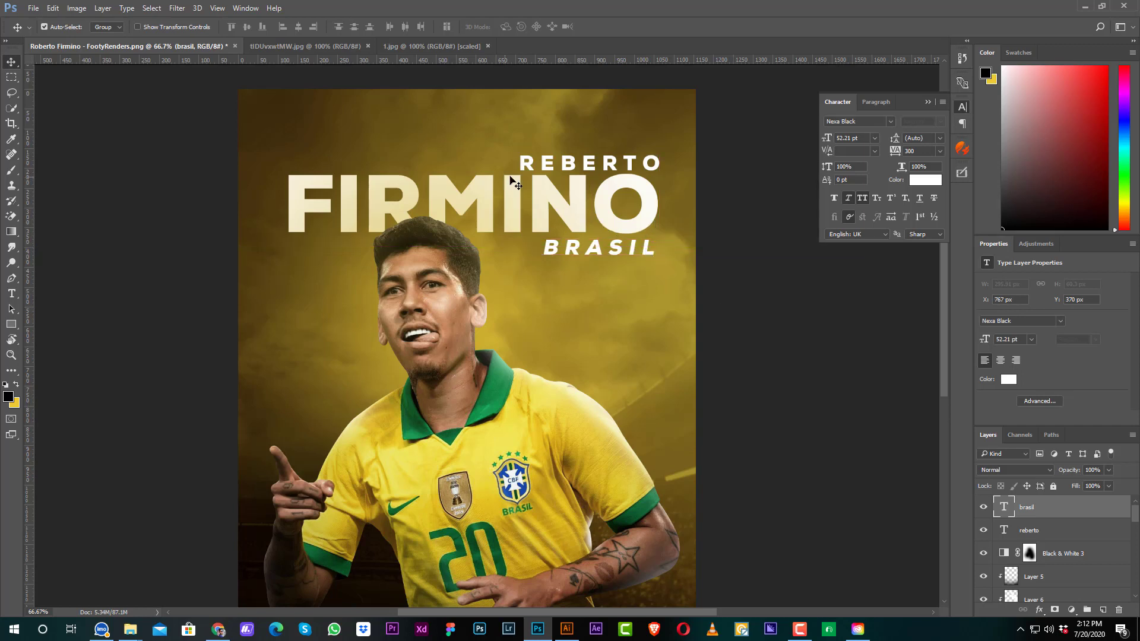
left_click_drag(526, 170, 295, 172)
left_click(833, 349)
key("ctrl+minus")
key("ctrl+minus")
key("ctrl+minus")
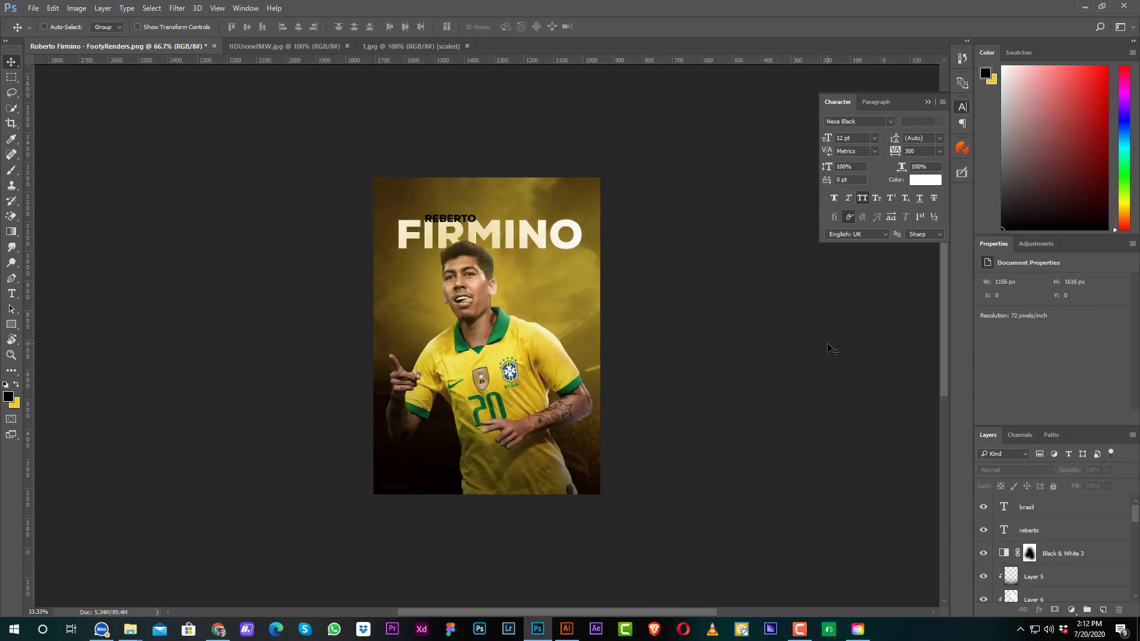
key("ctrl+plus")
key("ctrl+plus")
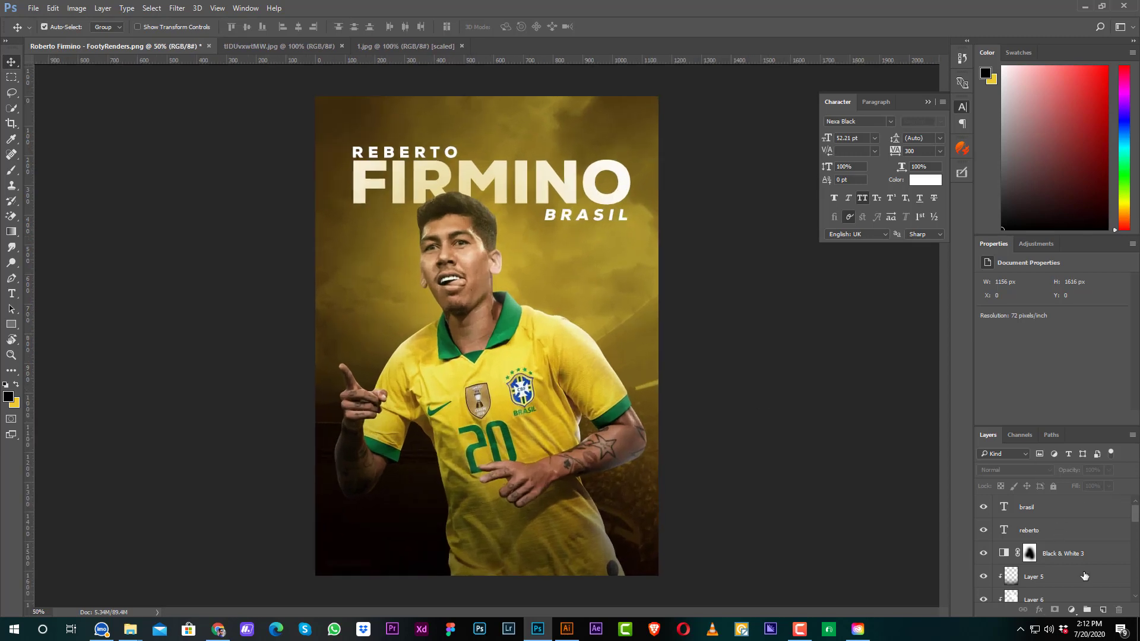
Step: Paint dark brown sampled from the background across the poster's bottom on a new top layer, using a soft 1100 px brush
left_click(1103, 609)
key("b")
left_click(594, 264, "alt")
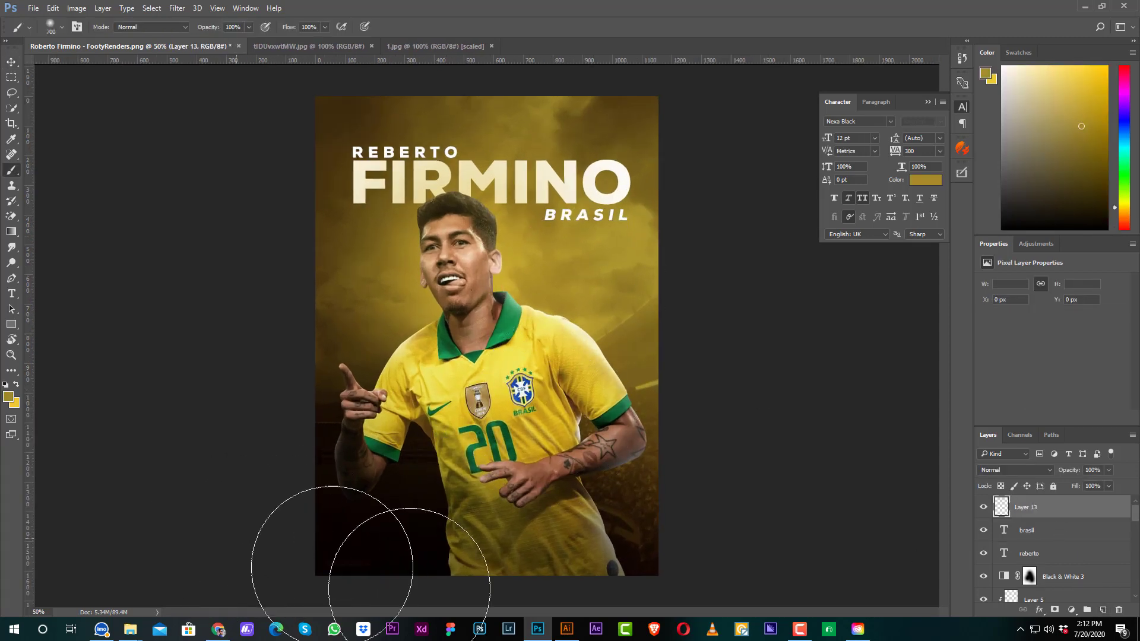
left_click(635, 492, "alt")
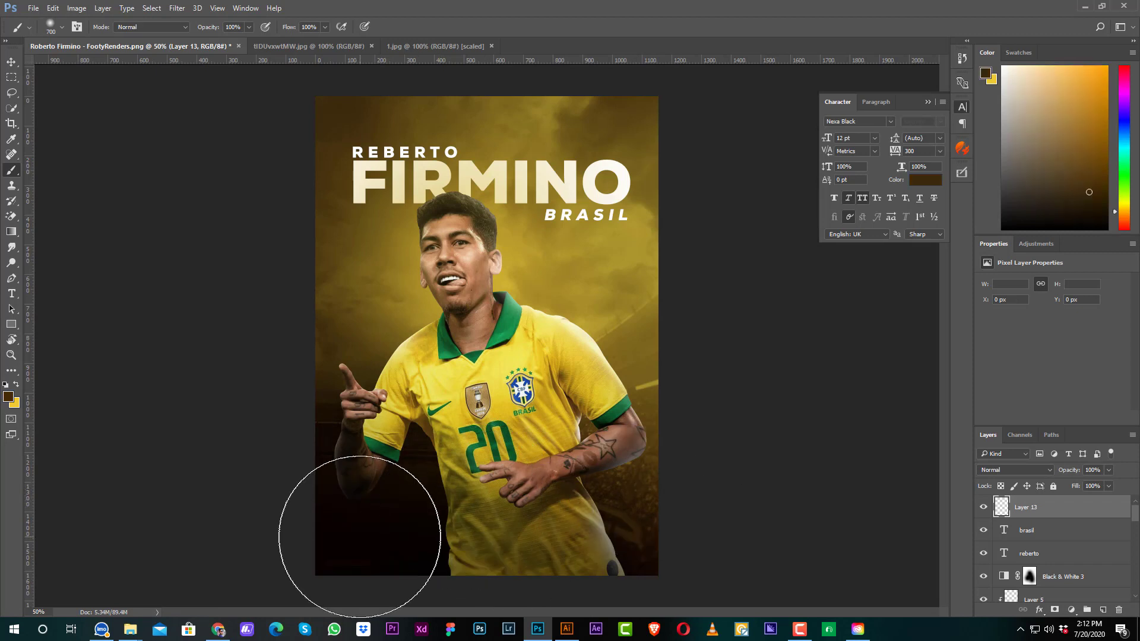
key("bracketright")
key("bracketright")
key("bracketright")
key("bracketright")
mouse_move(300, 550)
left_mouse_down()
mouse_move(622, 640)
mouse_move(825, 562)
left_mouse_up()
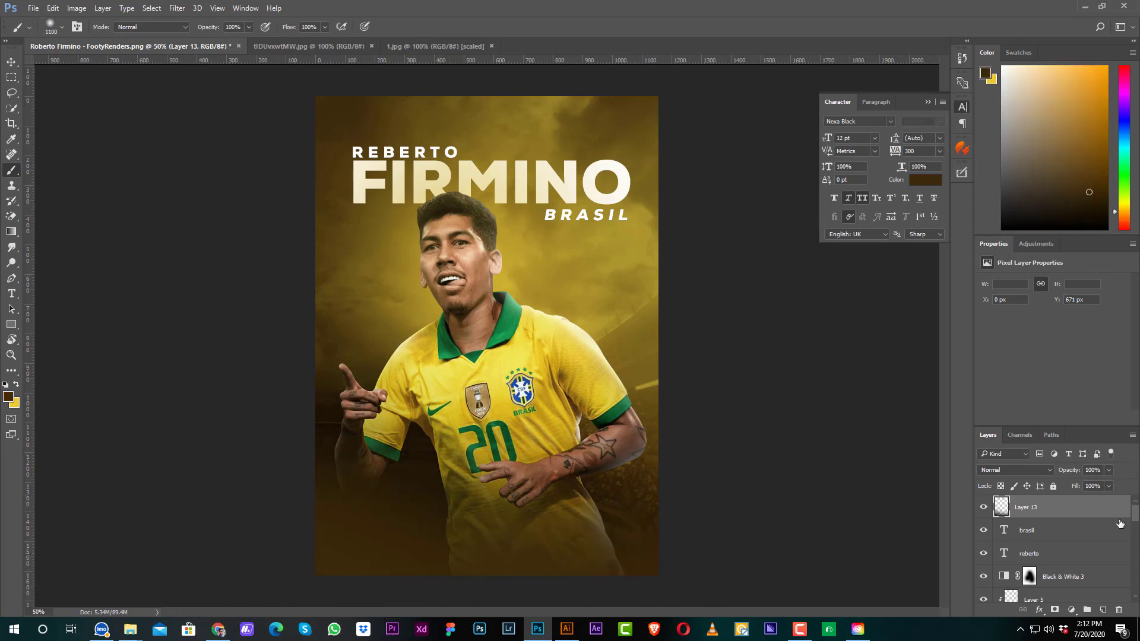
Step: Lower the opacity of the brown brushed layer to 67% and deselect it
left_click_drag(1071, 472, 1053, 473)
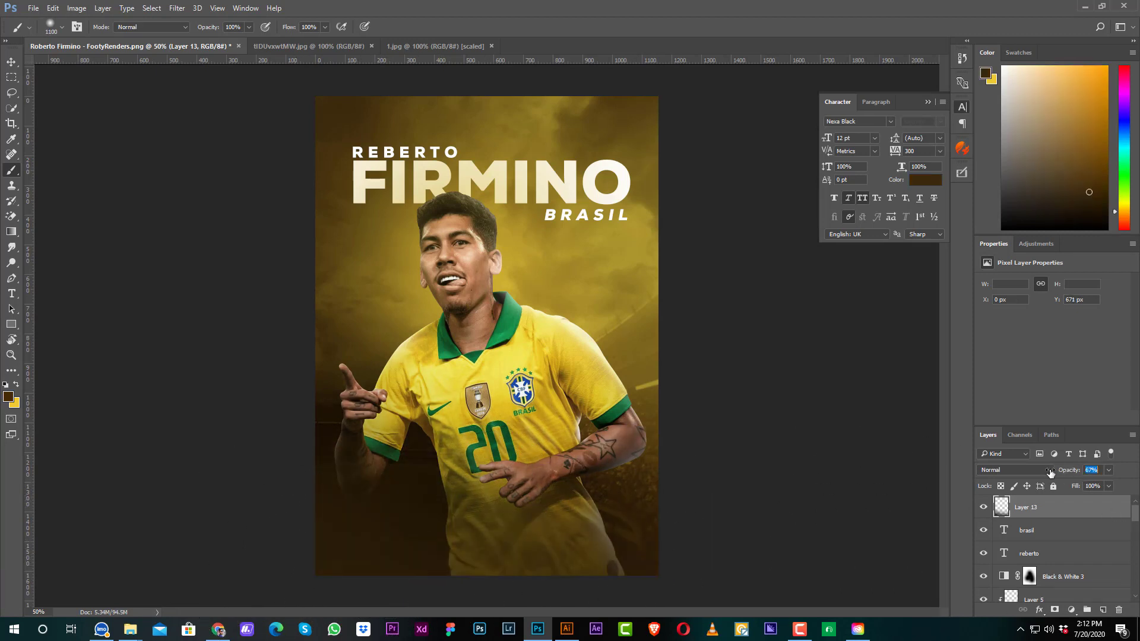
key("v")
left_click(782, 395)
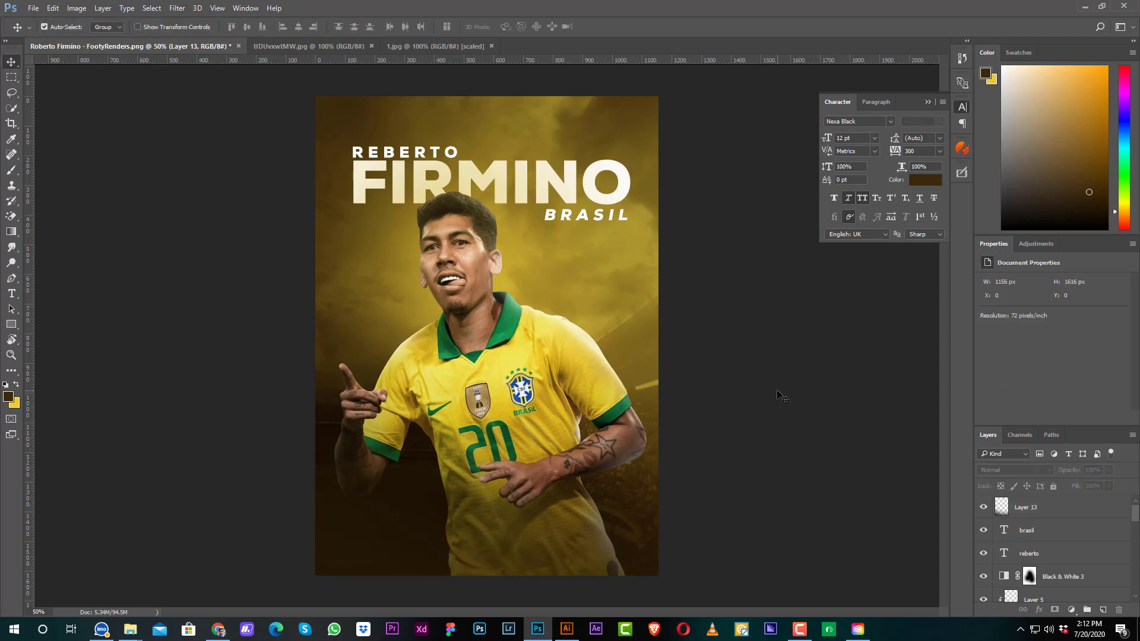
key("ctrl+minus")
key("ctrl+plus")
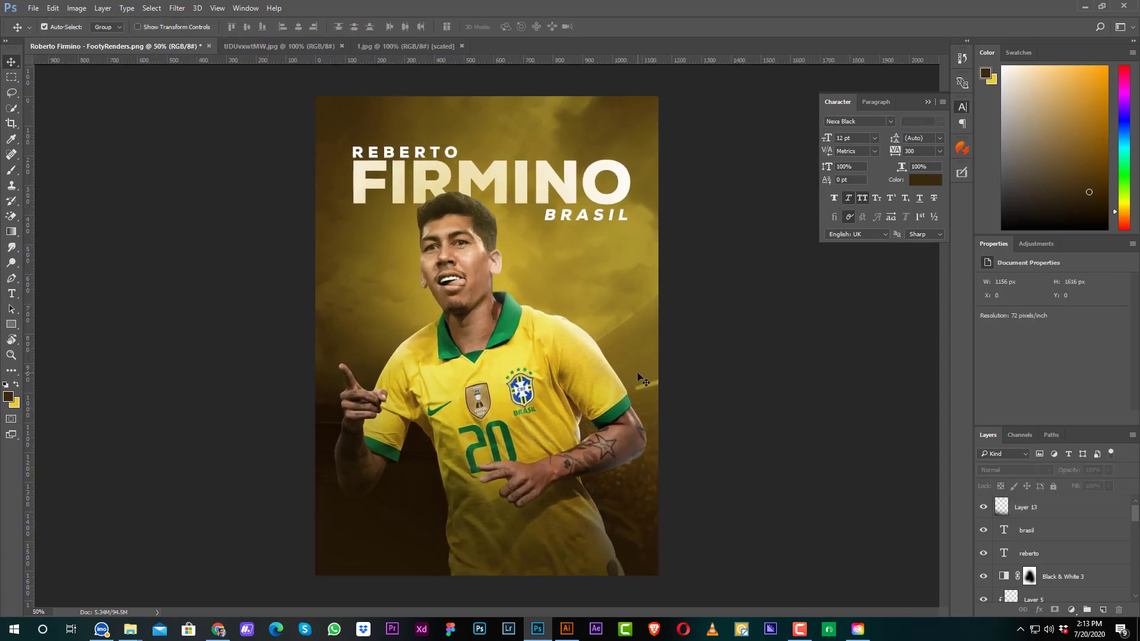